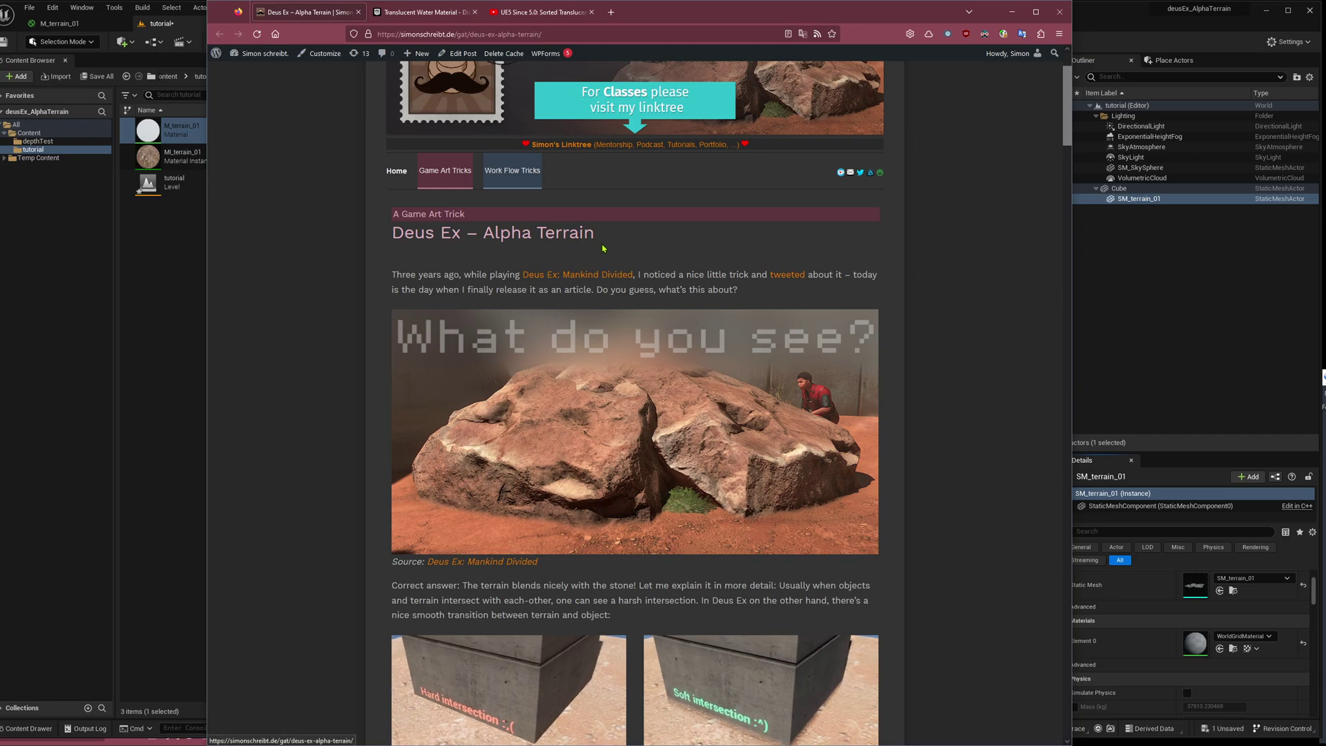
Step: Read the Deus Ex – Alpha Terrain article from its introduction to the translucent terrain examples
scroll(538, 413, "down", 2)
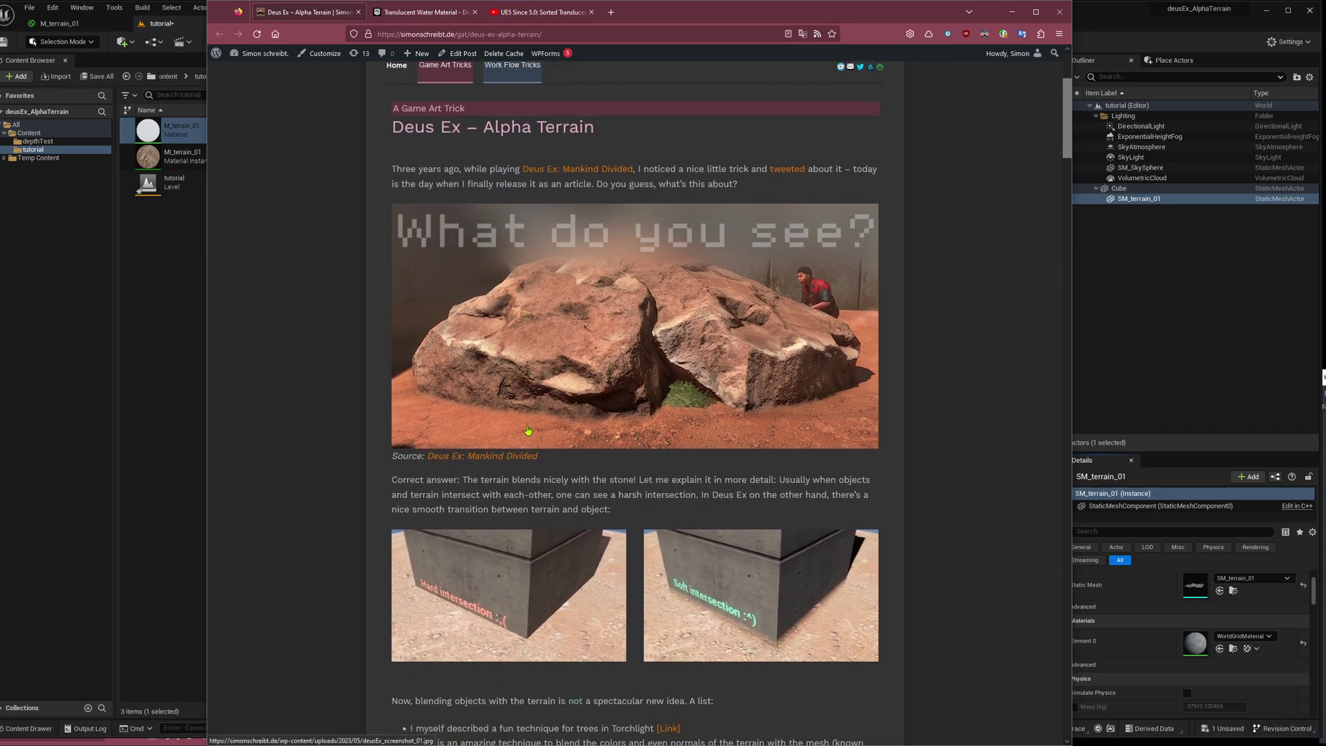
scroll(538, 413, "down", 3)
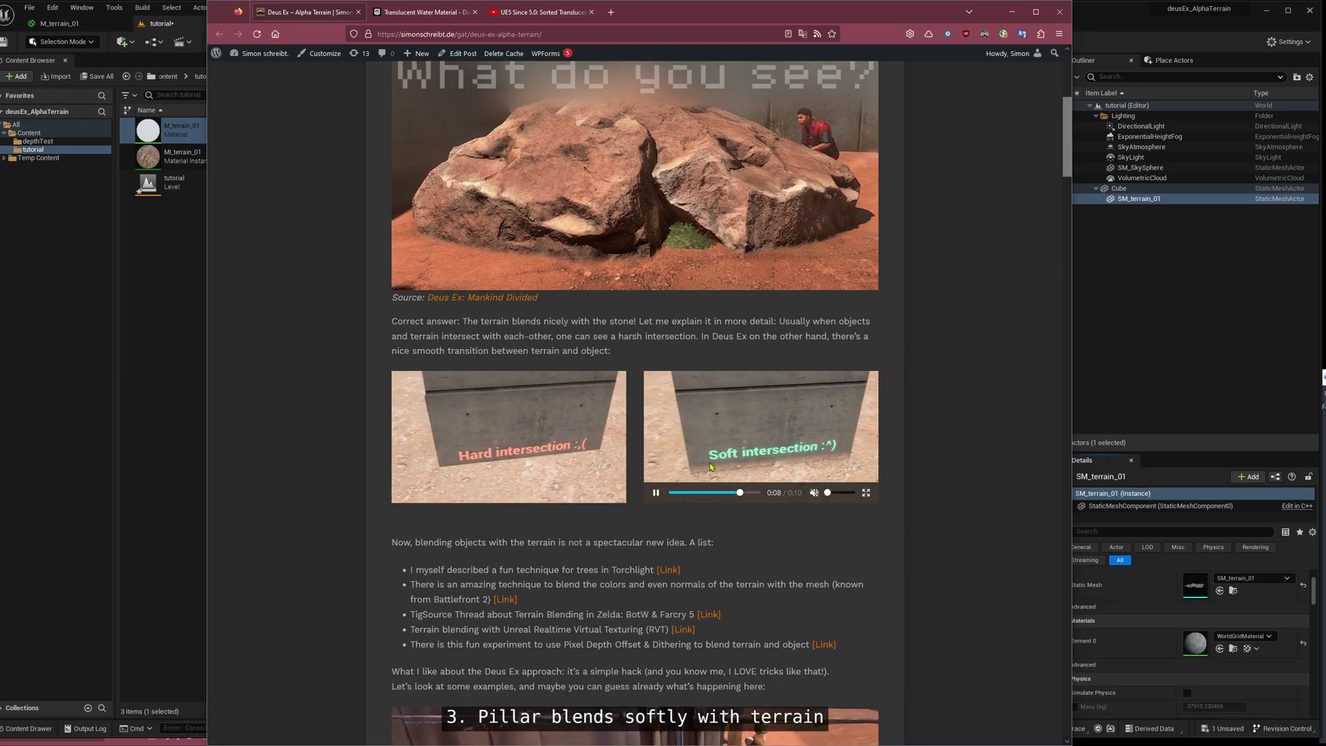
scroll(710, 468, "down", 7)
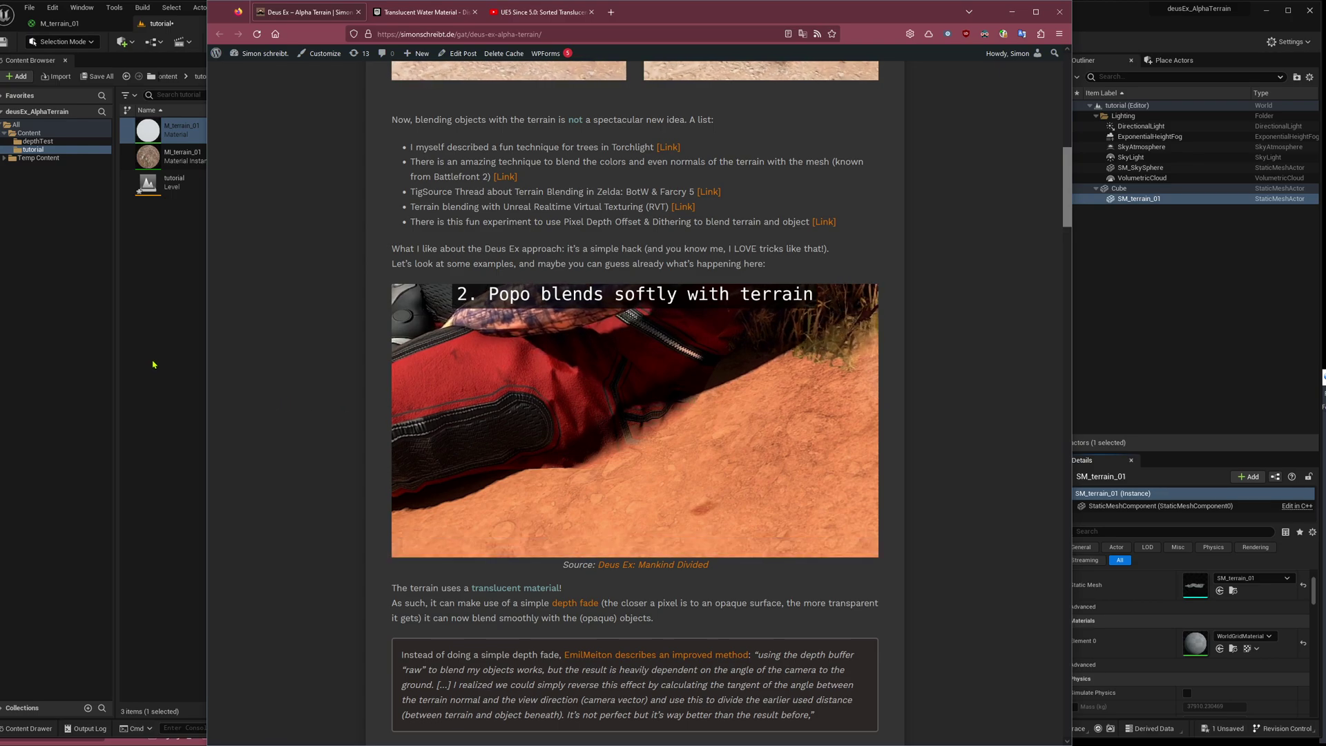
left_click(596, 371)
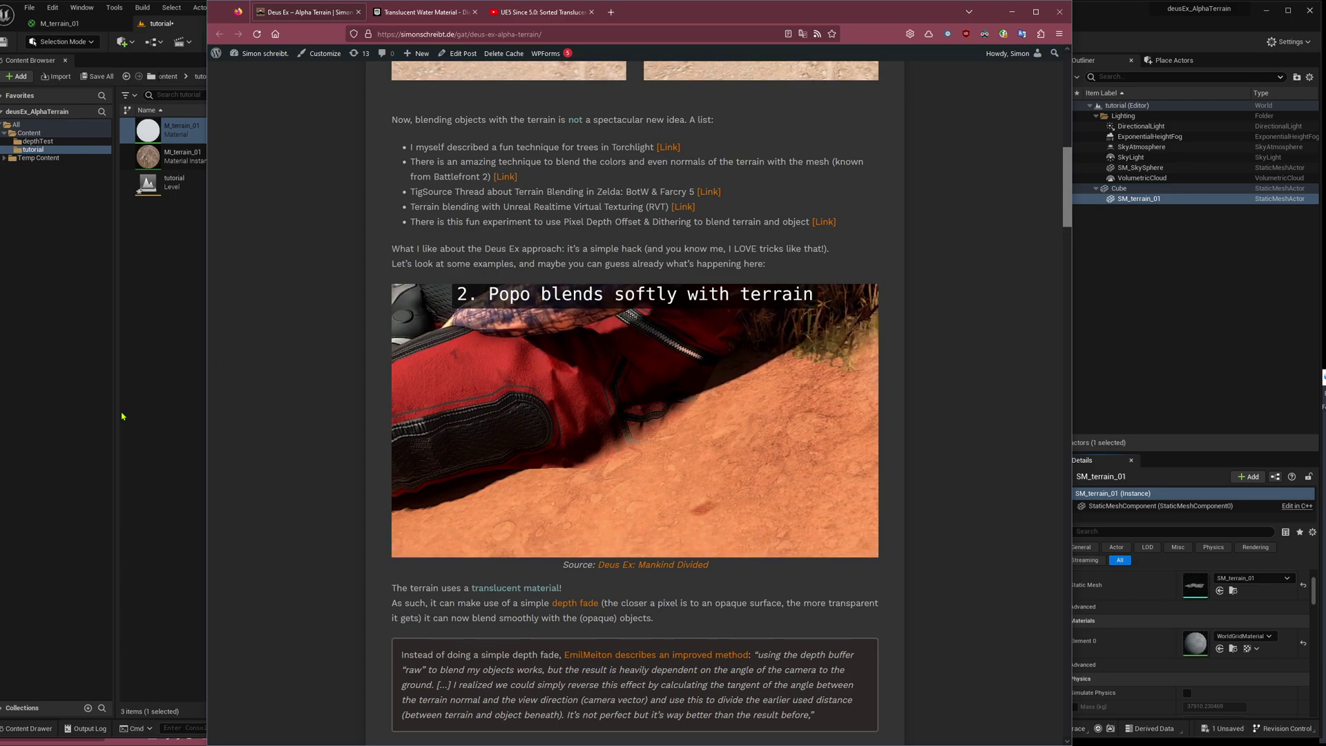
Step: Switch to Unreal Editor and apply the MI_terrain_01 material instance to the SM_terrain_01 mesh in the level
left_click(88, 442)
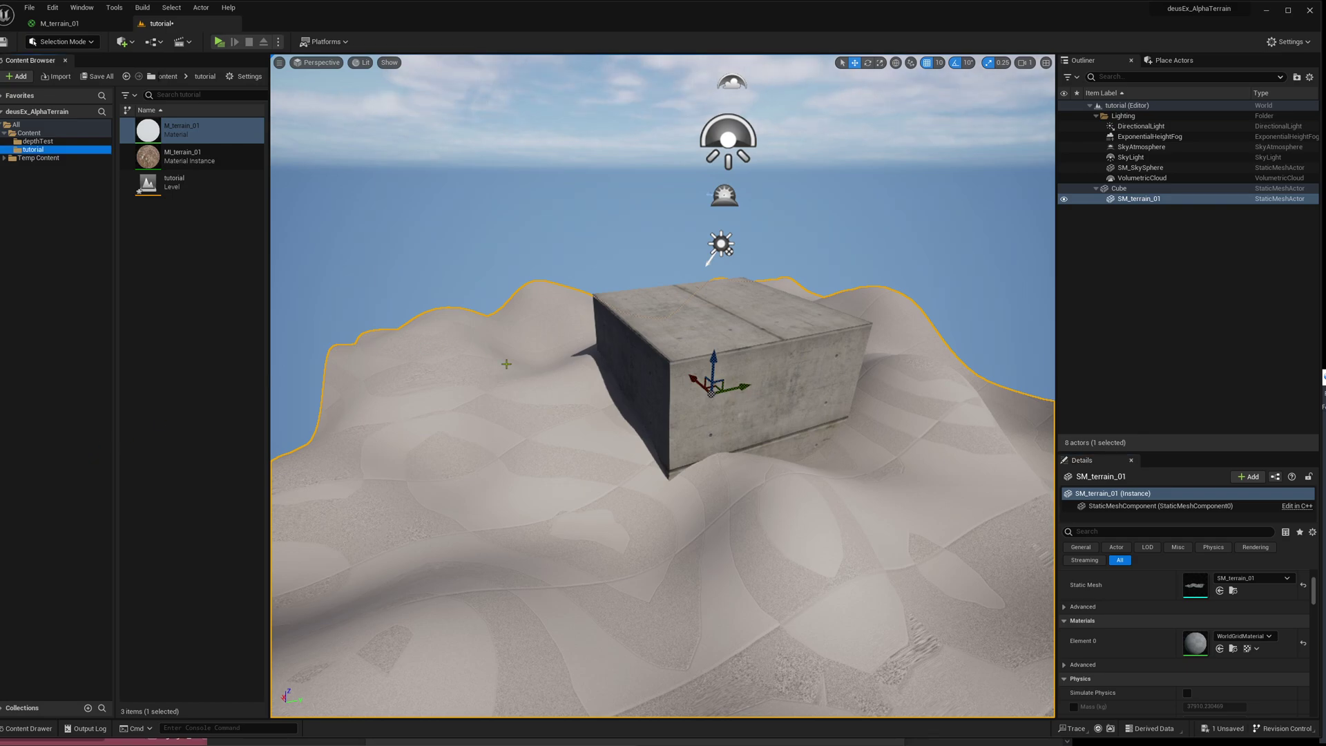
key("s")
right_click_drag(821, 430, 852, 400)
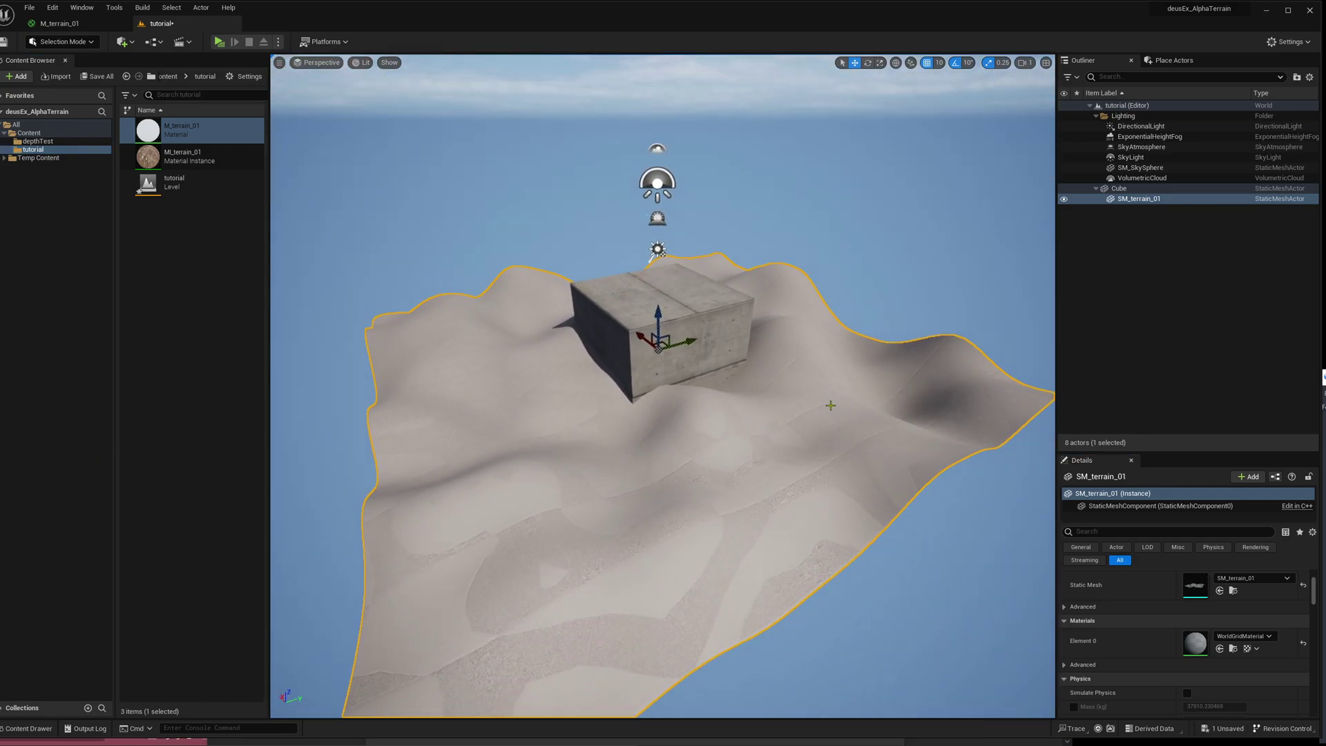
left_click(722, 359)
left_click(690, 449)
left_click_drag(169, 161, 492, 446)
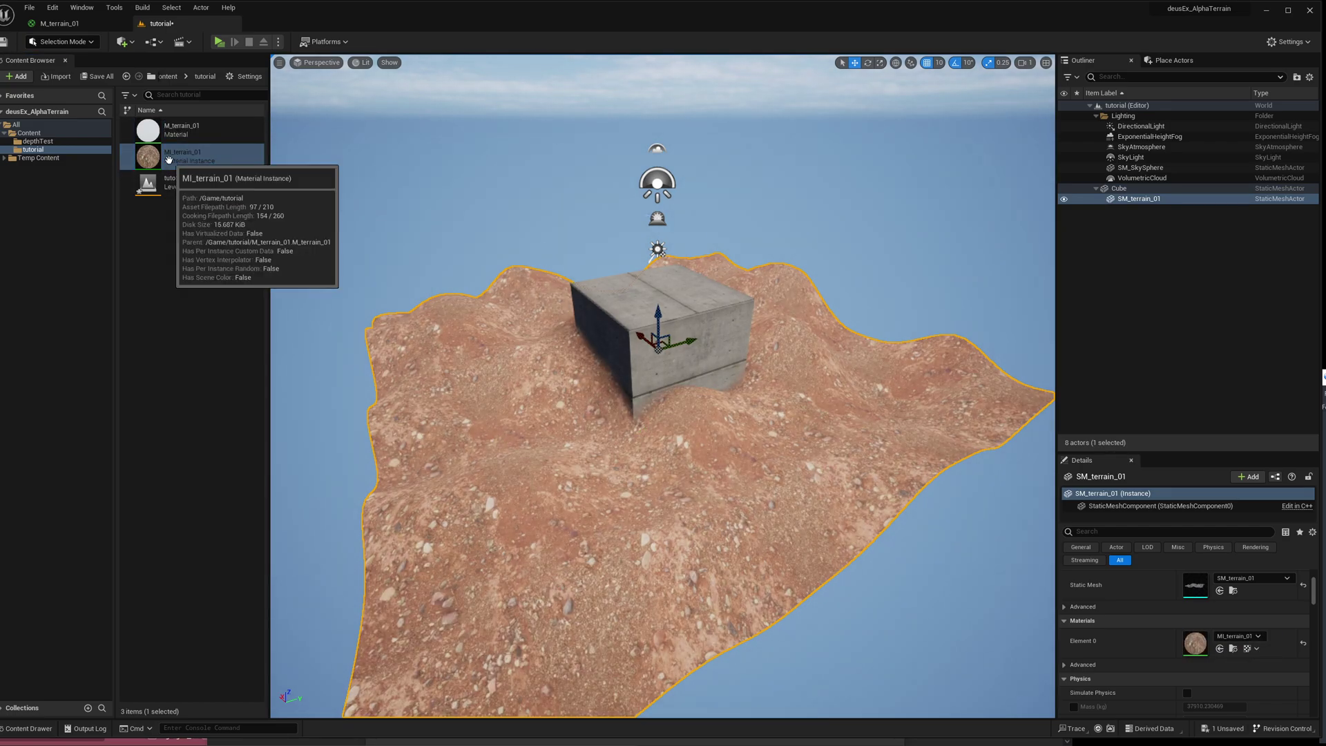
Step: Inspect up close how the terrain blends into the concrete block where the two meshes intersect
key("w")
right_click_drag(734, 428, 623, 407)
key("d")
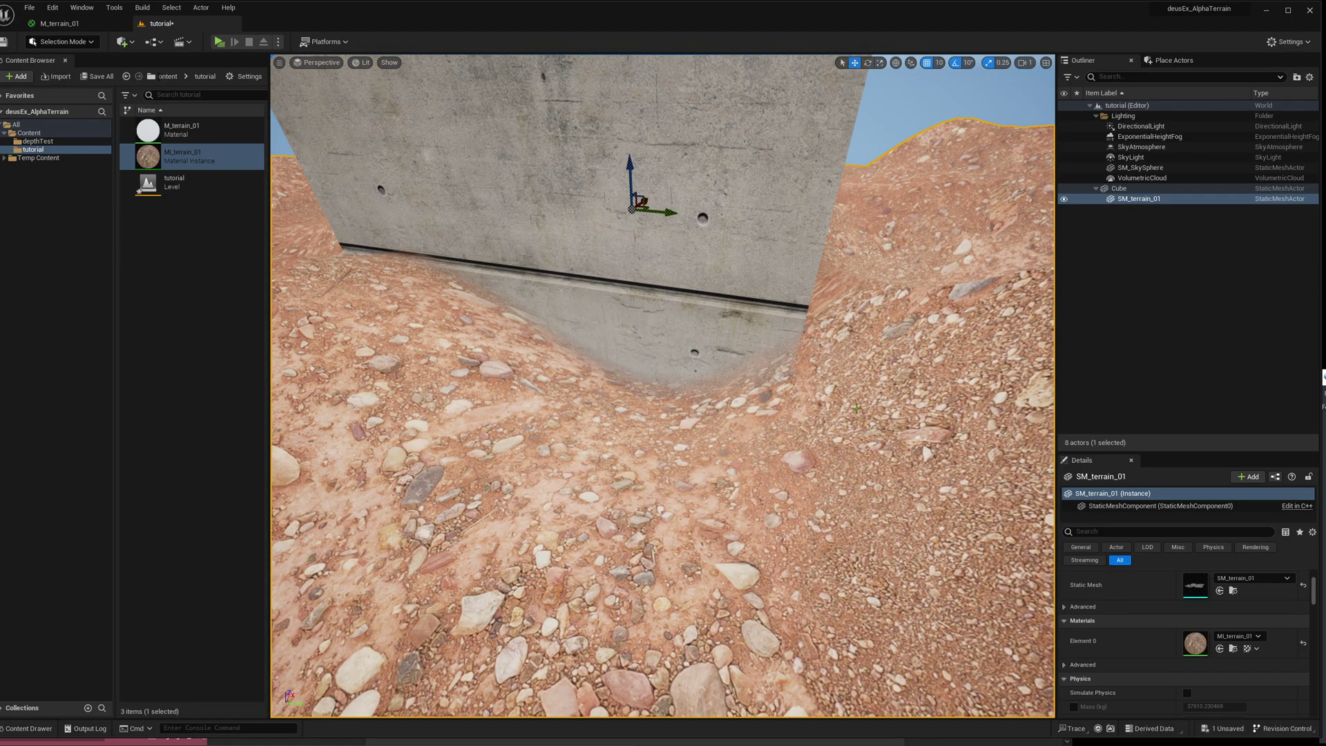
scroll(857, 408, "down", 8)
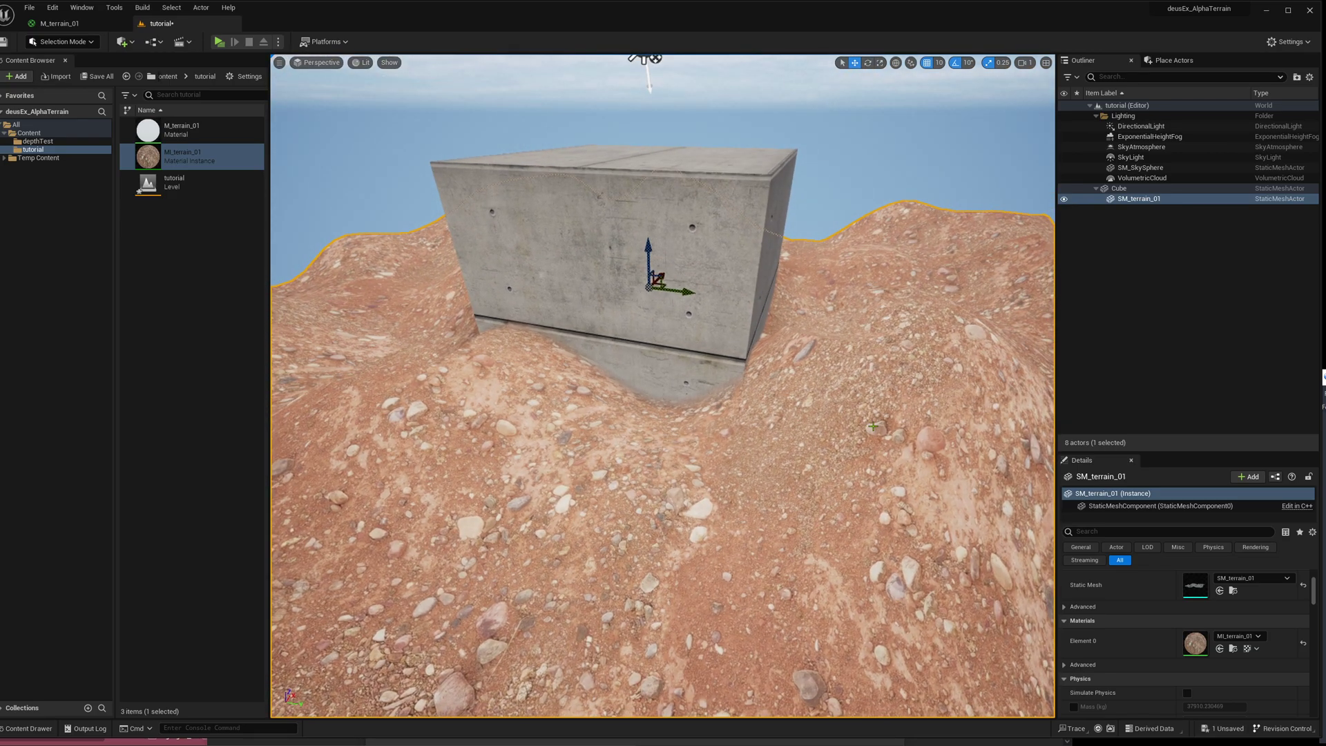
scroll(663, 386, "down", 2)
scroll(663, 386, "up", 10)
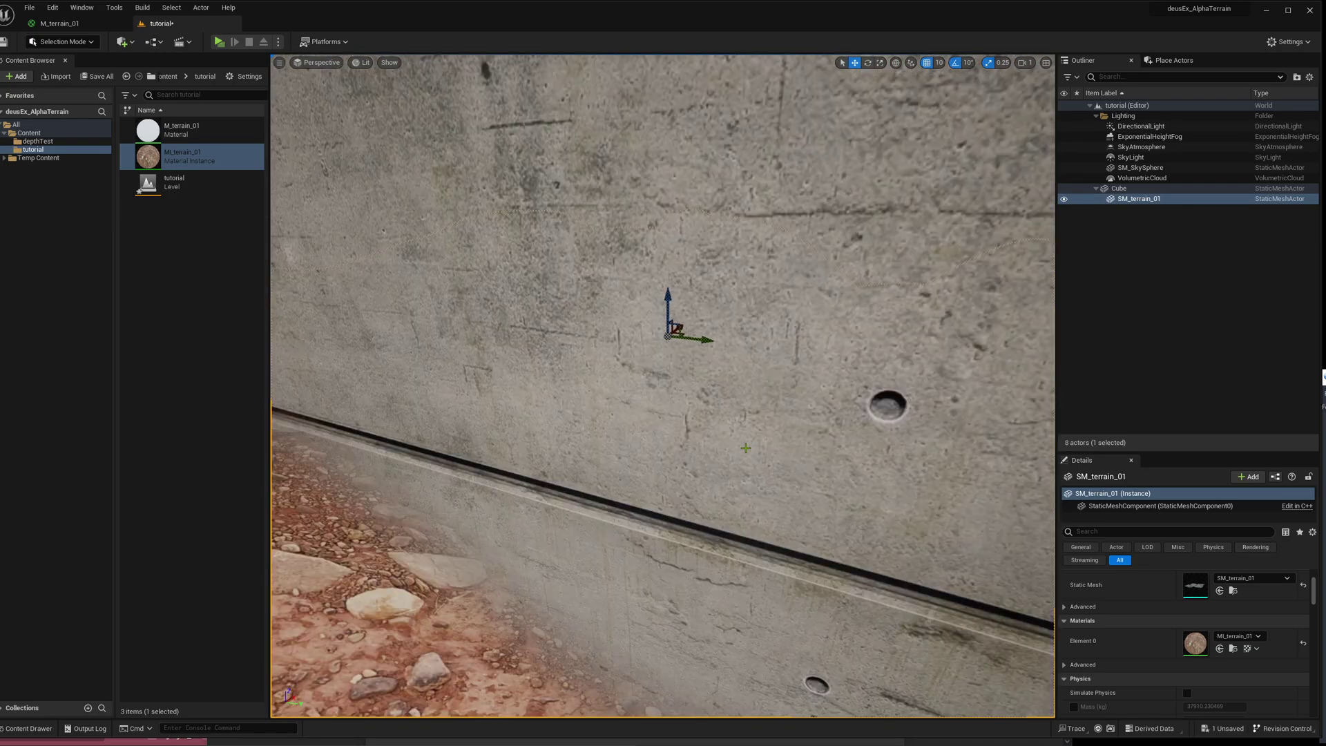
right_click_drag(754, 481, 675, 487)
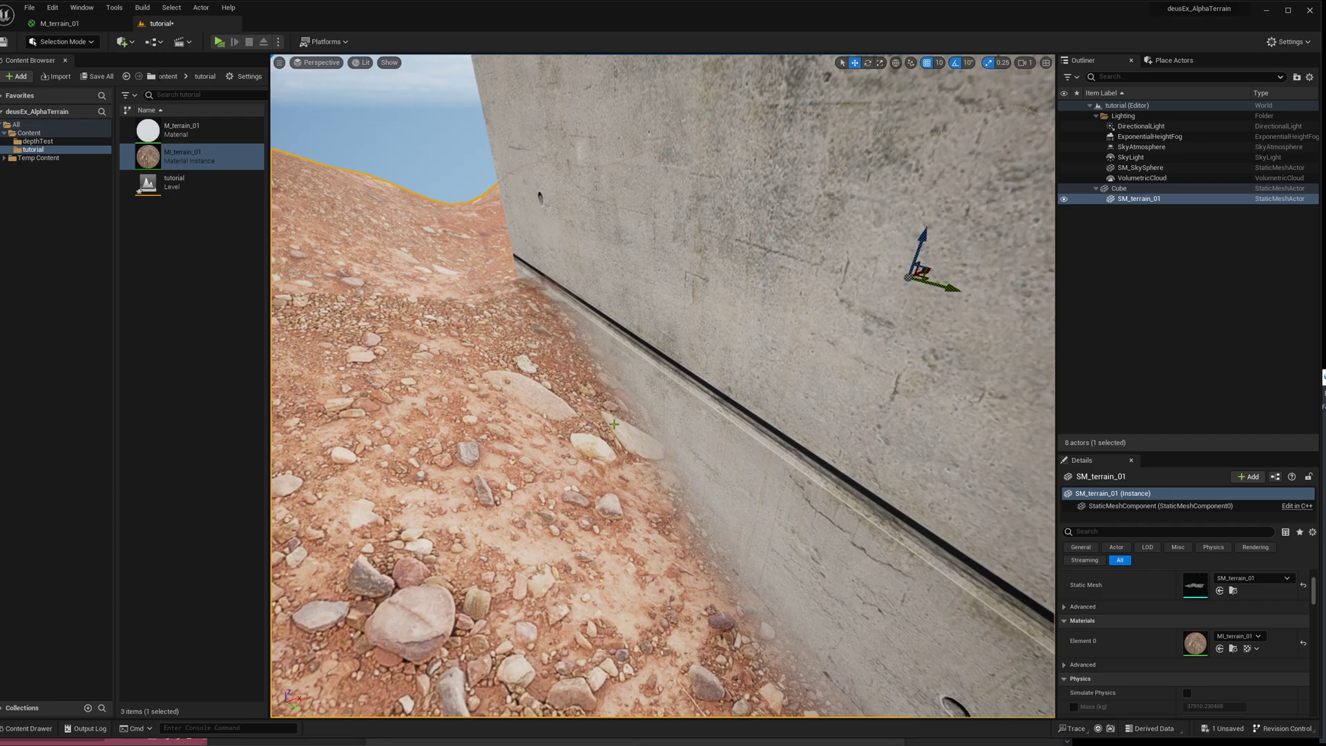
key("s")
right_click_drag(682, 423, 688, 492)
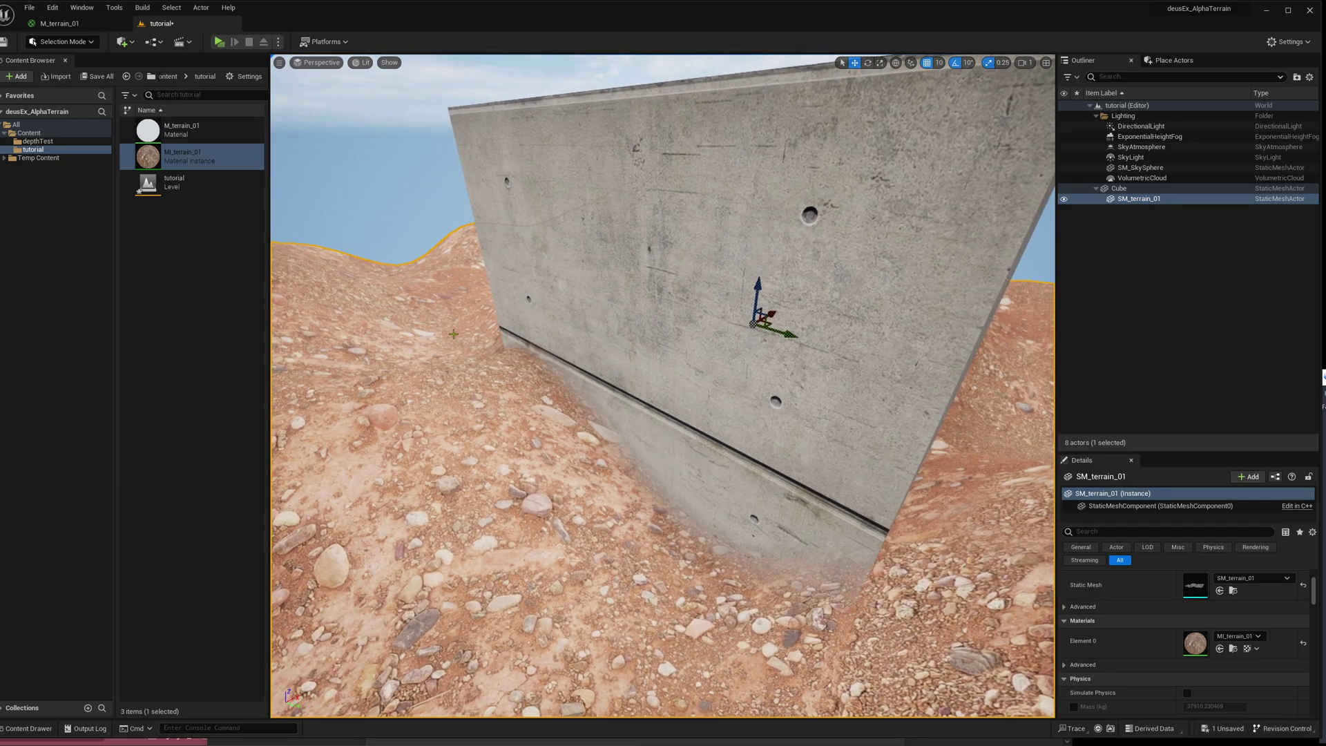
Step: Open the M_terrain_01 material and examine its Depth Fade and Terrain Color node groups
double_click(185, 130)
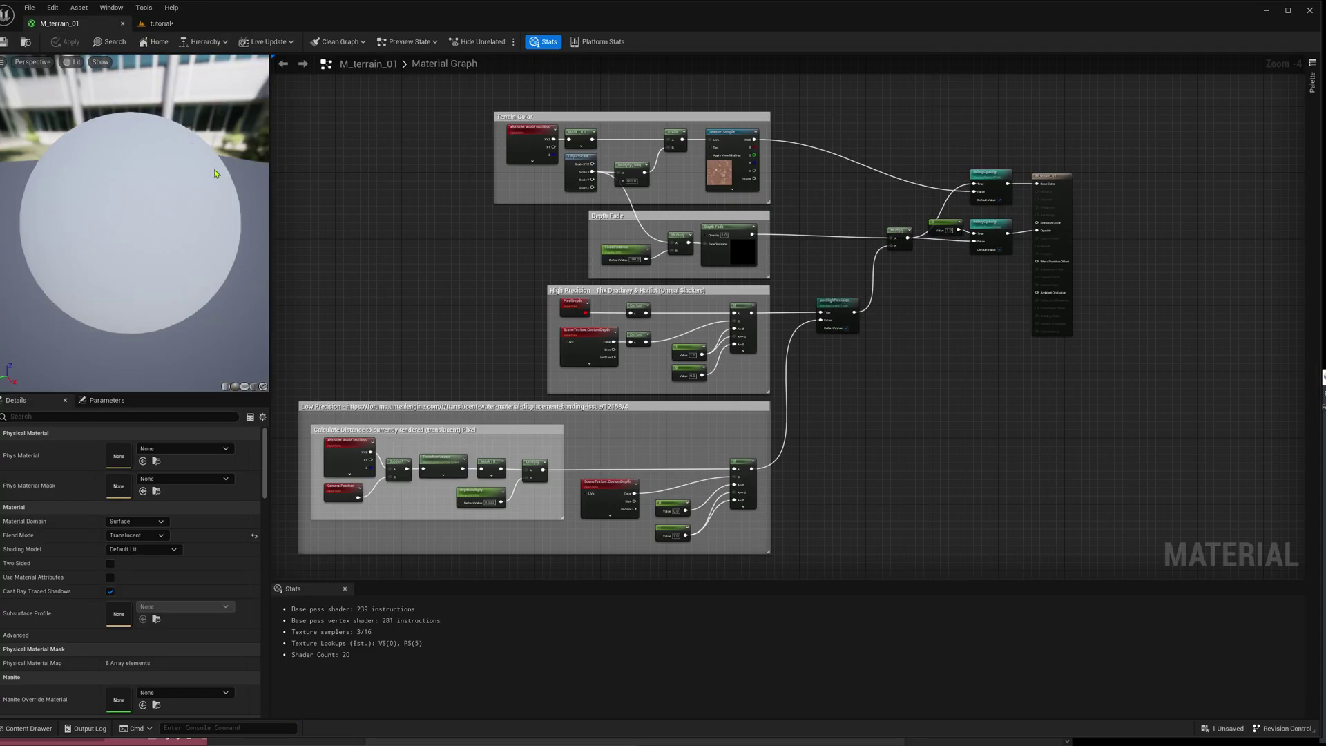
scroll(622, 239, "up", 4)
left_click(638, 252)
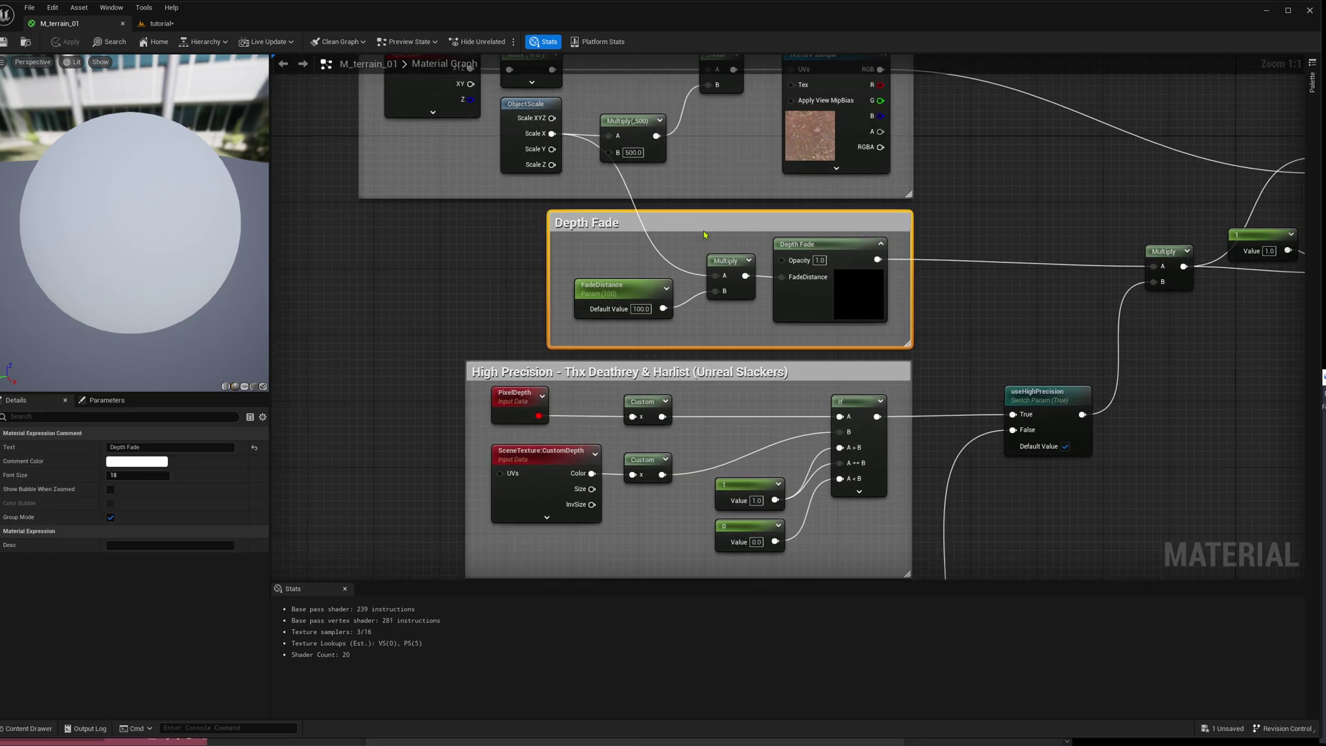
left_click(821, 291)
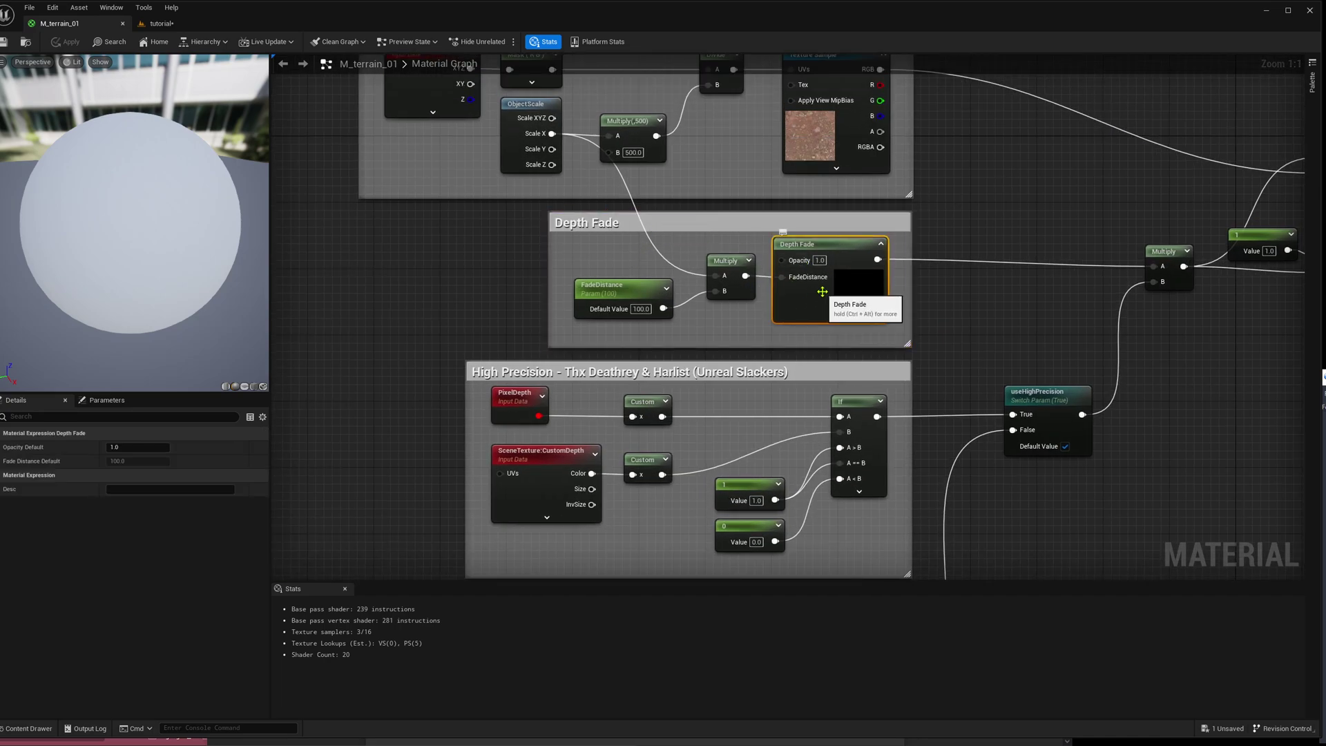
right_click_drag(951, 202, 953, 332)
left_click(616, 160)
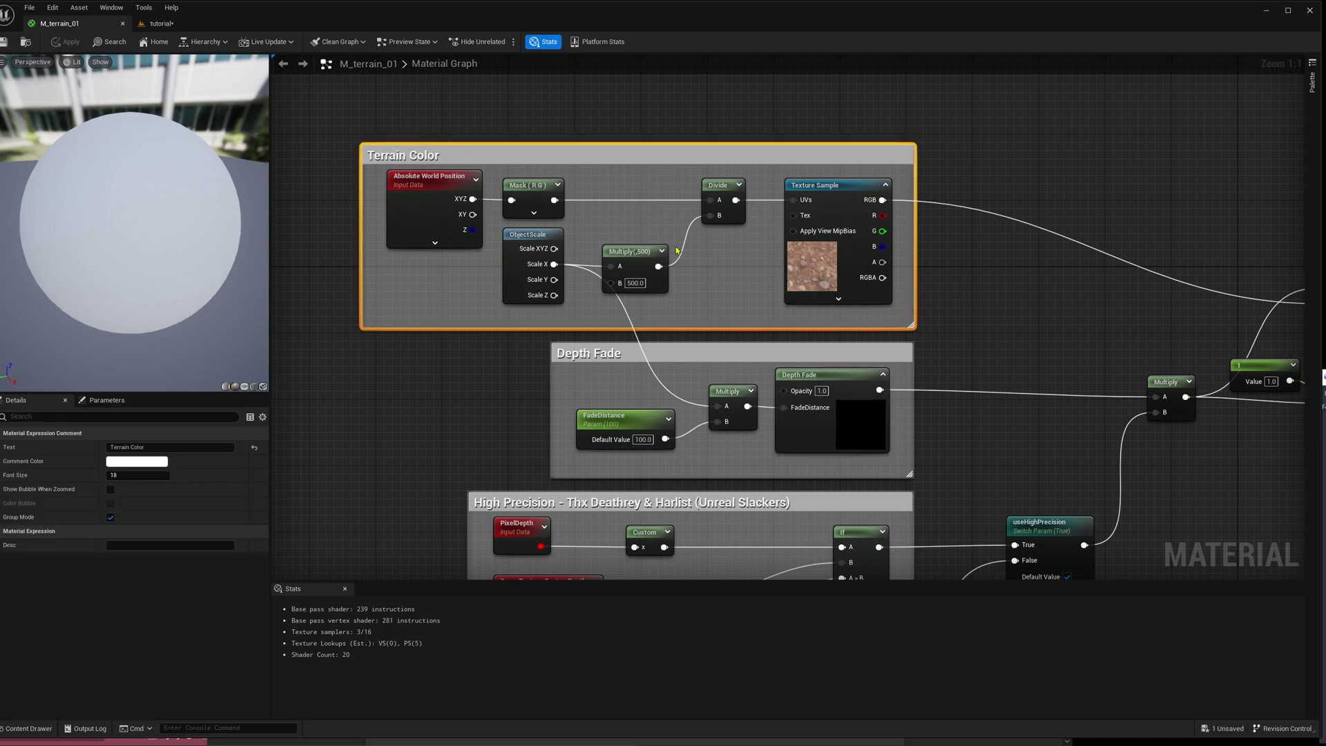
Step: Return to the tutorial level and examine the overlapping terrain hills for translucency sorting from low camera angles
left_click(161, 23)
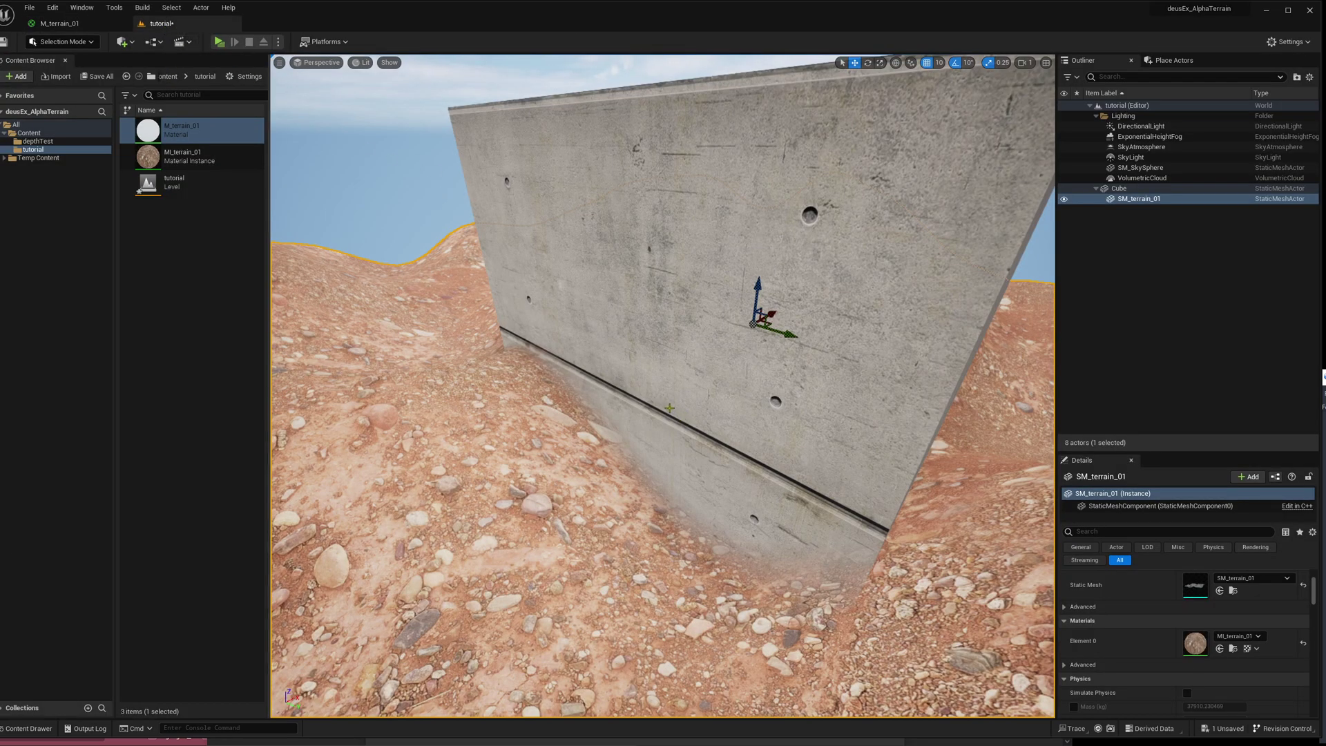
right_click_drag(702, 506, 666, 494)
key("s")
right_click_drag(614, 532, 780, 397)
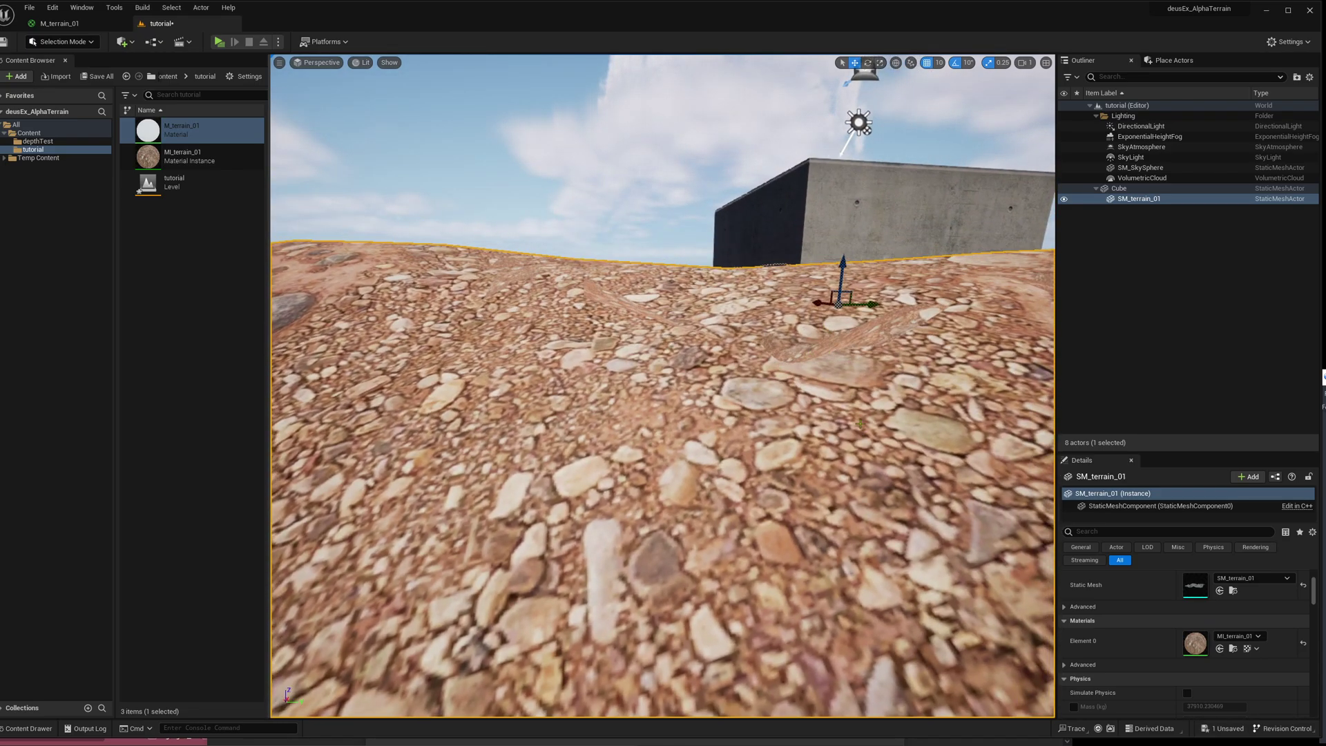
right_click_drag(833, 440, 804, 393)
key("a")
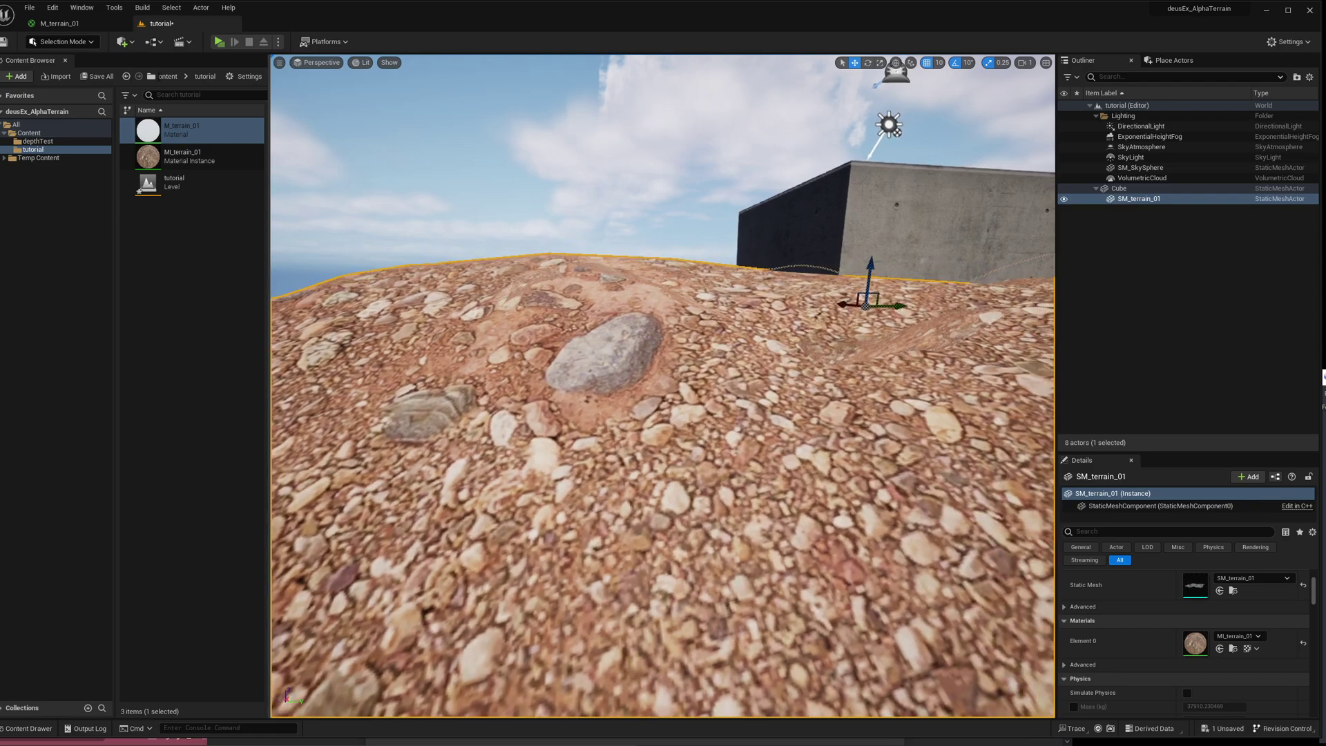
right_click_drag(784, 397, 783, 394)
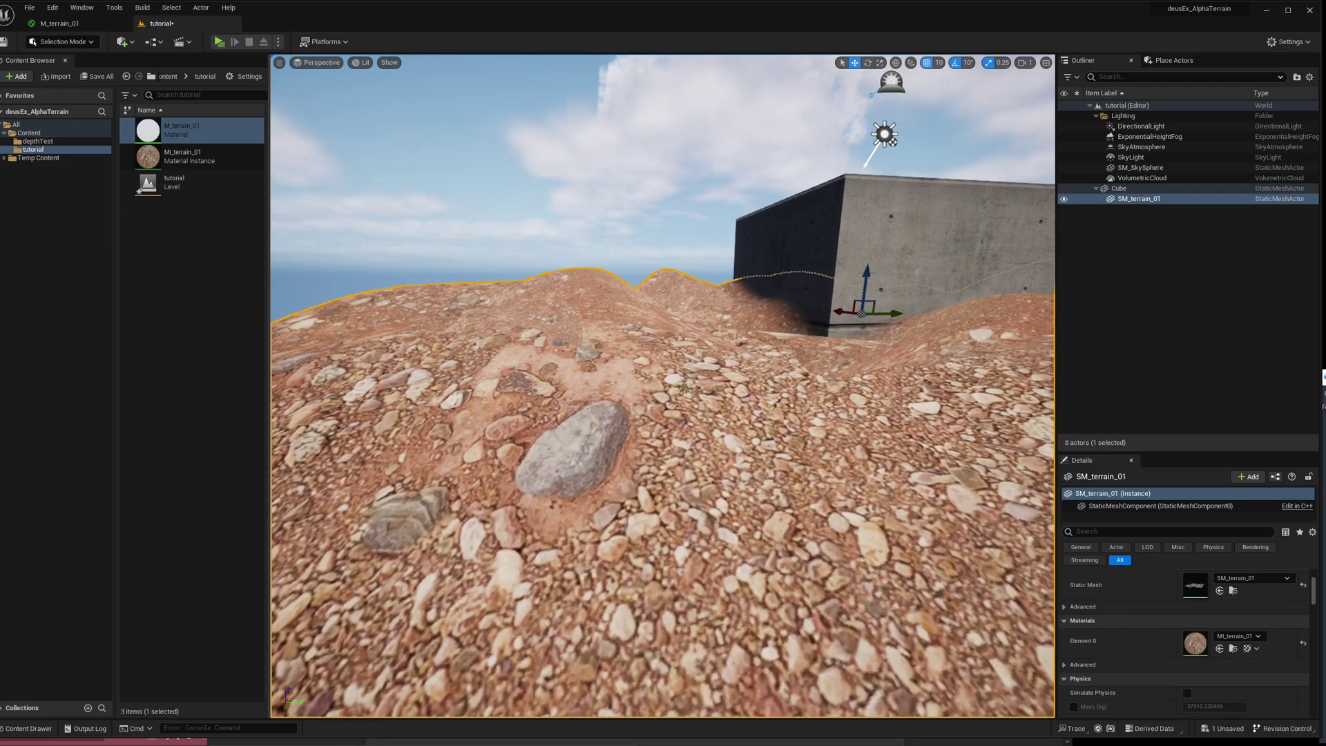
key("q")
mouse_move(758, 402)
right_mouse_down()
mouse_move(775, 390)
mouse_move(760, 387)
mouse_move(749, 417)
right_mouse_up()
key("d")
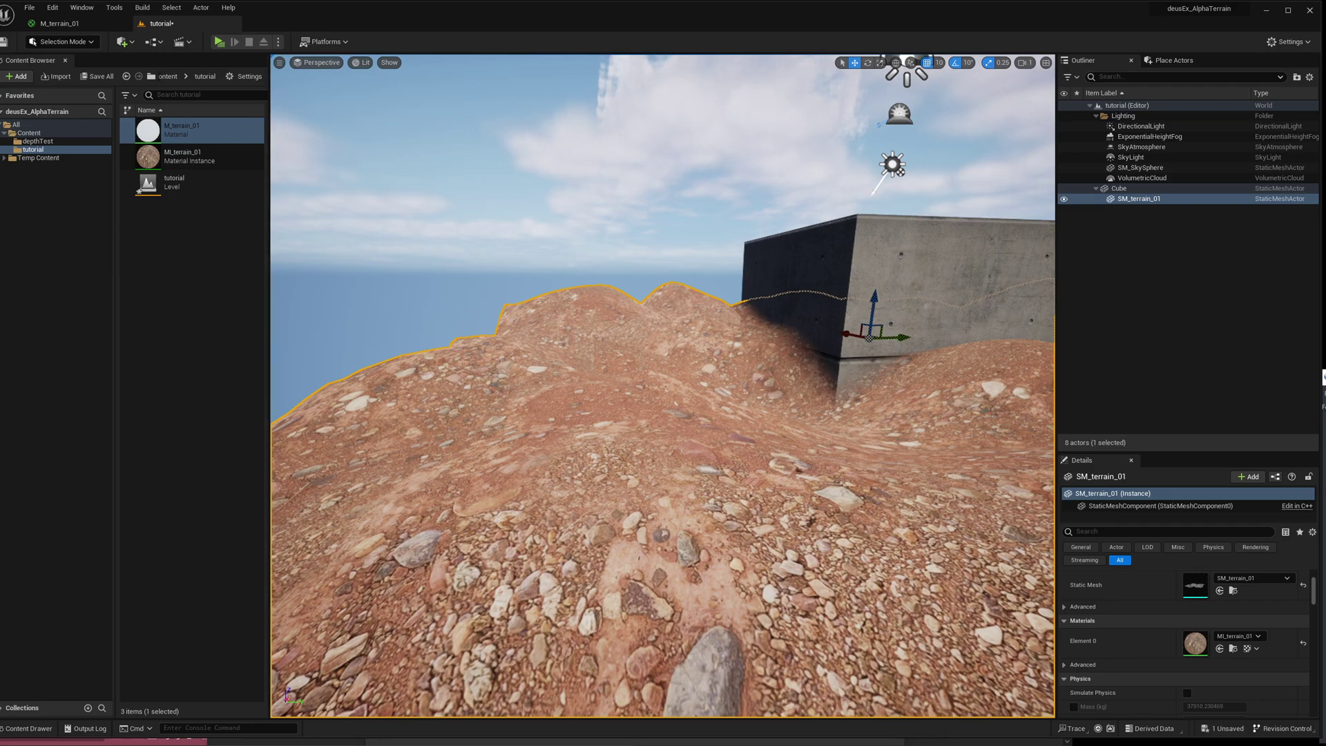
Step: Switch to the browser's UE5 Sorted Translucency video, expand its description and highlight the Order-independent translucency chapter
key("alt+Tab")
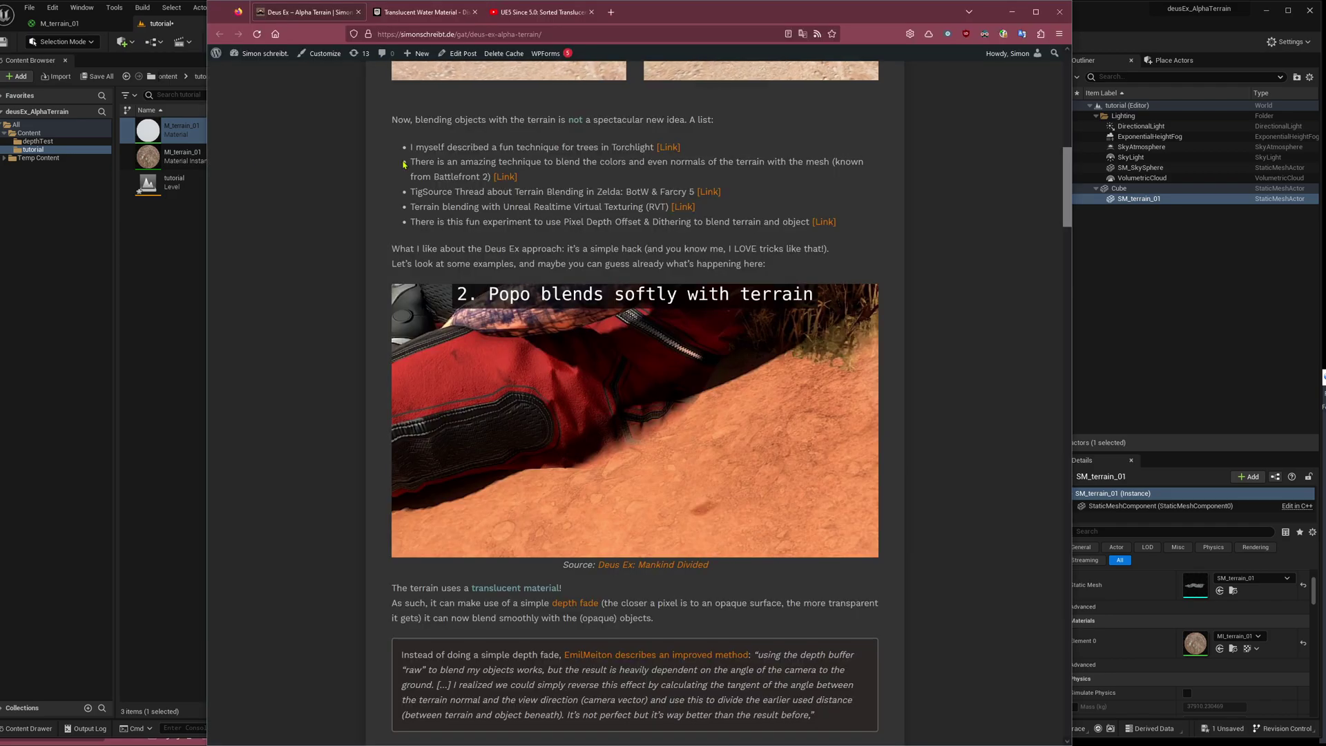
left_click(547, 13)
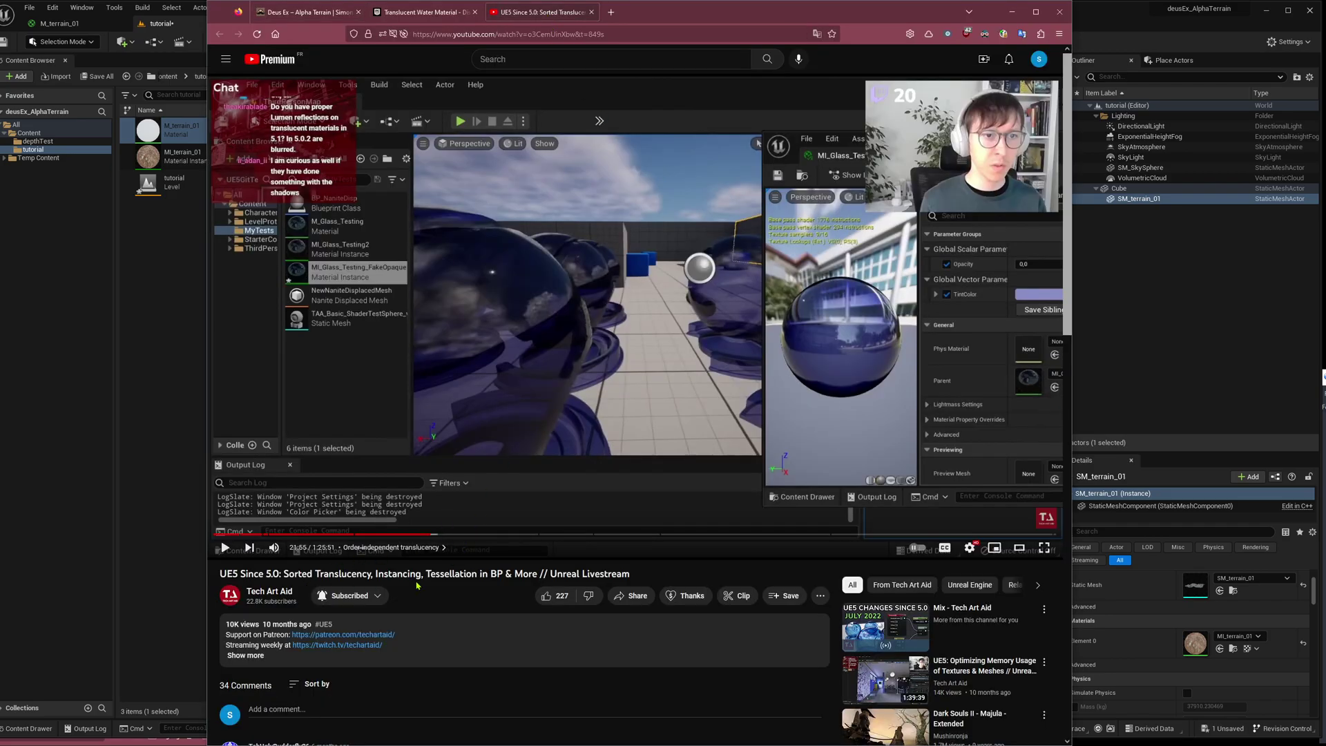
scroll(416, 584, "down", 3)
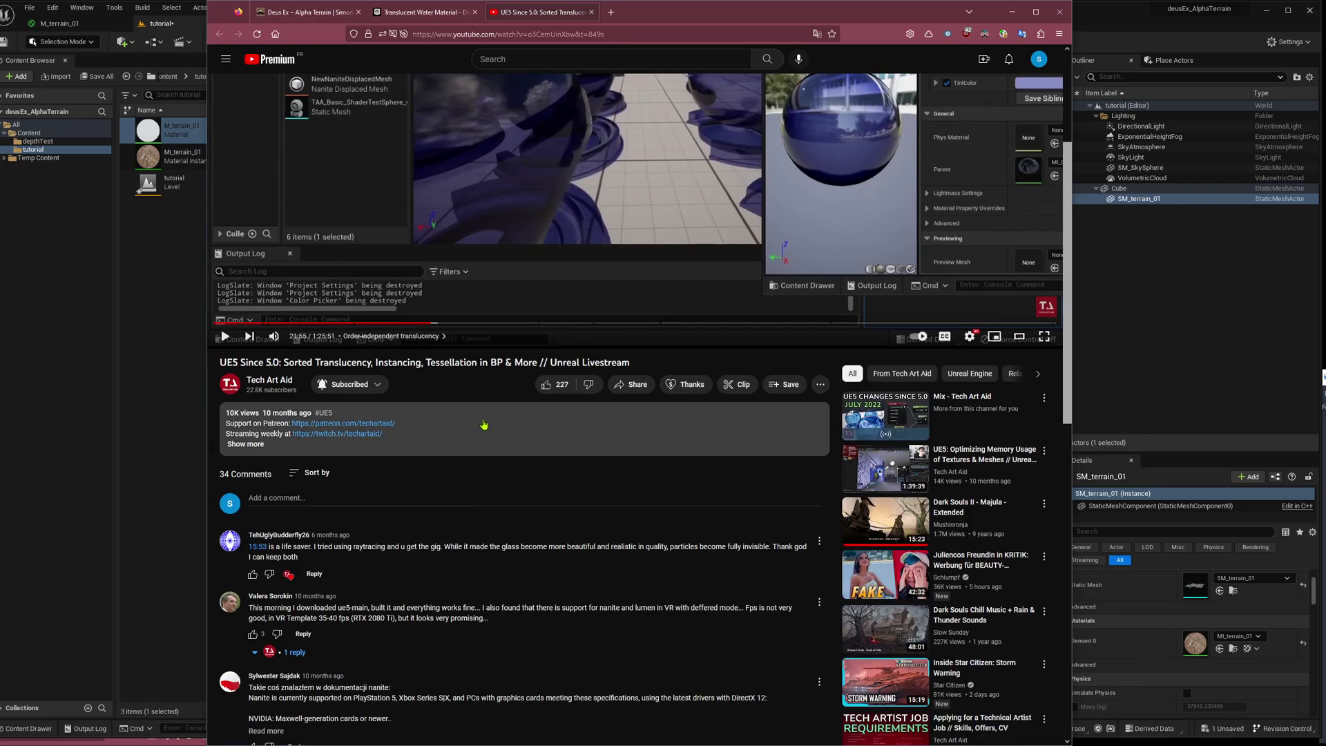
triple_click(486, 447)
left_click(326, 556)
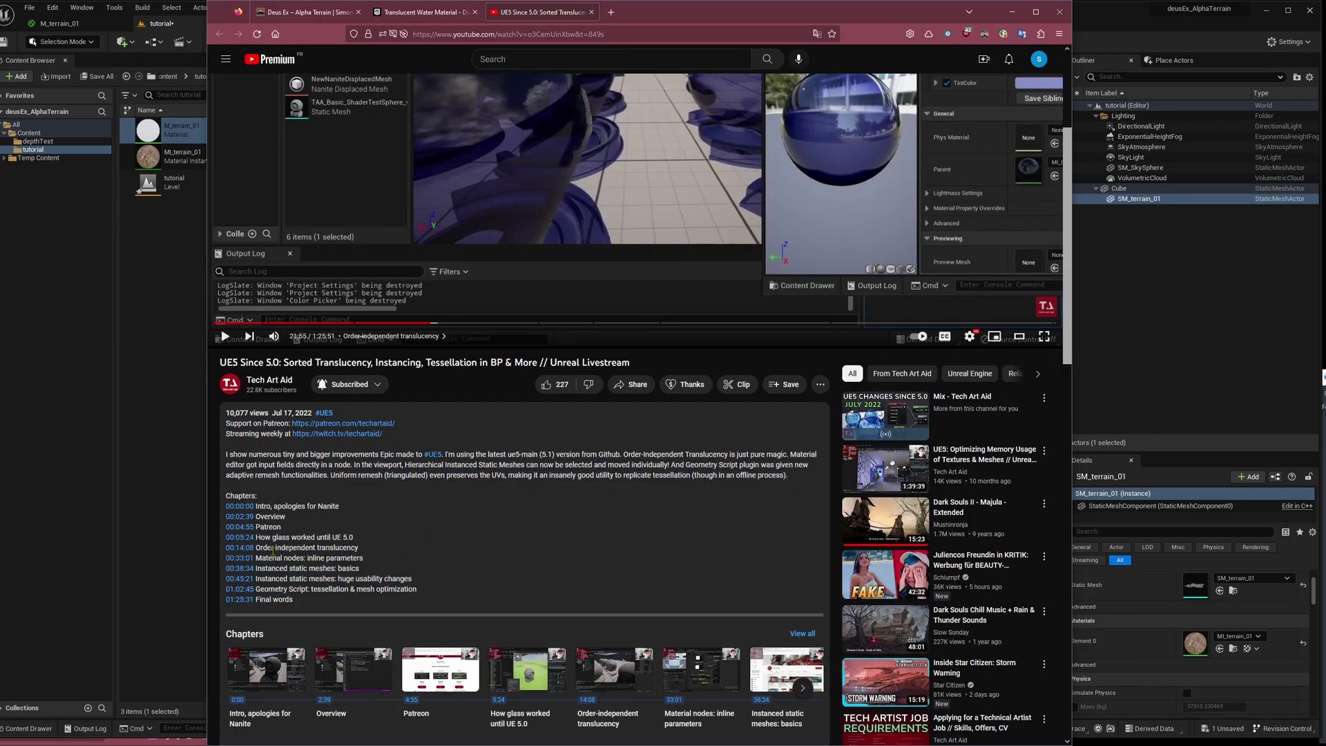
left_click_drag(357, 549, 255, 549)
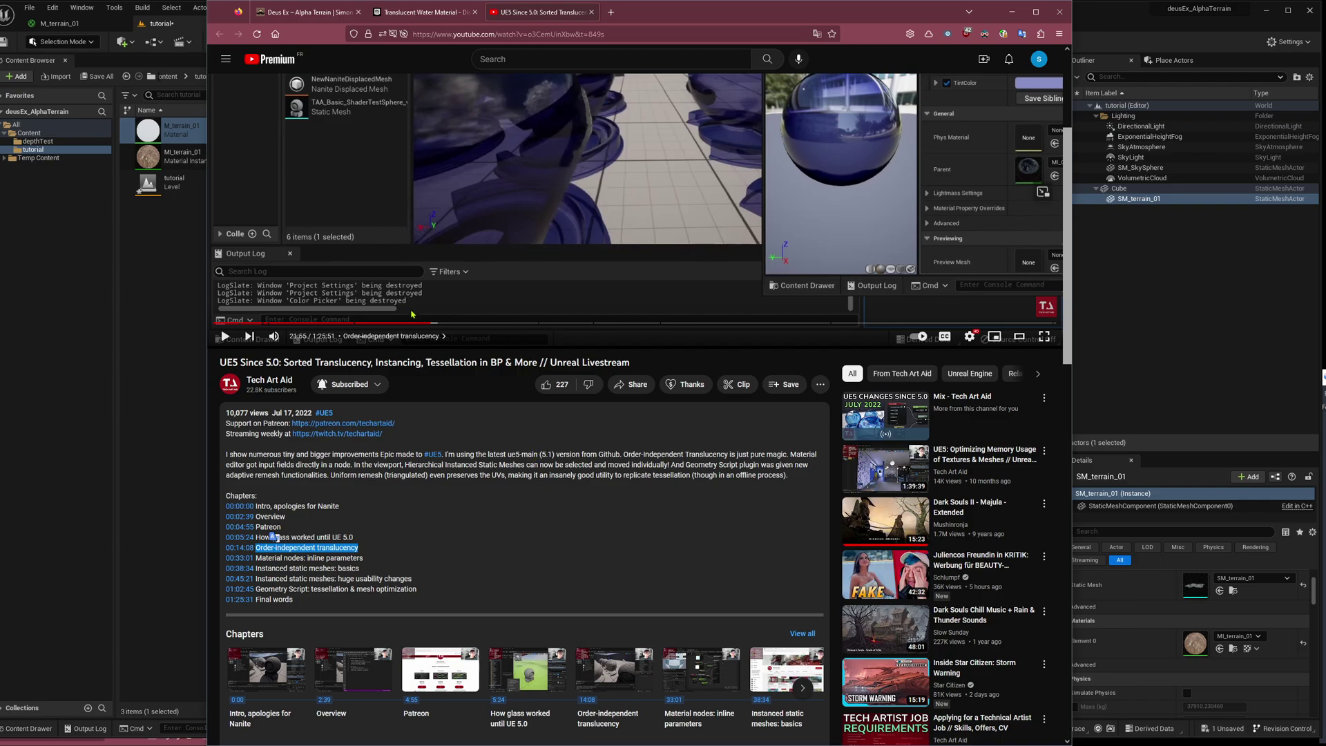
Step: Switch back to Unreal Editor and set the viewport's buffer visualization to Custom Depth
left_click(129, 318)
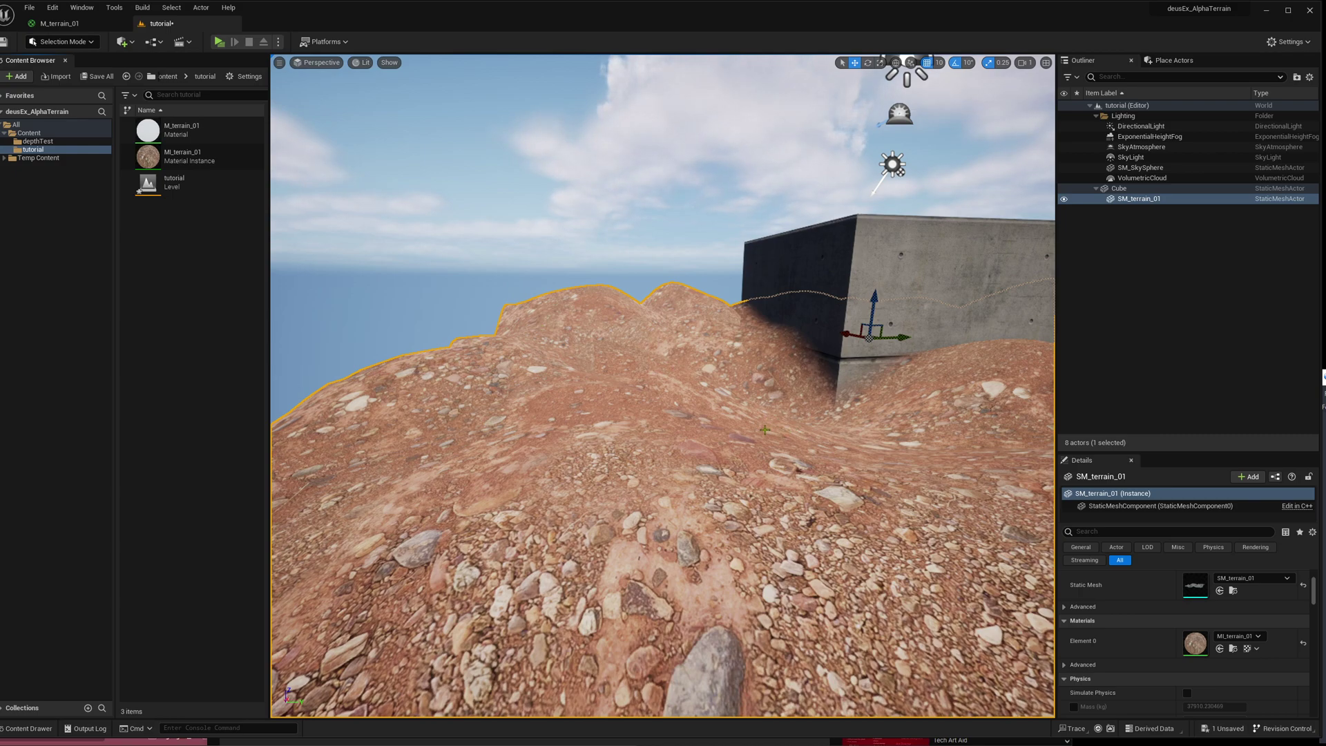
left_click(366, 63)
mouse_move(425, 192)
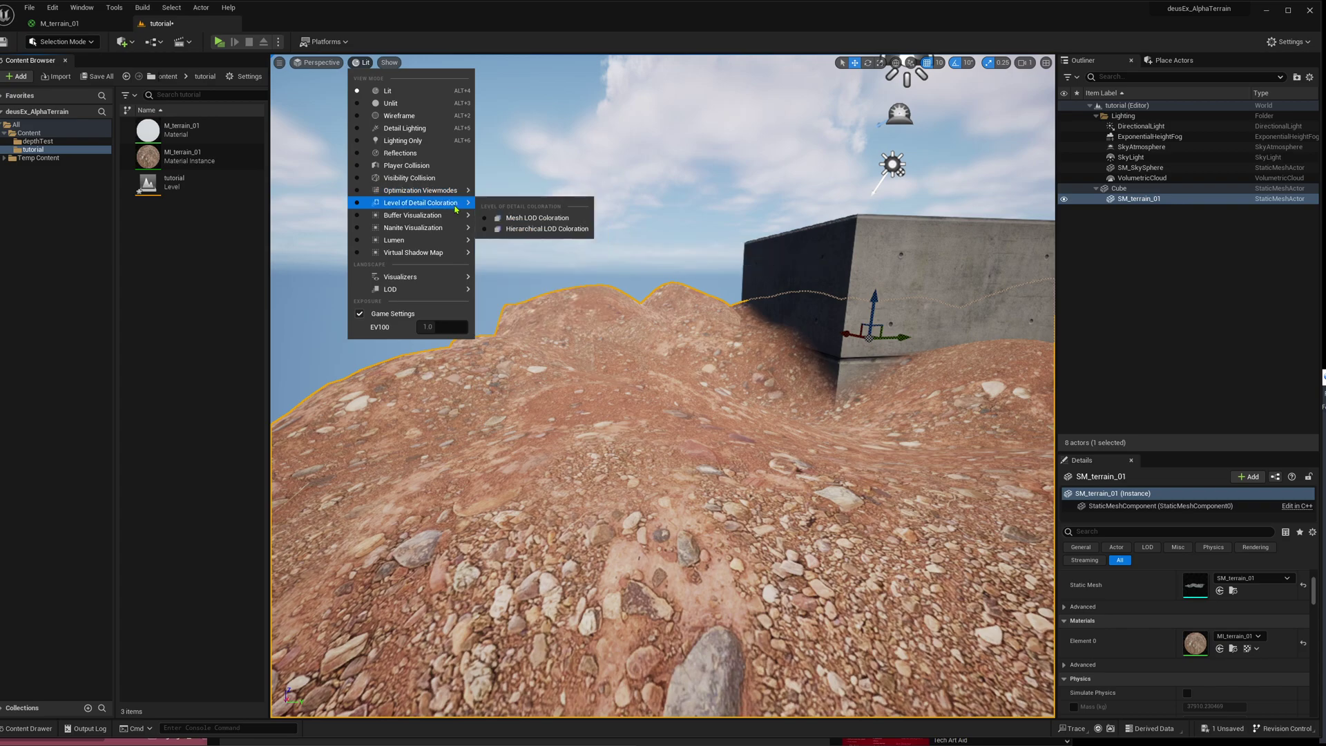
mouse_move(437, 220)
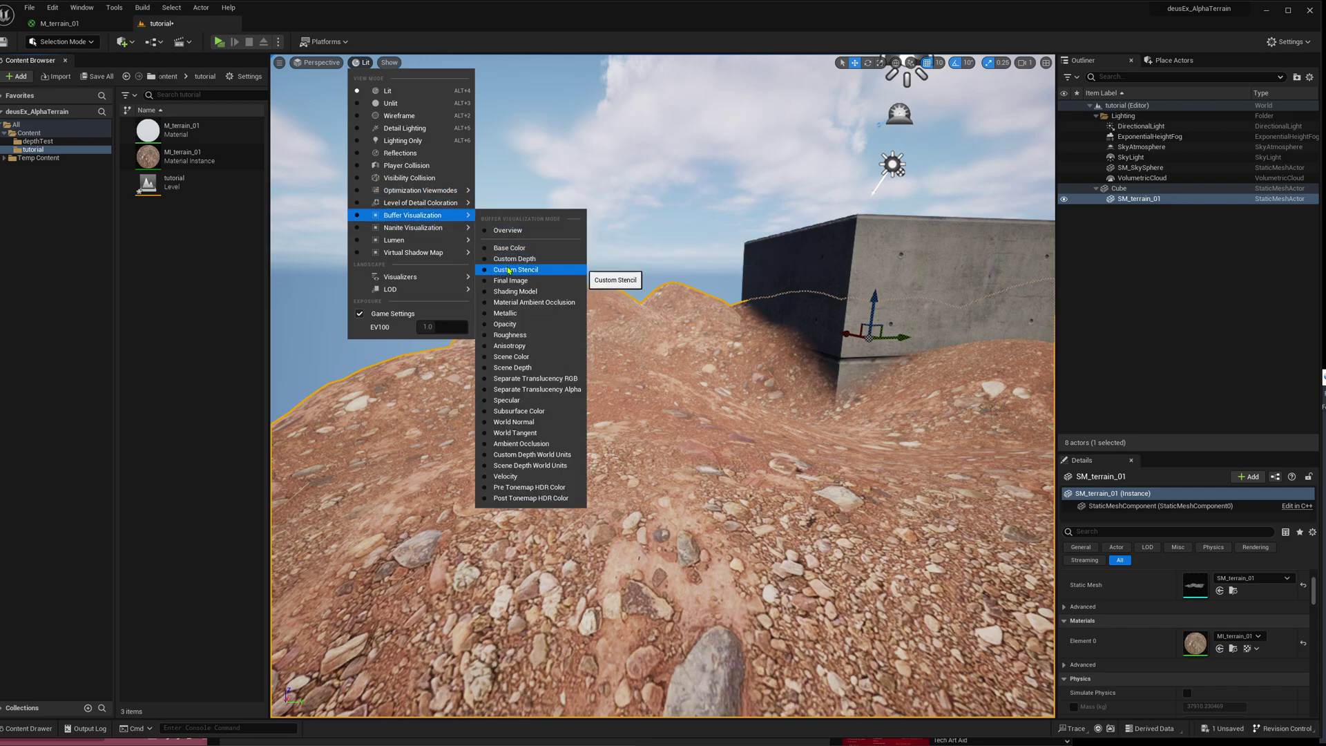
left_click(543, 259)
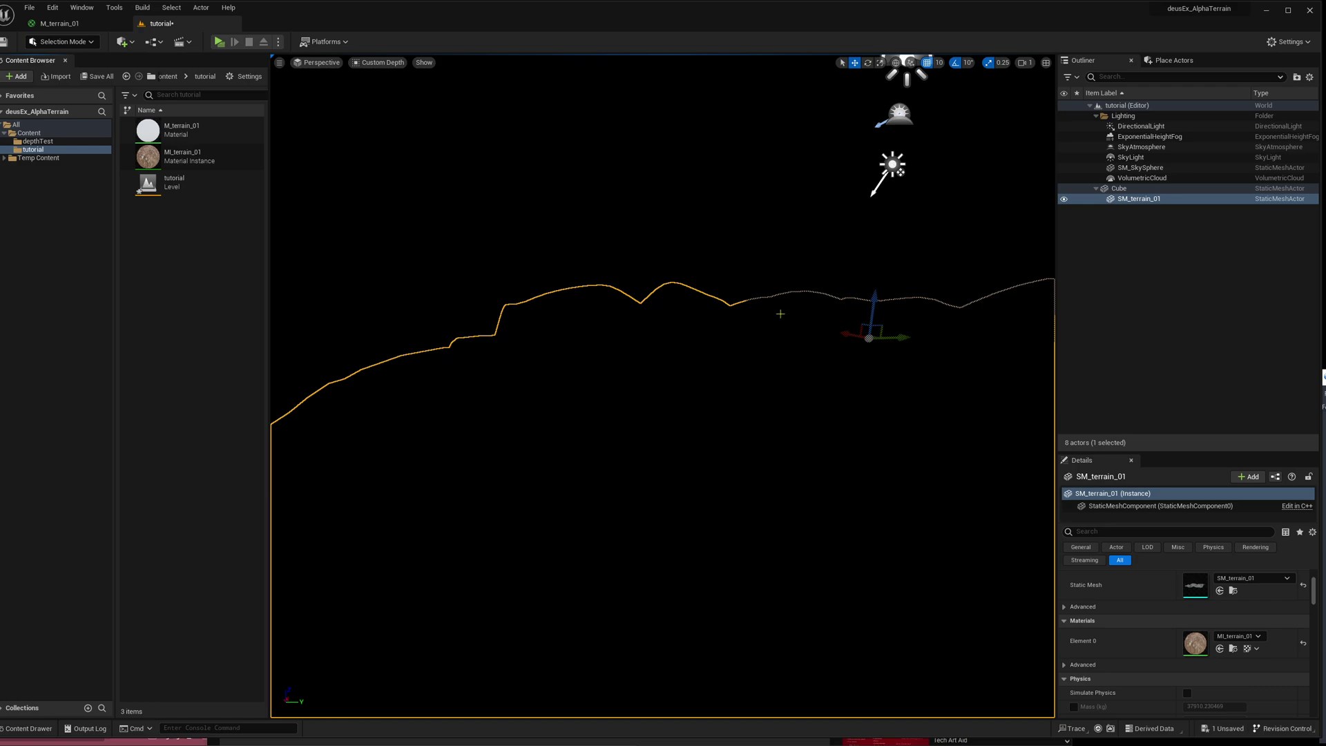
Step: Duplicate the SM_terrain_01 actor and rename the copy SM_terrain_01_tocustomDepth
key("ctrl+d")
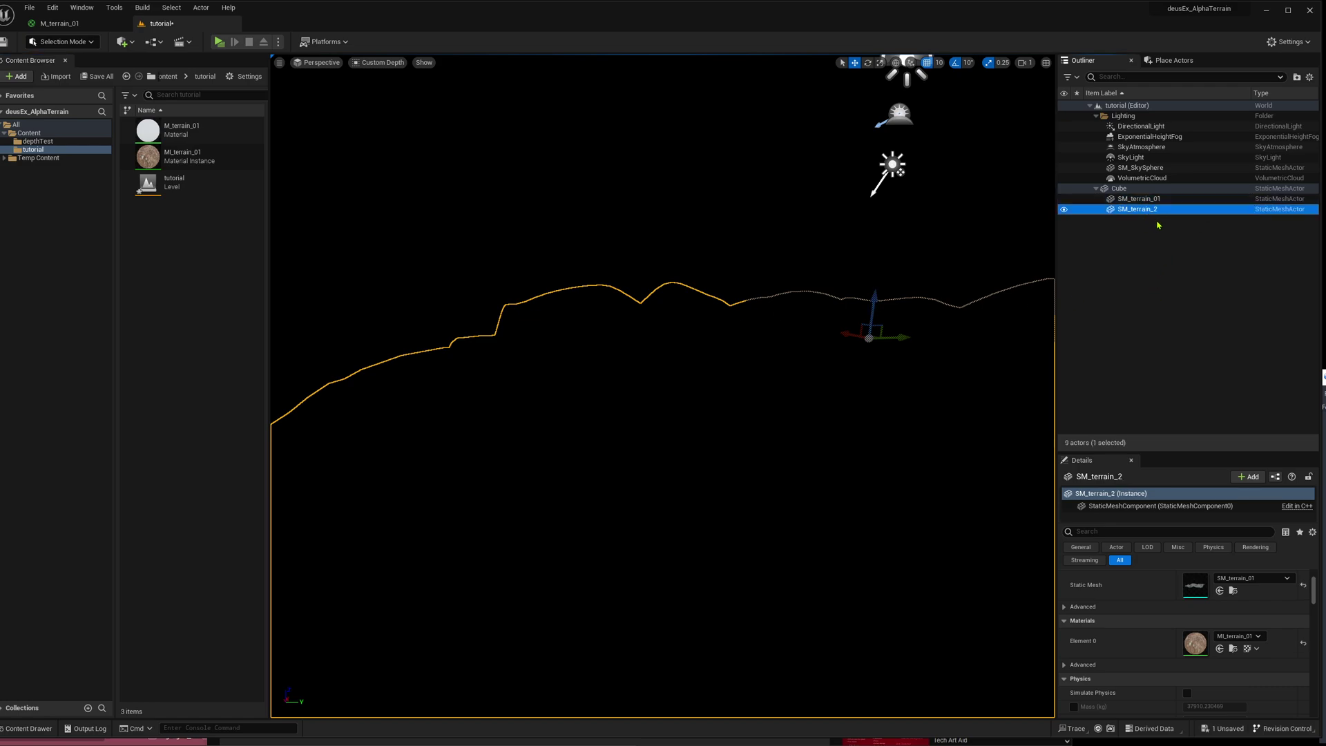
left_click(1150, 210)
key("End")
key("BackSpace")
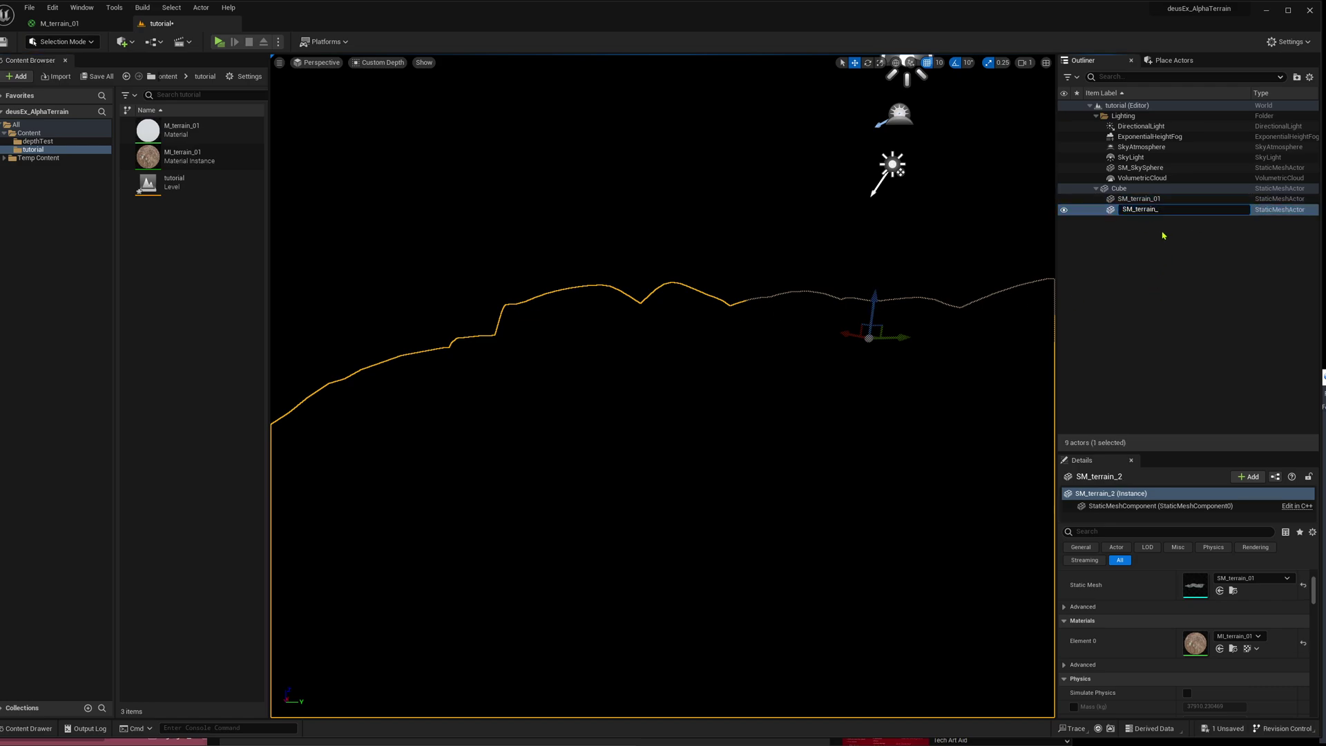
type("01_tocustomDepth")
key("Return")
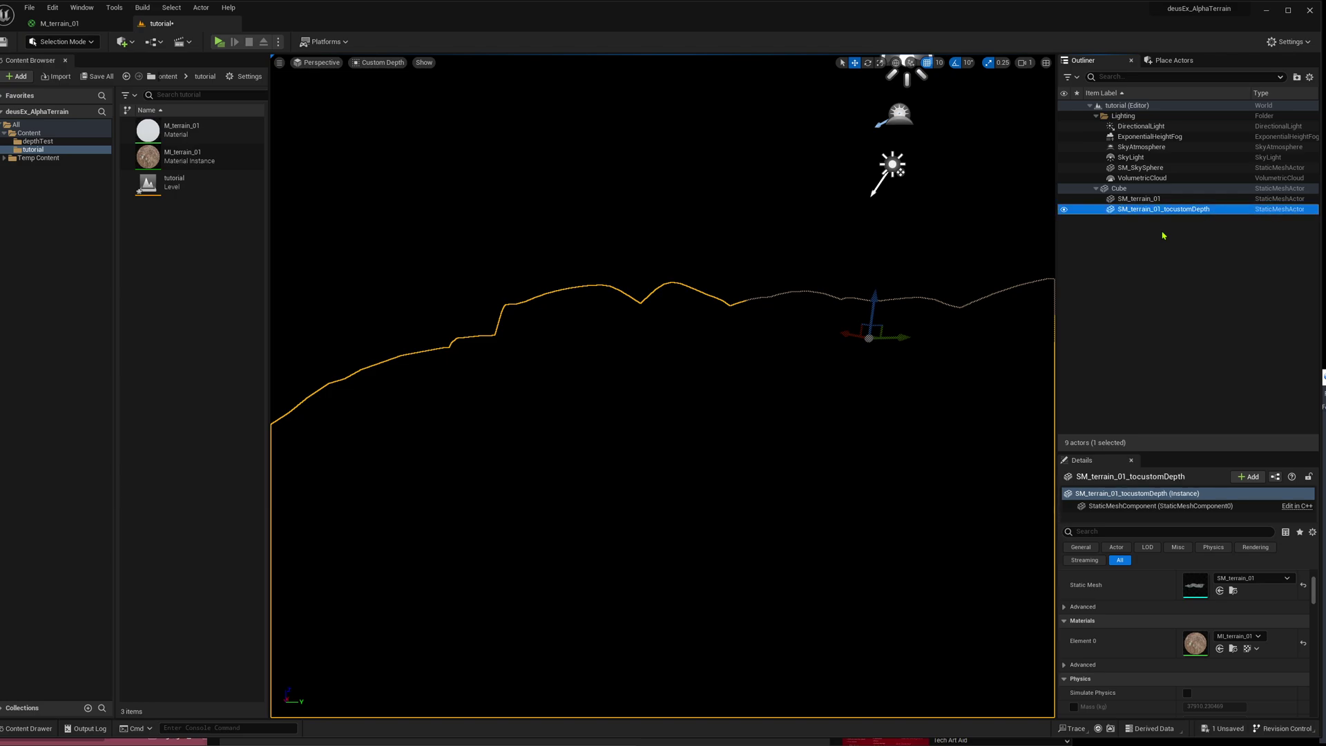
Step: Filter the duplicate terrain's properties by "depth" and enable Render CustomDepth Pass
left_click(1158, 531)
type("depth")
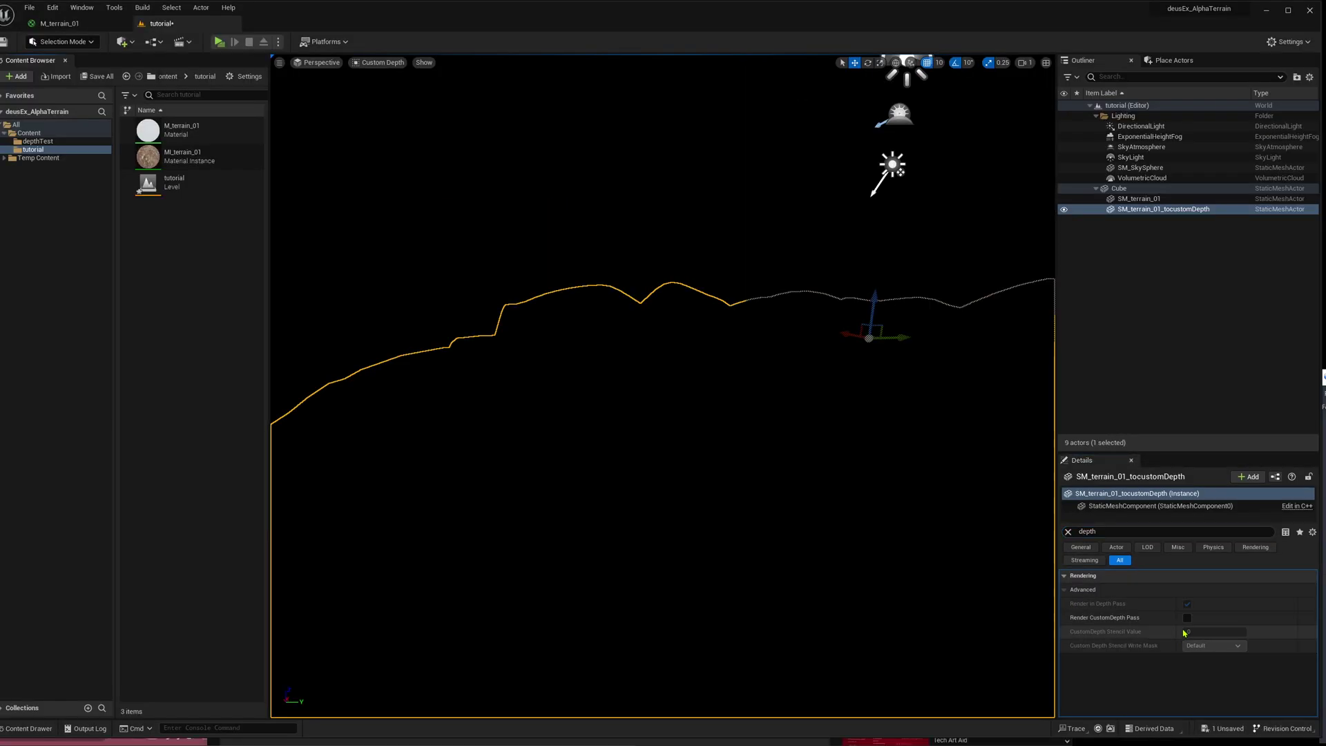
left_click(1208, 595)
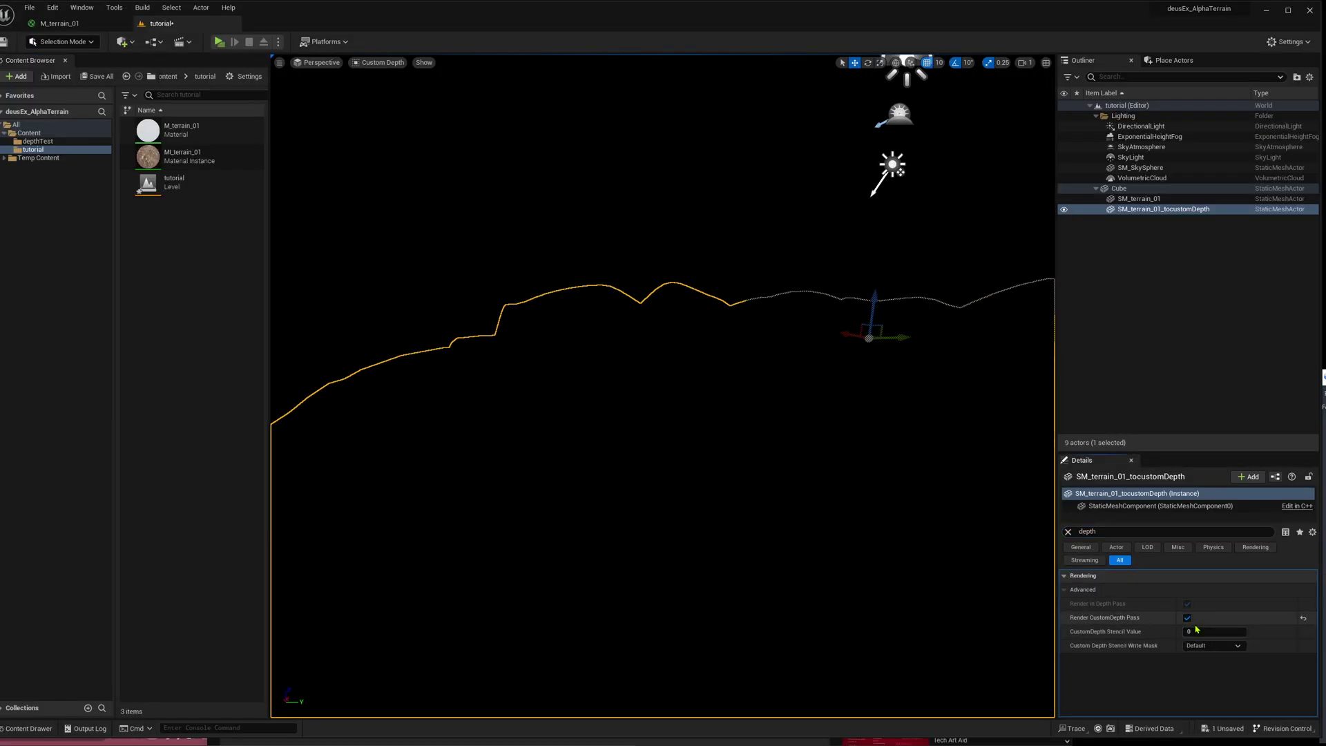
Step: Clear the property filter and reset the duplicate terrain's Element 0 material to its default
left_click(1068, 533)
scroll(1219, 587, "down", 3)
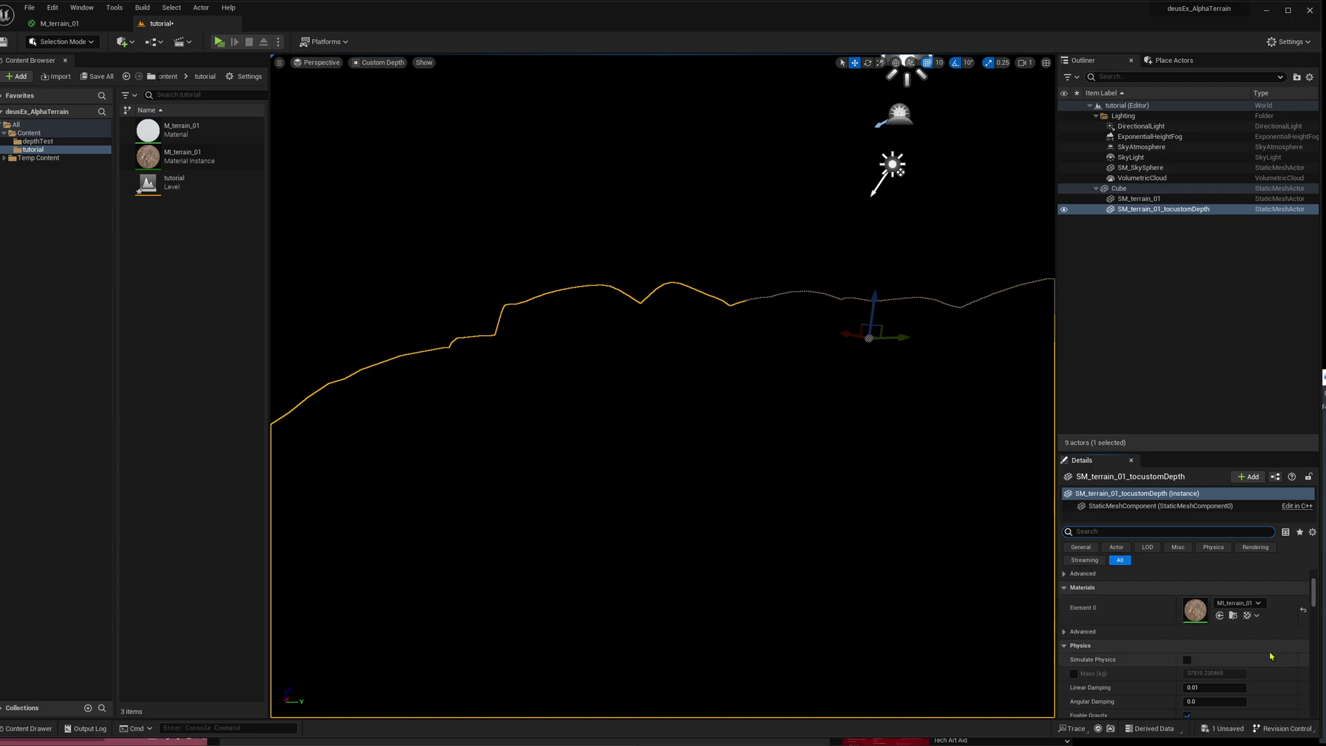
left_click(1302, 613)
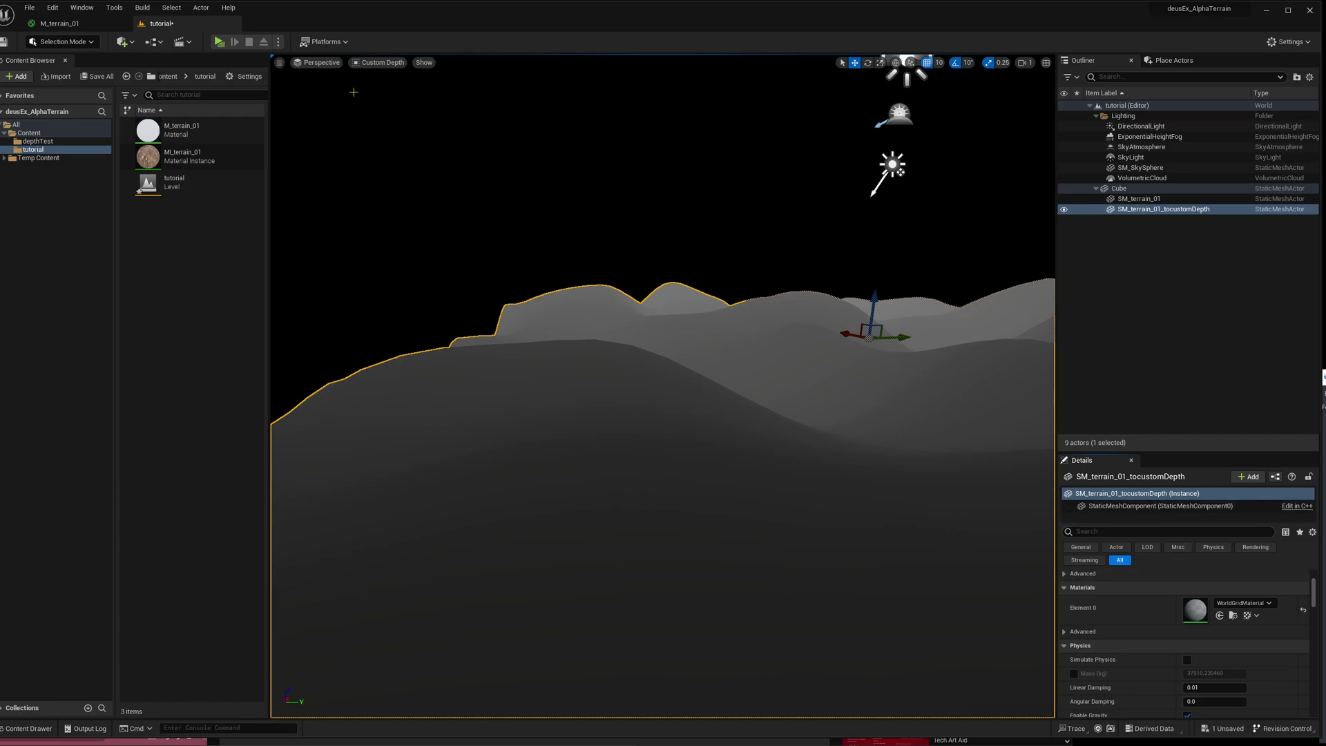
Step: Return the viewport to Lit shading and frame the duplicate terrain
left_click(380, 63)
left_click(378, 89)
right_click_drag(669, 360, 678, 449)
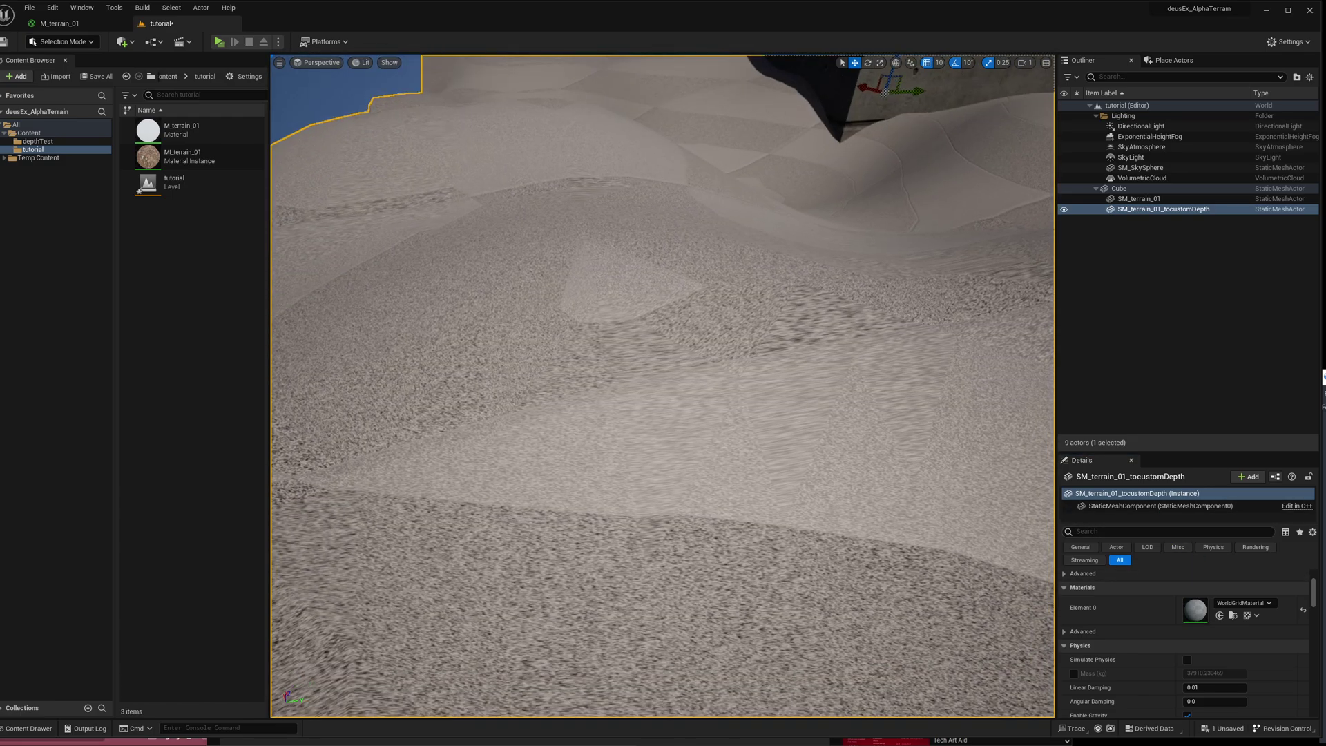
key("f")
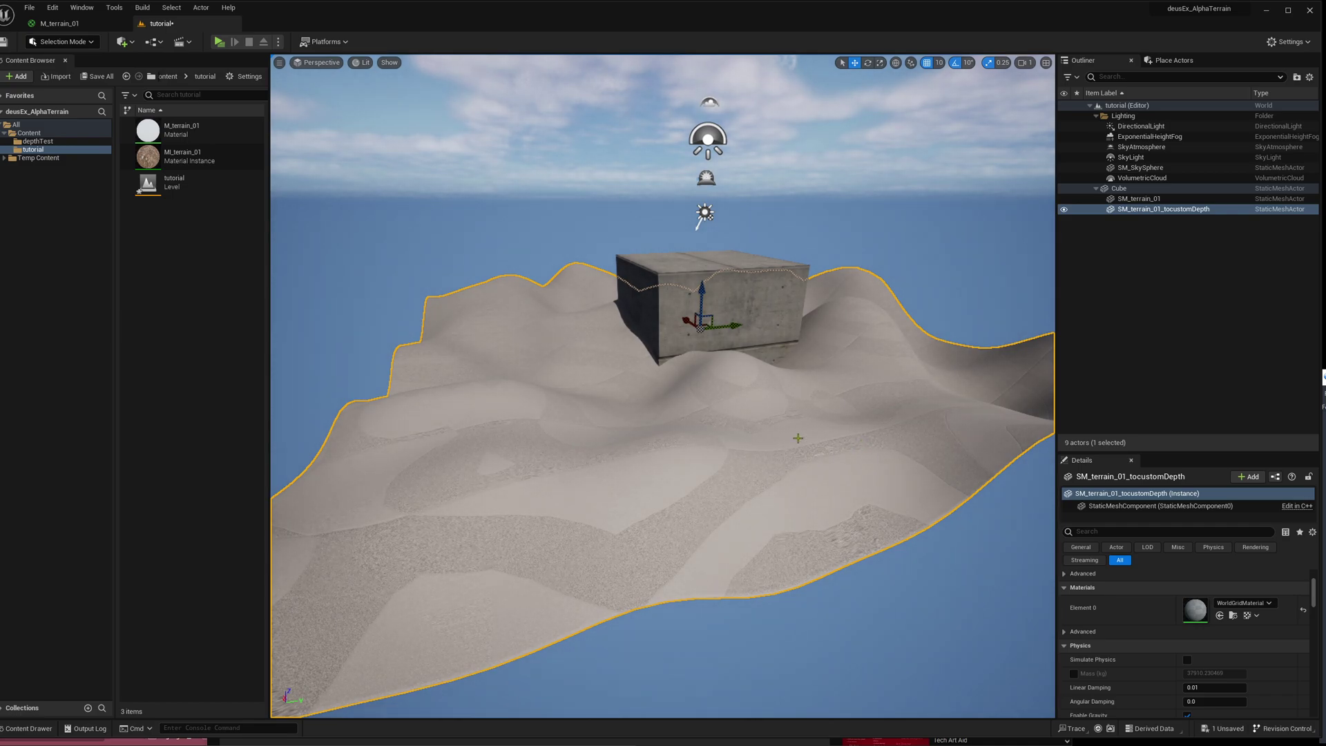
Step: Filter the duplicate terrain's properties by "main" and disable Render in Main Pass
left_click(1136, 532)
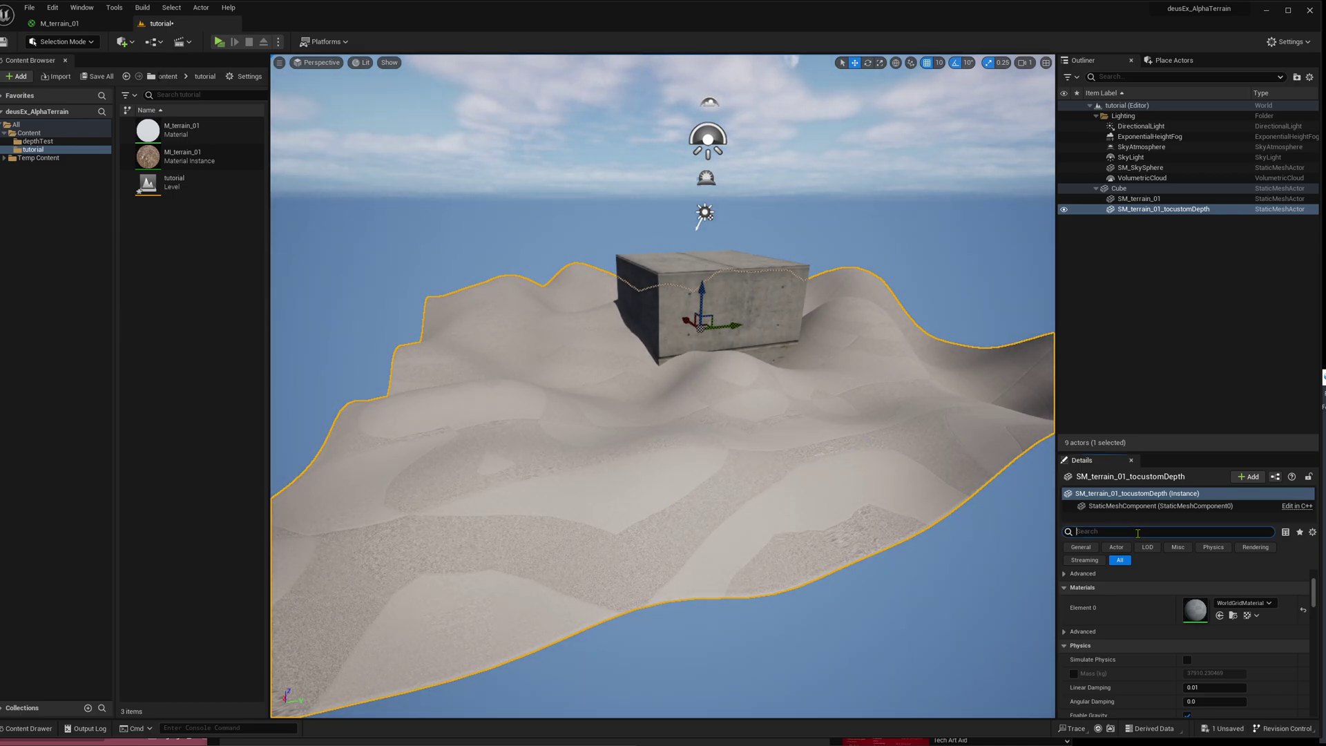
type("main")
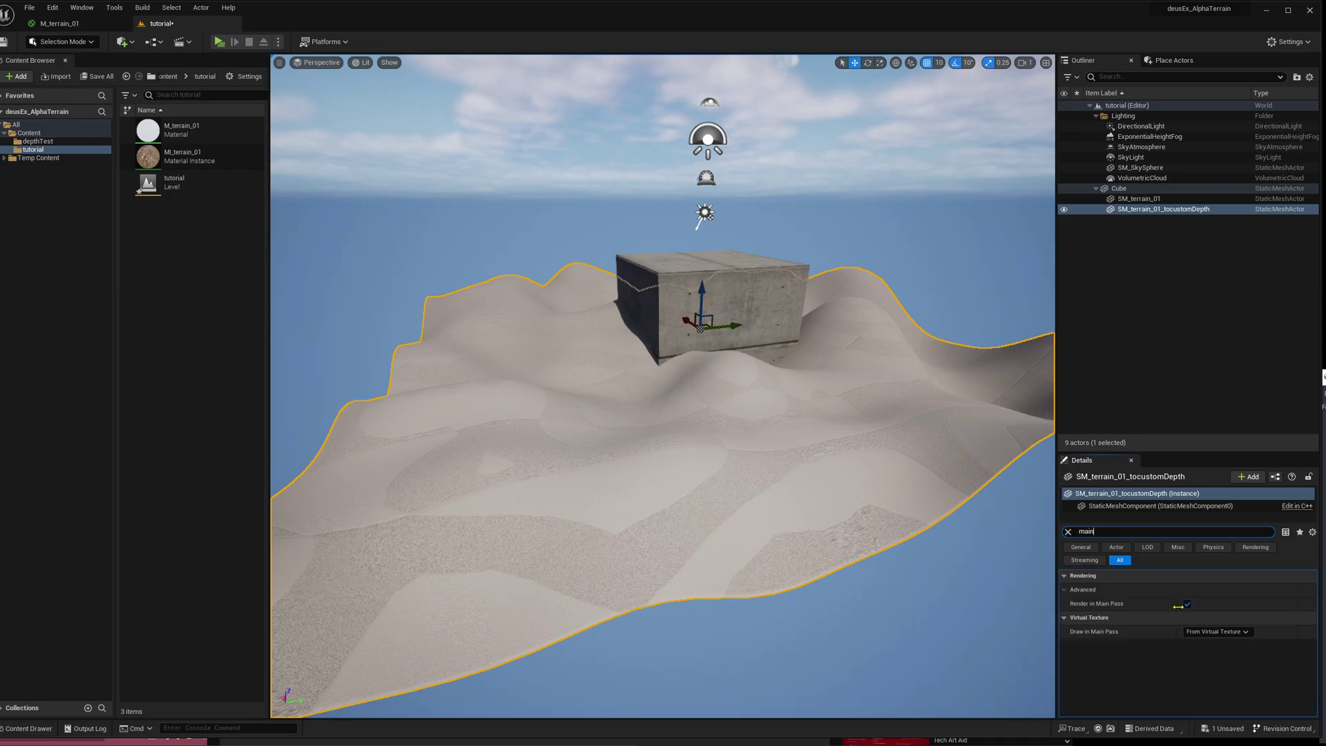
key("grave")
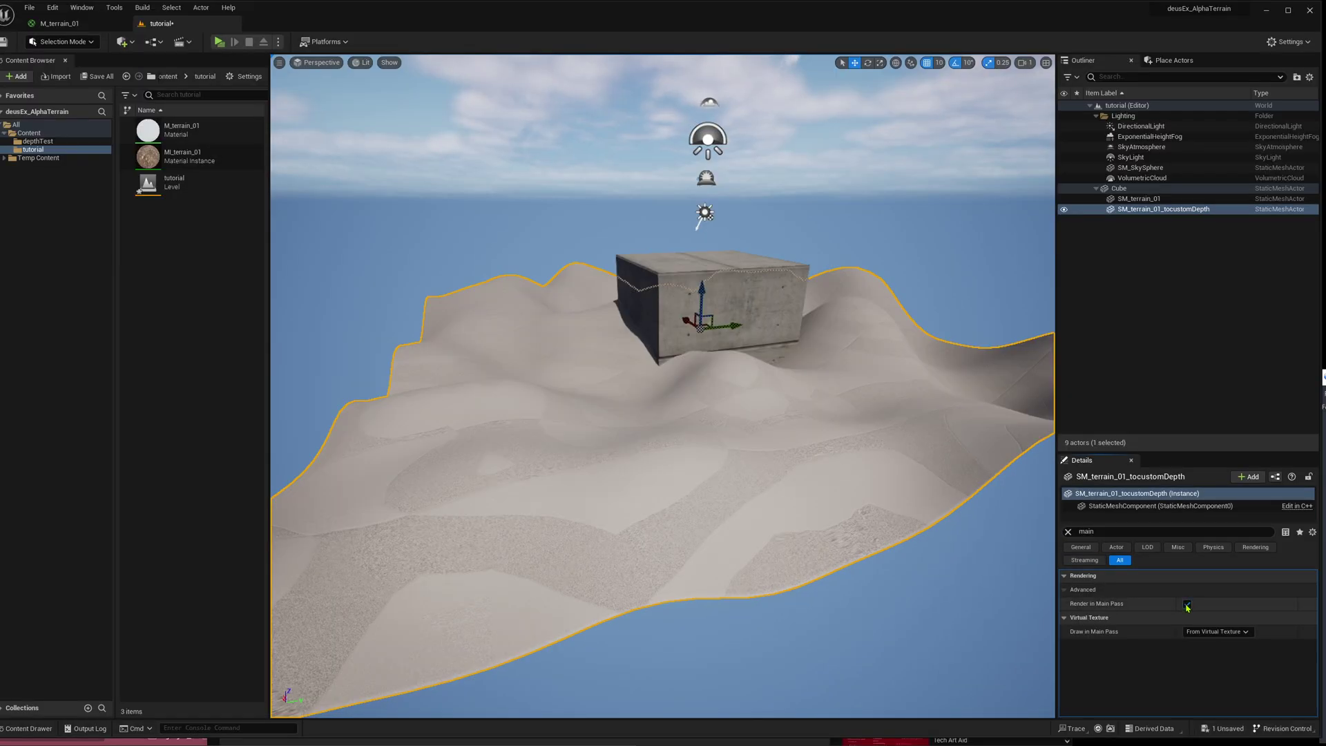
left_click(1177, 571)
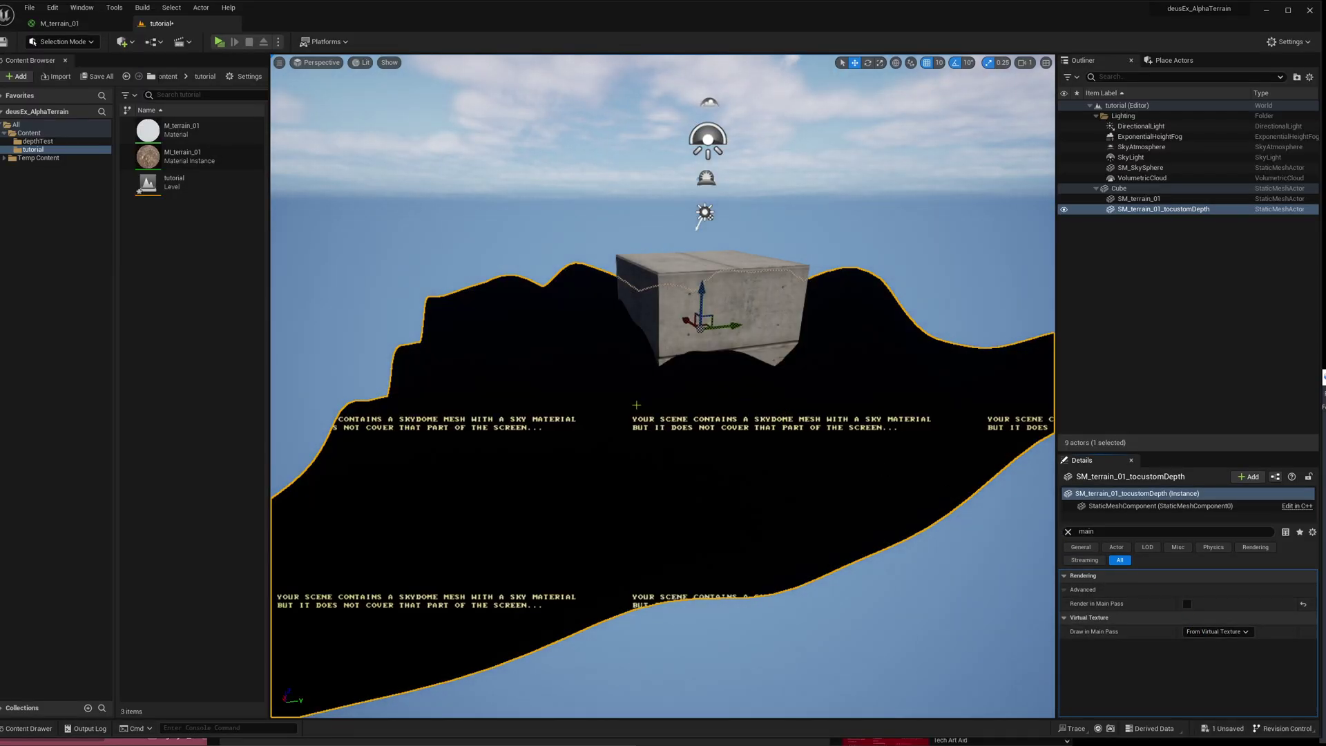
Step: Filter the duplicate terrain's properties by "depth" and disable Render in Depth Pass
left_click(1129, 532)
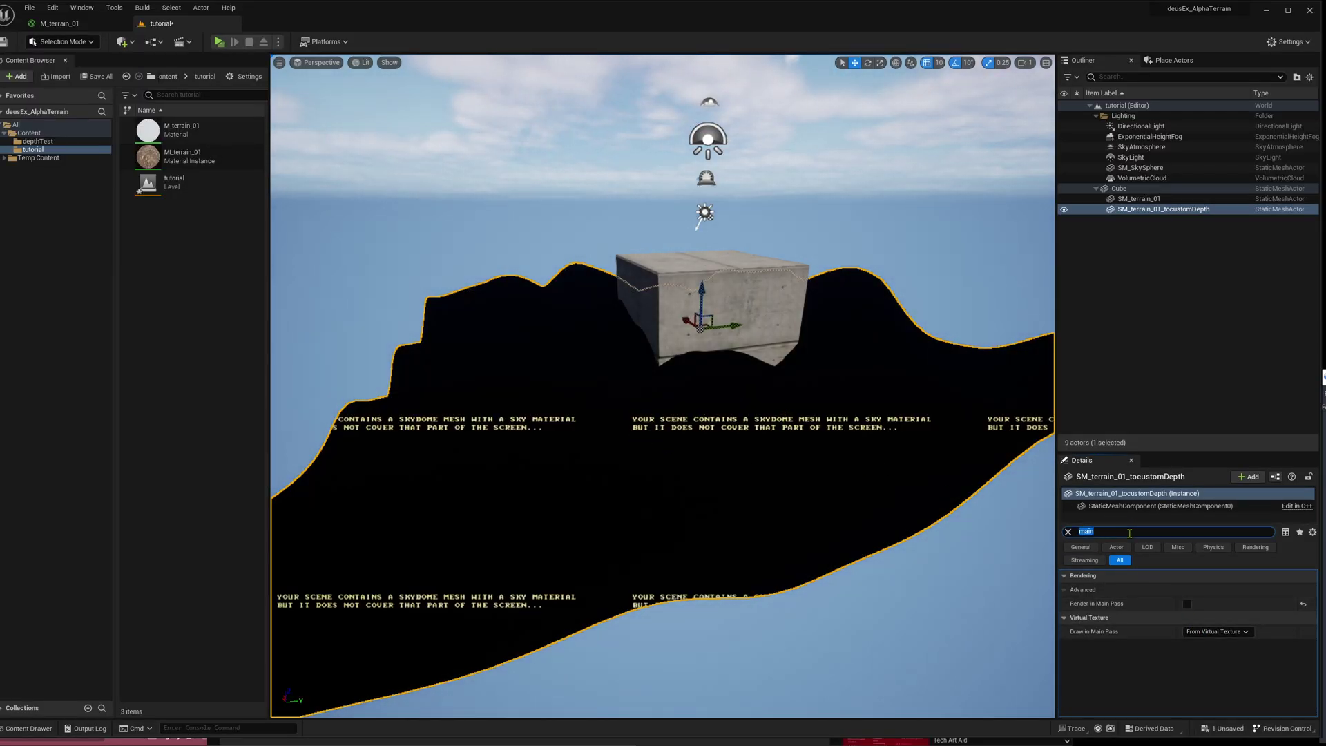
type("depth")
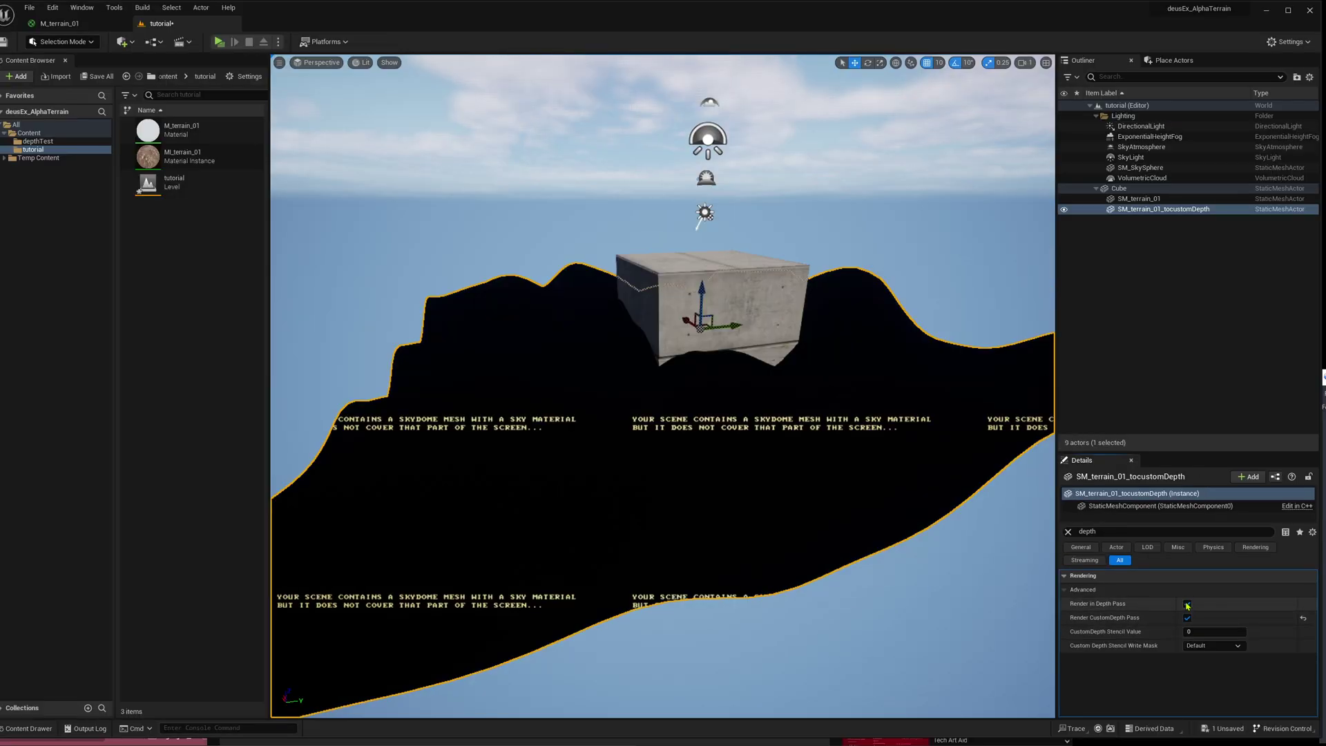
left_click(1157, 559)
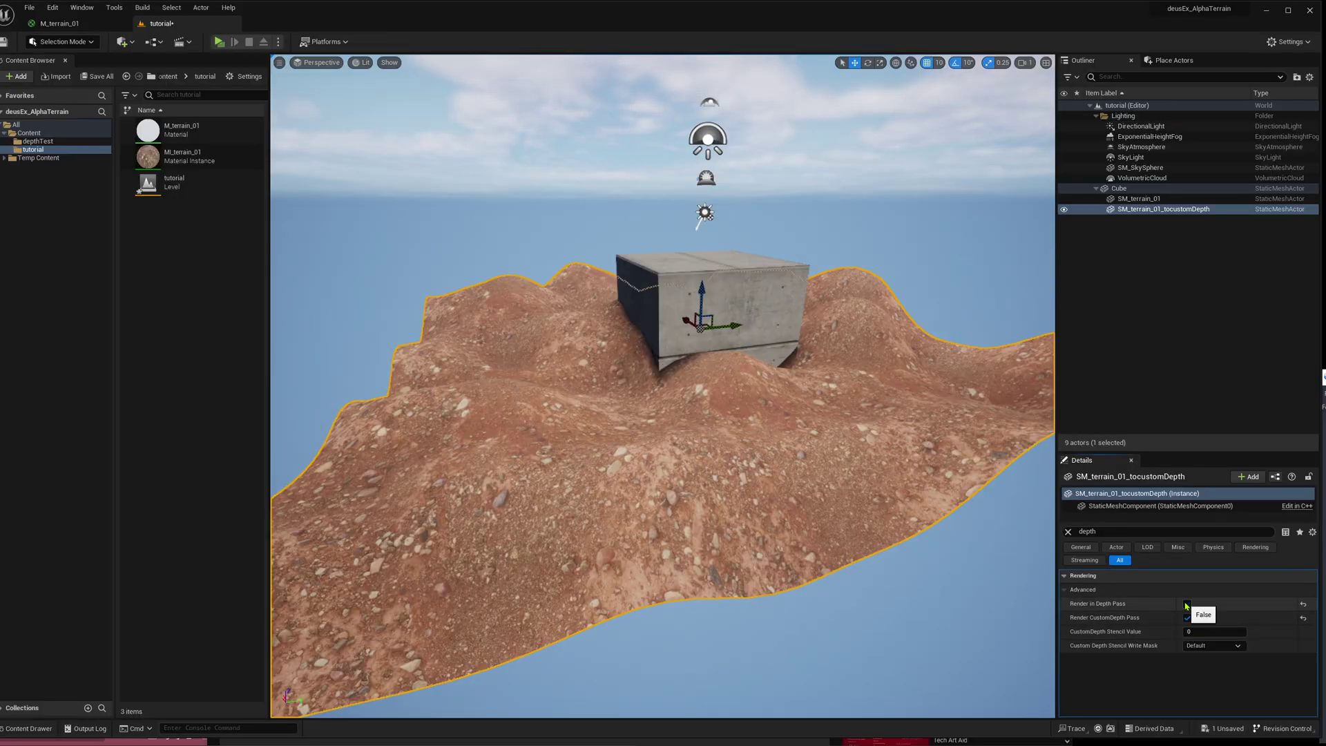
Step: Filter the duplicate terrain's properties by "shad" and disable Cast Shadow
key("d")
right_click_drag(875, 423, 789, 475)
key("w")
key("w")
left_click(1129, 531)
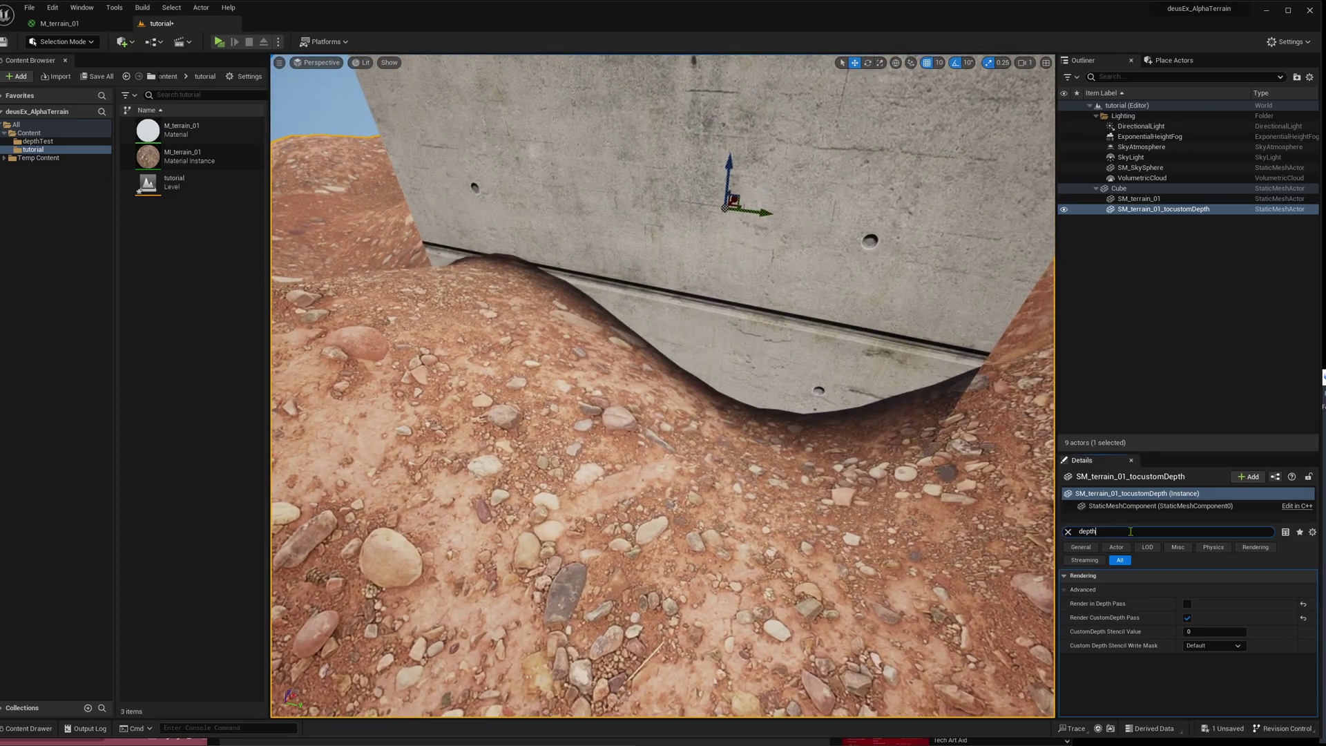
type("sho")
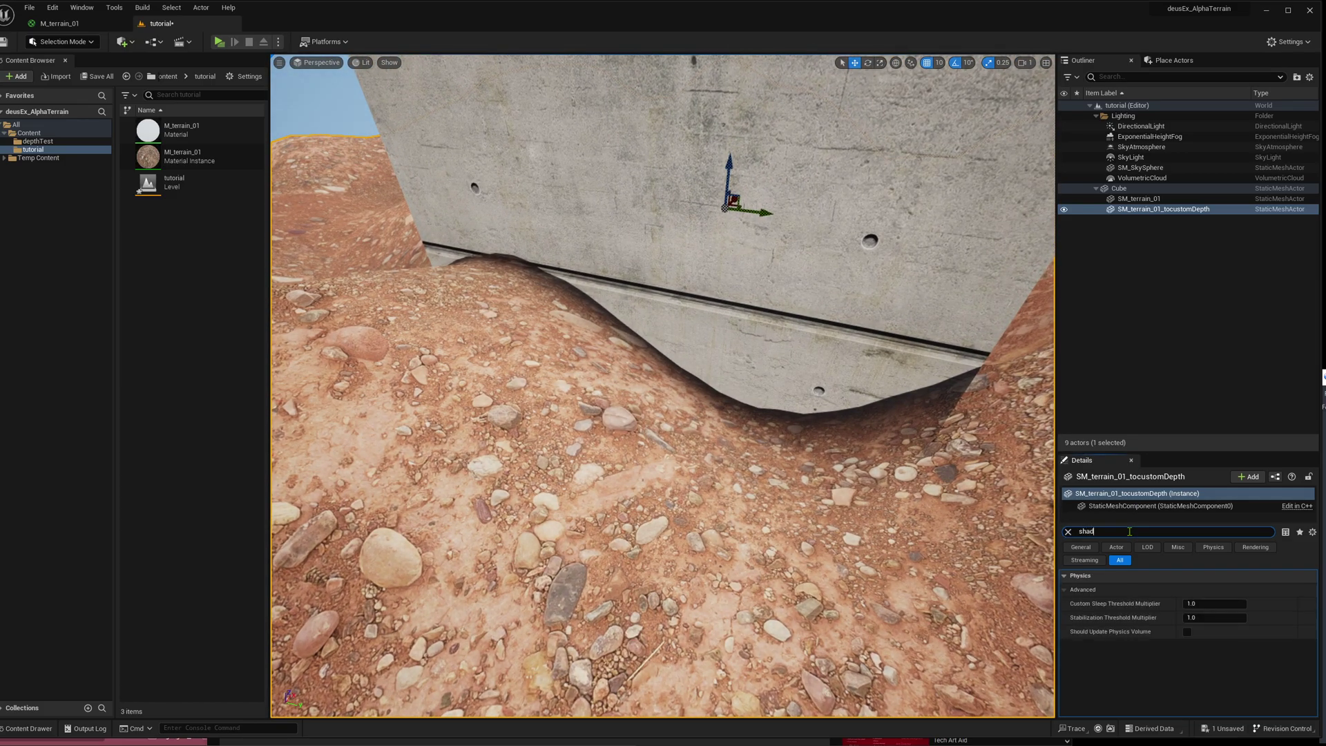
left_click(1187, 618)
right_click_drag(859, 337, 863, 356)
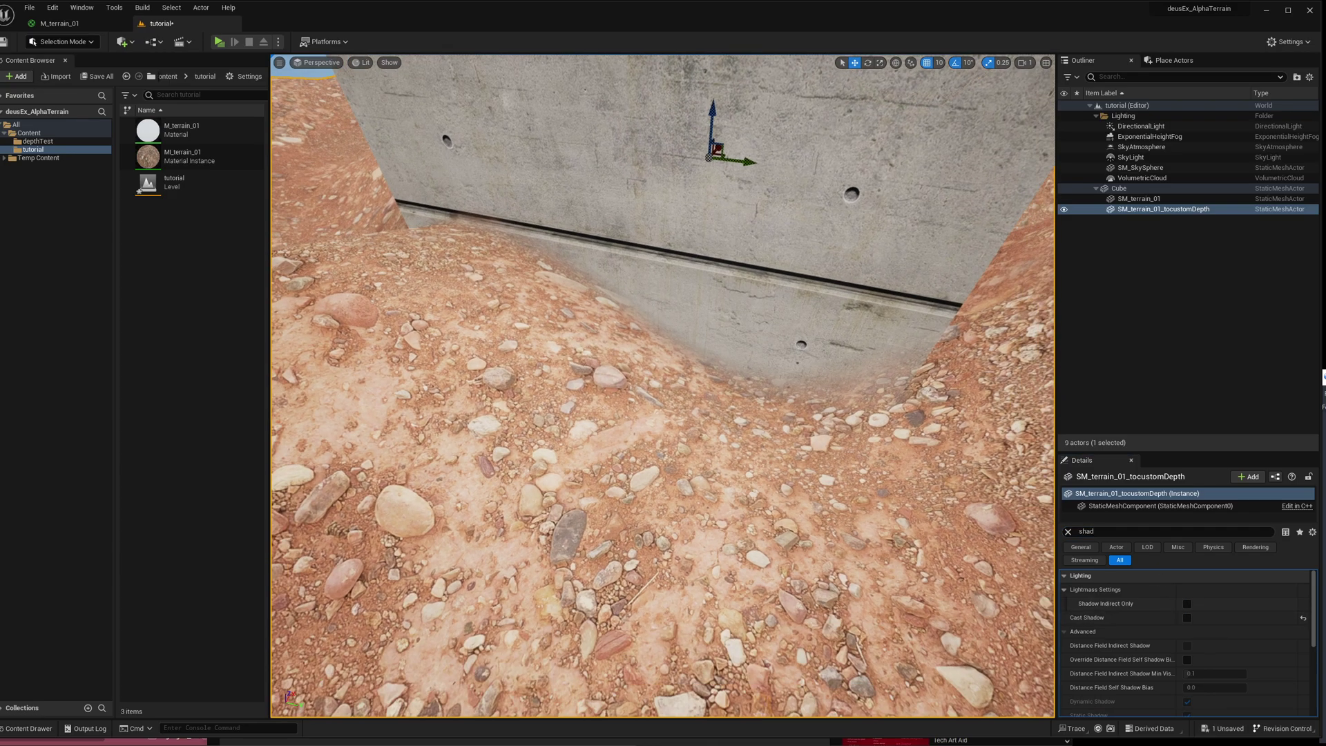
Step: Frame the duplicate terrain and show the Scene Depth buffer in the viewport
key("f")
mouse_move(428, 215)
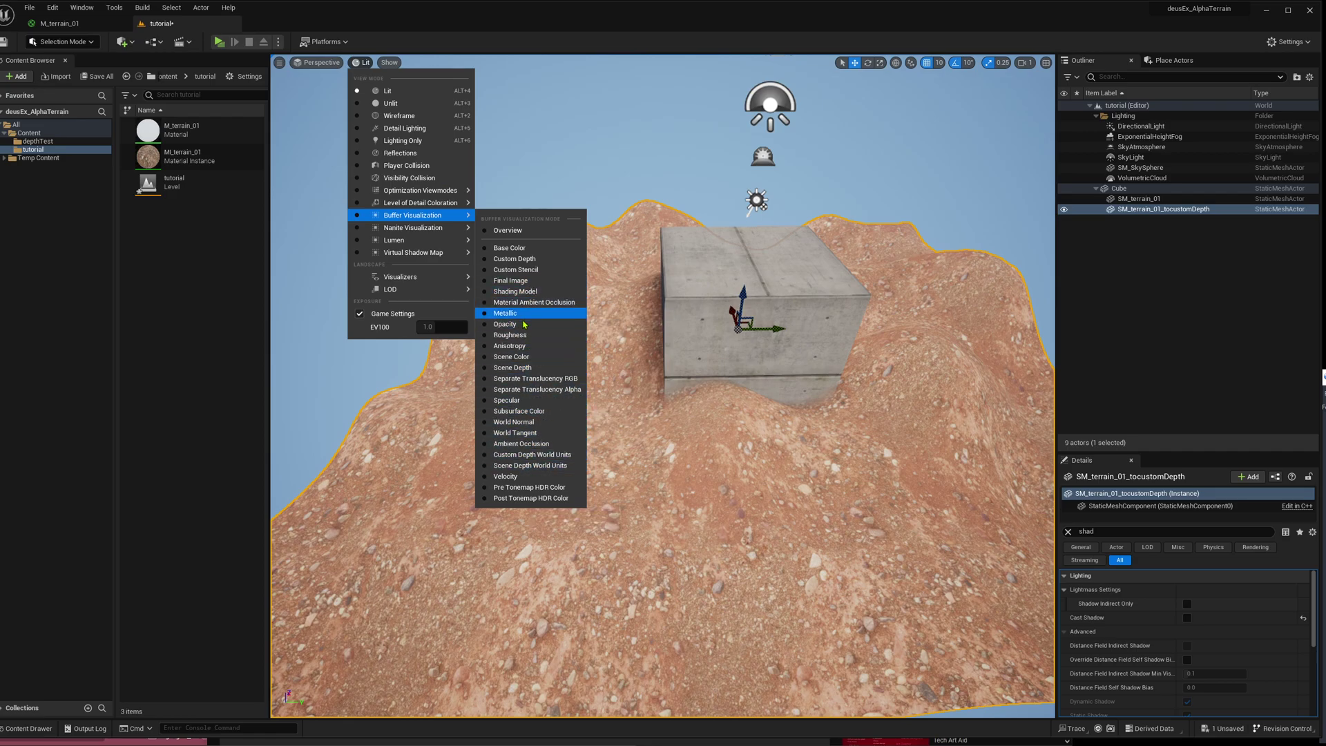
left_click(580, 368)
mouse_move(725, 423)
right_mouse_down()
mouse_move(735, 428)
mouse_move(725, 423)
right_mouse_up()
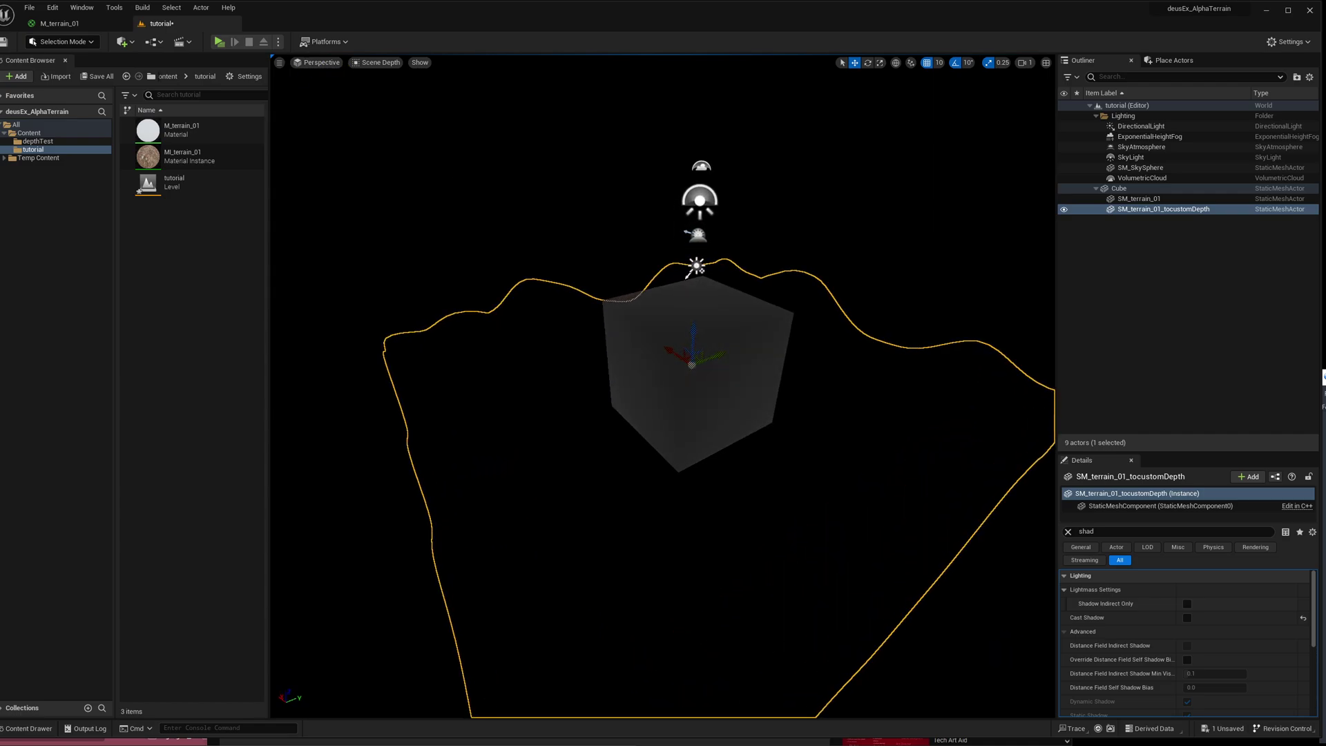
left_click(344, 78)
Step: Switch the viewport's buffer visualization to Custom Depth to compare it with Scene Depth
left_click(362, 63)
mouse_move(432, 216)
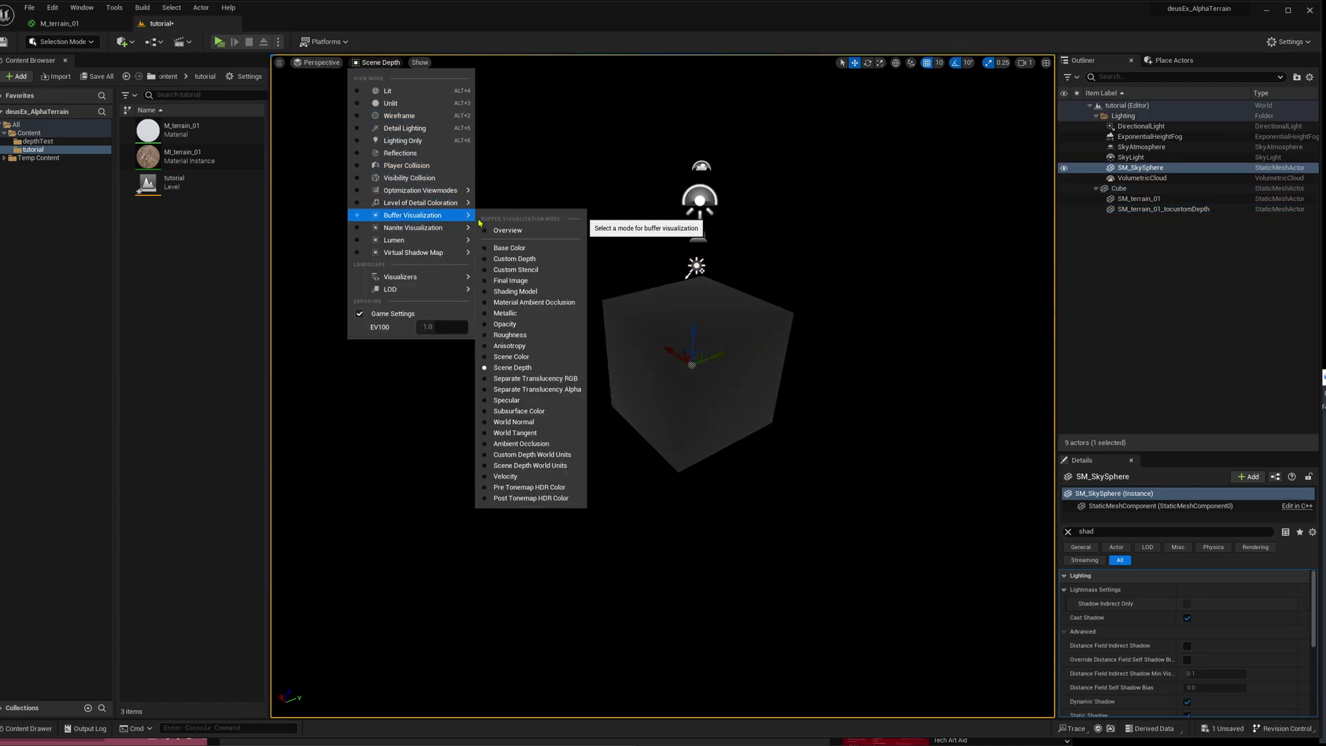
left_click(515, 258)
right_click_drag(783, 410, 783, 407)
Step: Return the viewport to Lit shading and examine where the terrain blends with the concrete cube
left_click(382, 62)
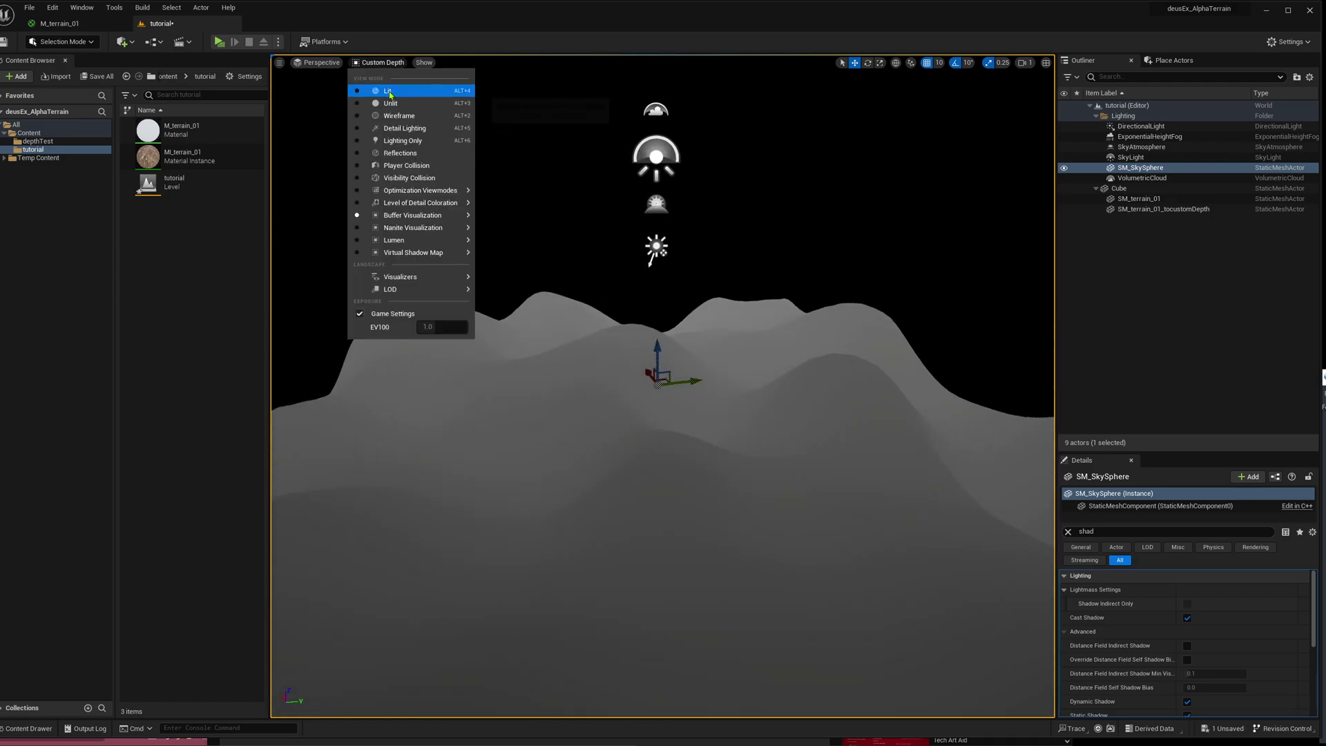
left_click(373, 89)
right_click_drag(629, 323, 677, 325)
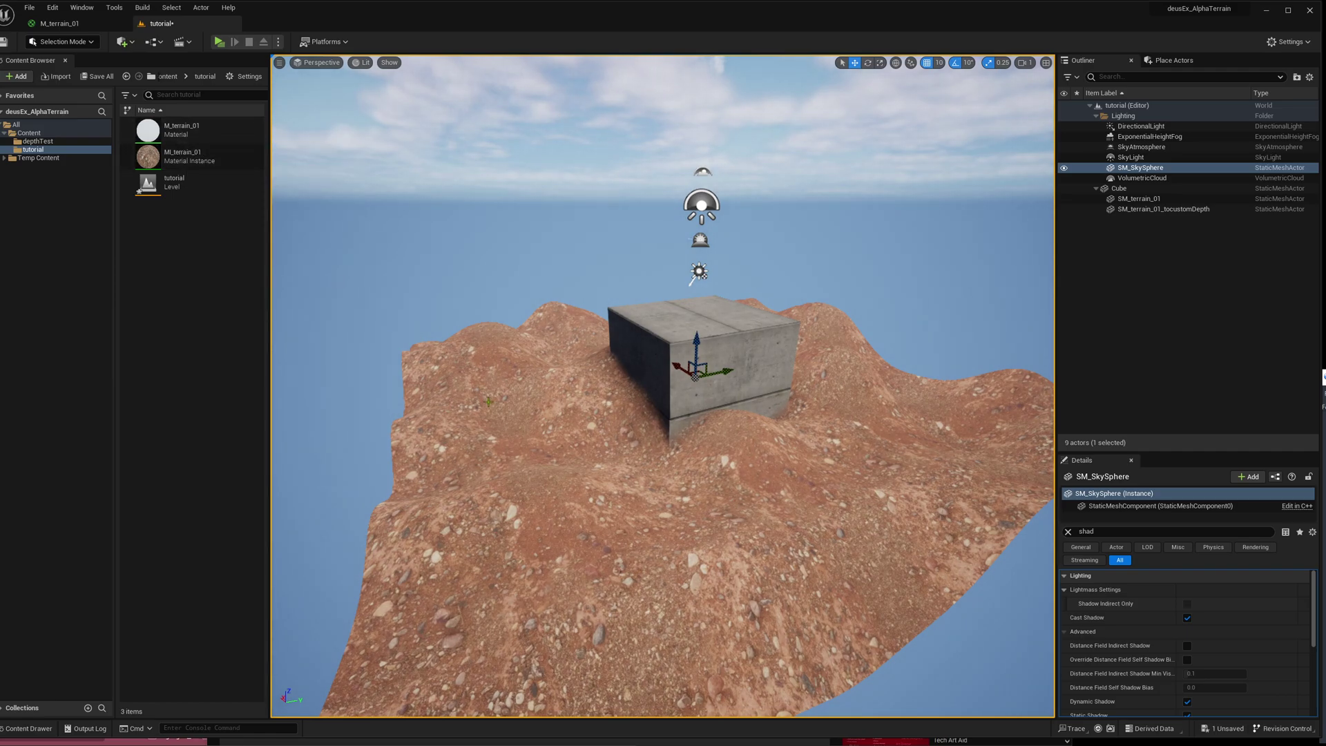
mouse_move(528, 555)
right_mouse_down()
mouse_move(532, 587)
mouse_move(521, 546)
mouse_move(527, 554)
right_mouse_up()
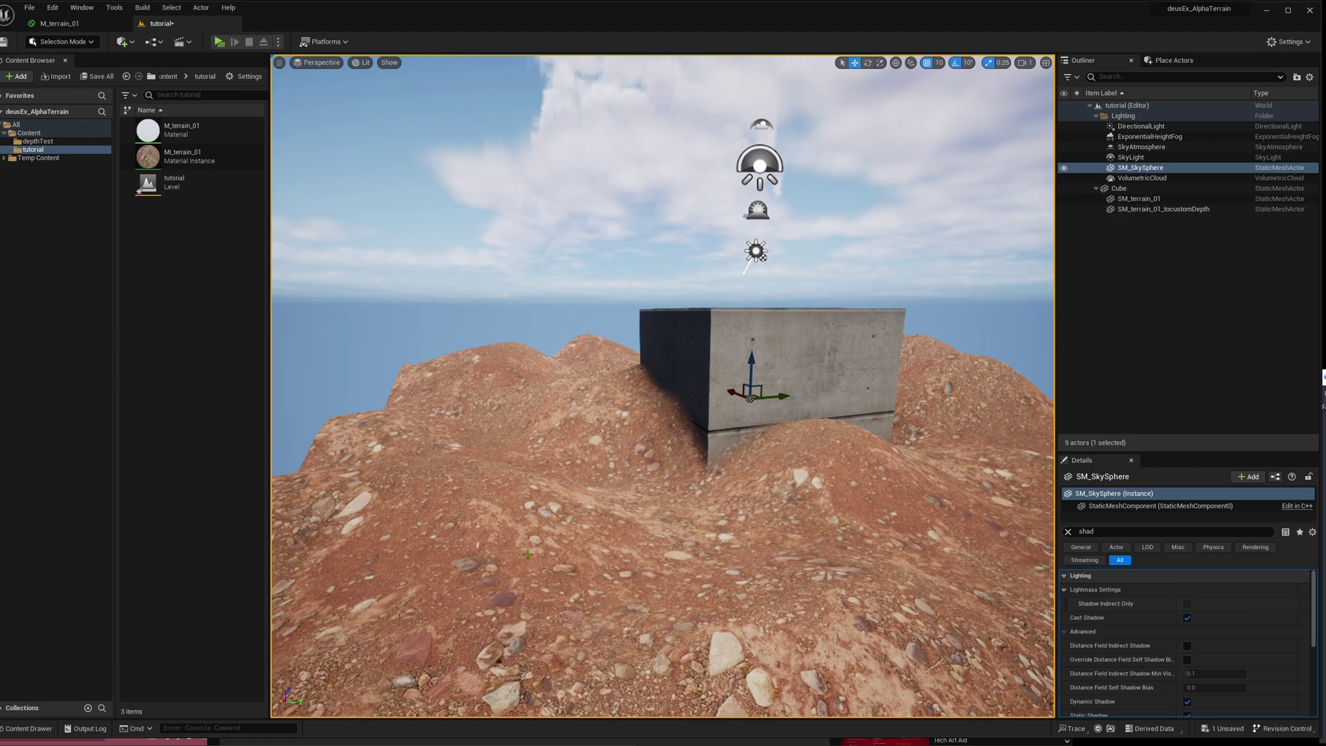
right_click_drag(594, 497, 614, 424)
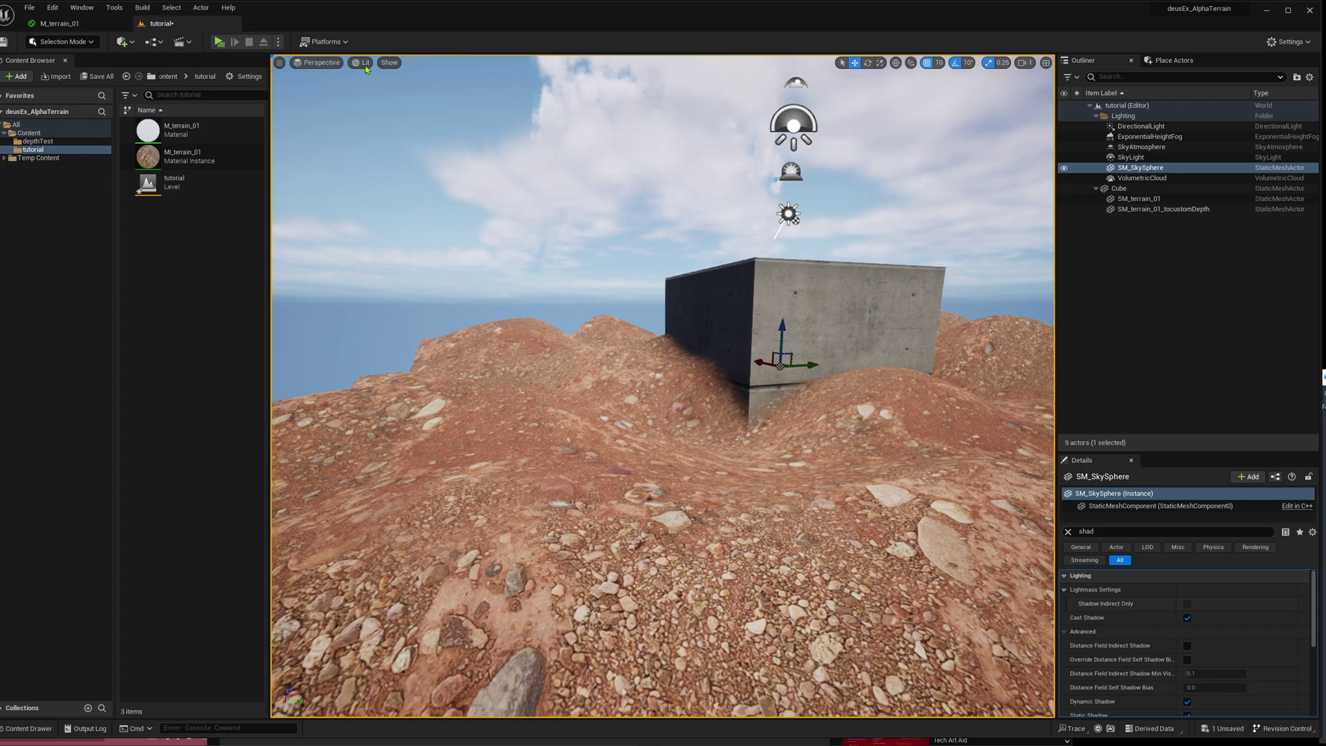
Step: Examine the terrain hills in the Custom Depth buffer from a low angle and restore Lit shading
left_click(365, 65)
mouse_move(433, 216)
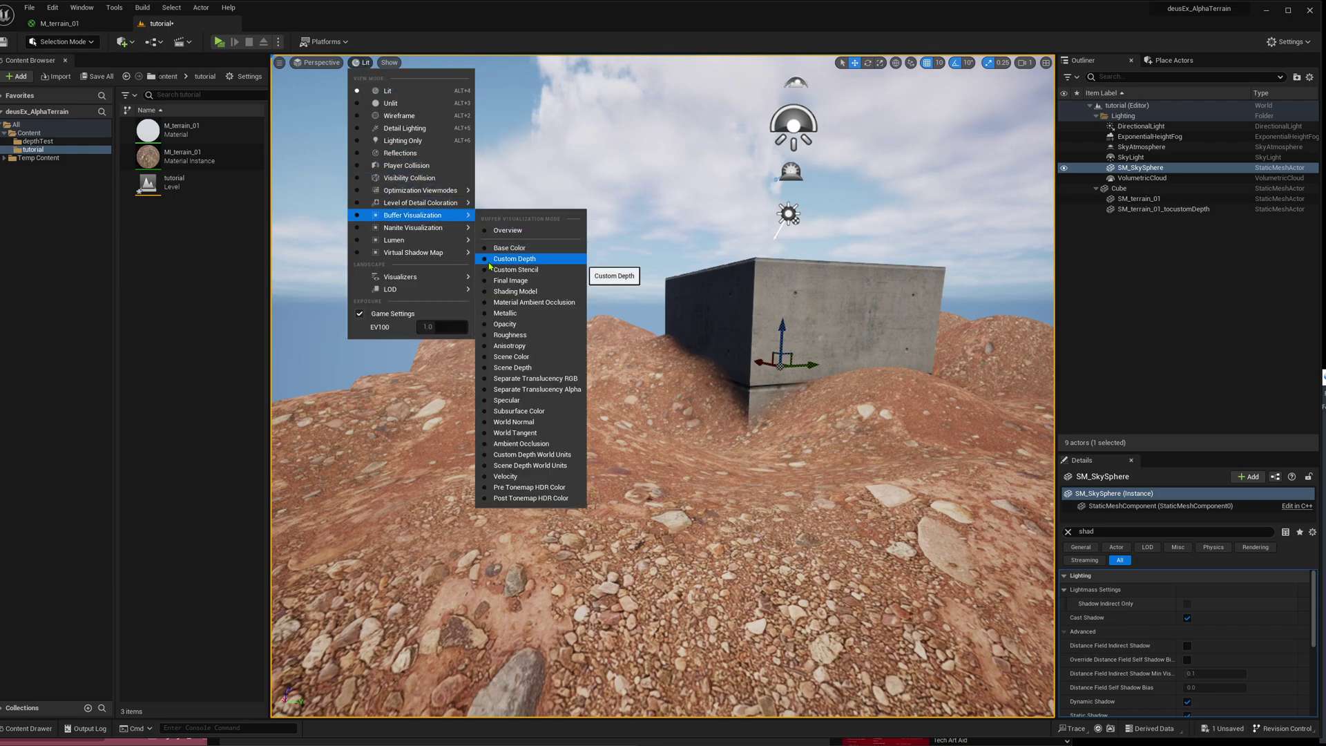
left_click(511, 259)
right_click_drag(669, 378, 609, 392)
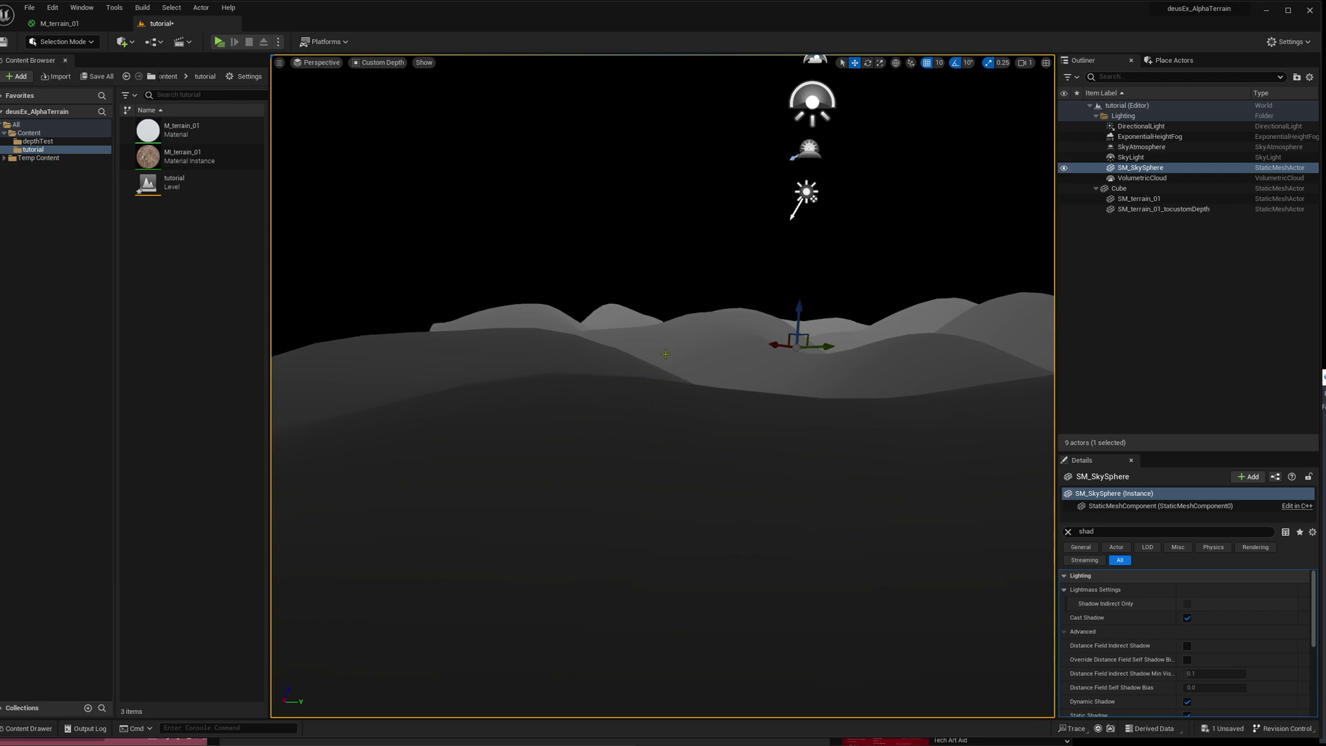
right_click_drag(679, 370, 590, 398)
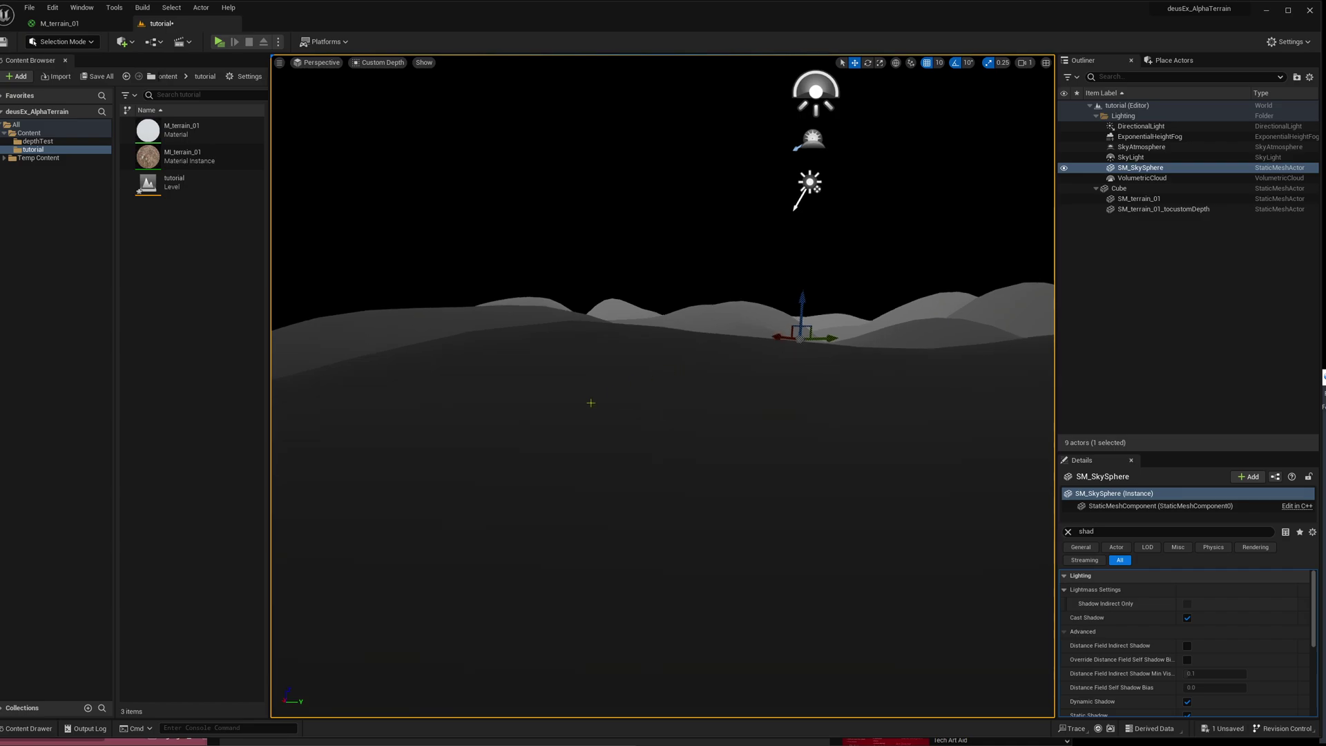
right_click_drag(673, 367, 610, 319)
left_click(360, 62)
left_click(370, 89)
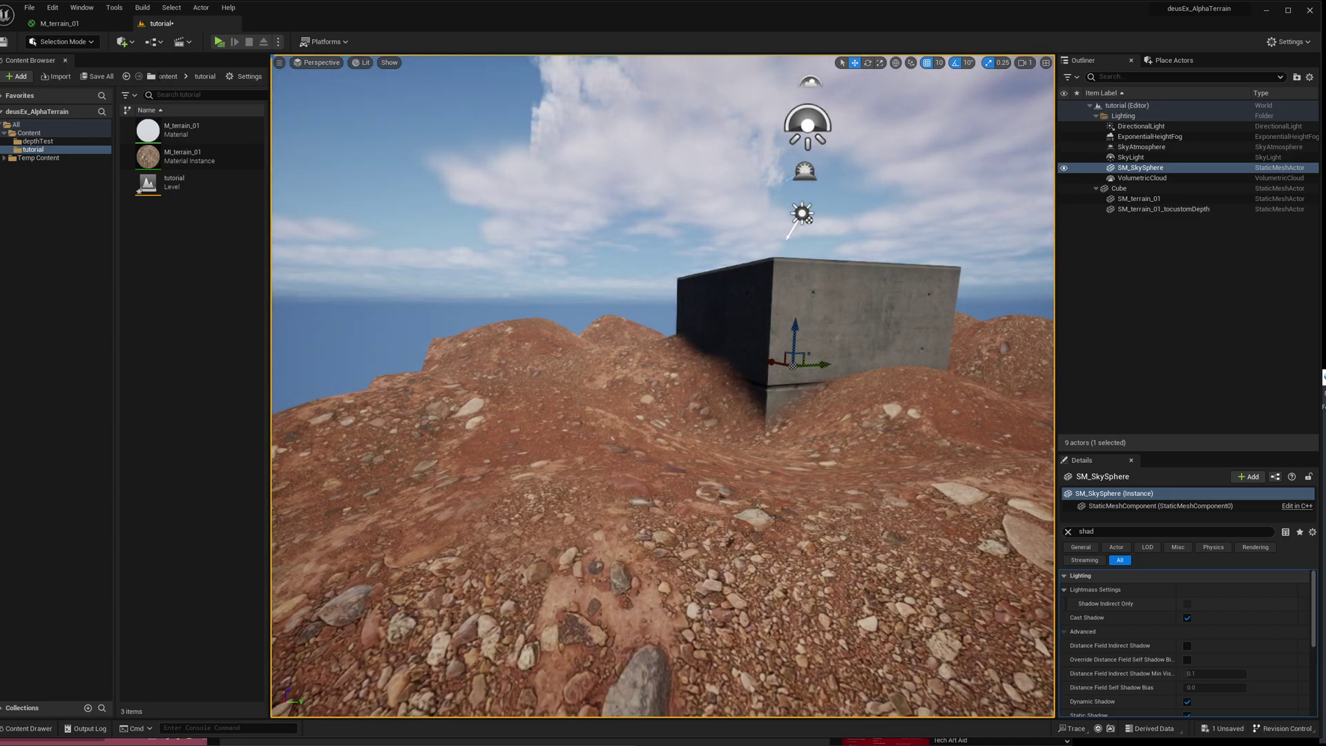
Step: Open the M_terrain_01 material and highlight its Low Precision and High Precision node groups one after the other
left_click(190, 138)
double_click(190, 141)
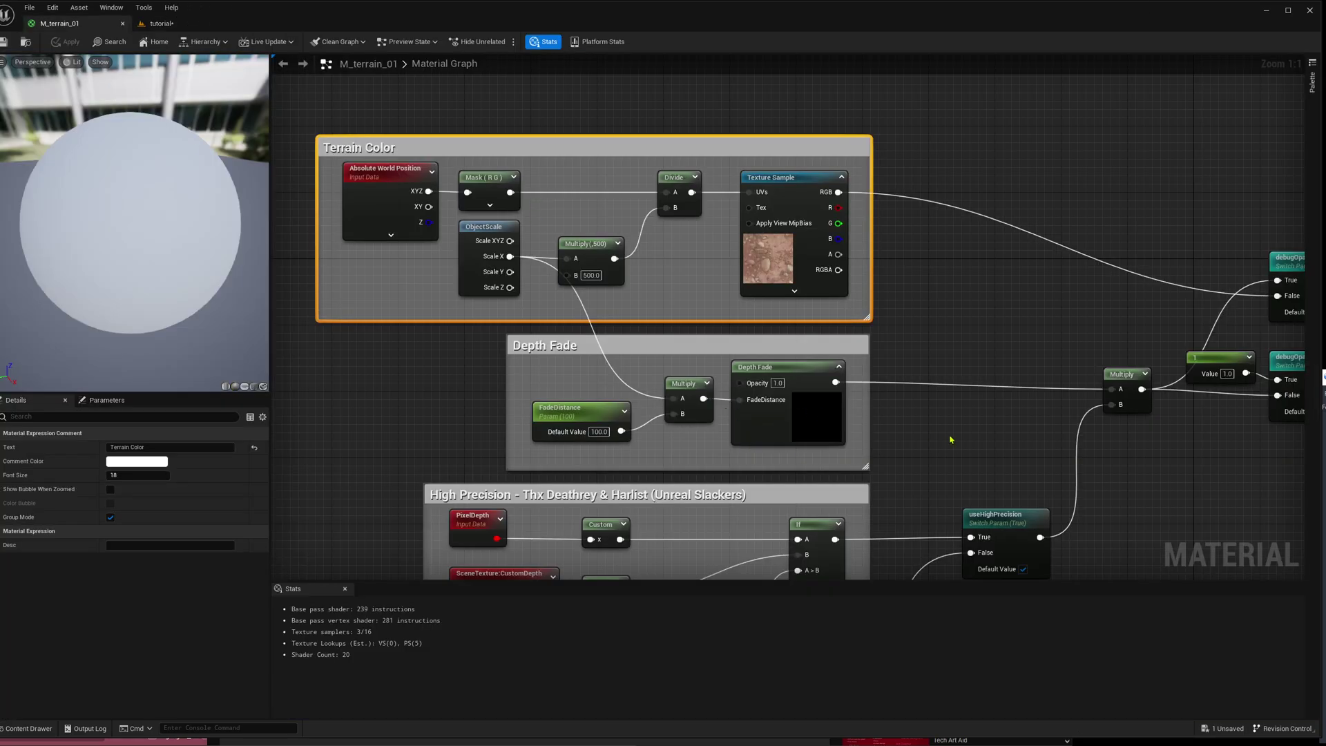
scroll(950, 439, "down", 6)
left_click_drag(535, 433, 997, 318)
scroll(948, 285, "up", 2)
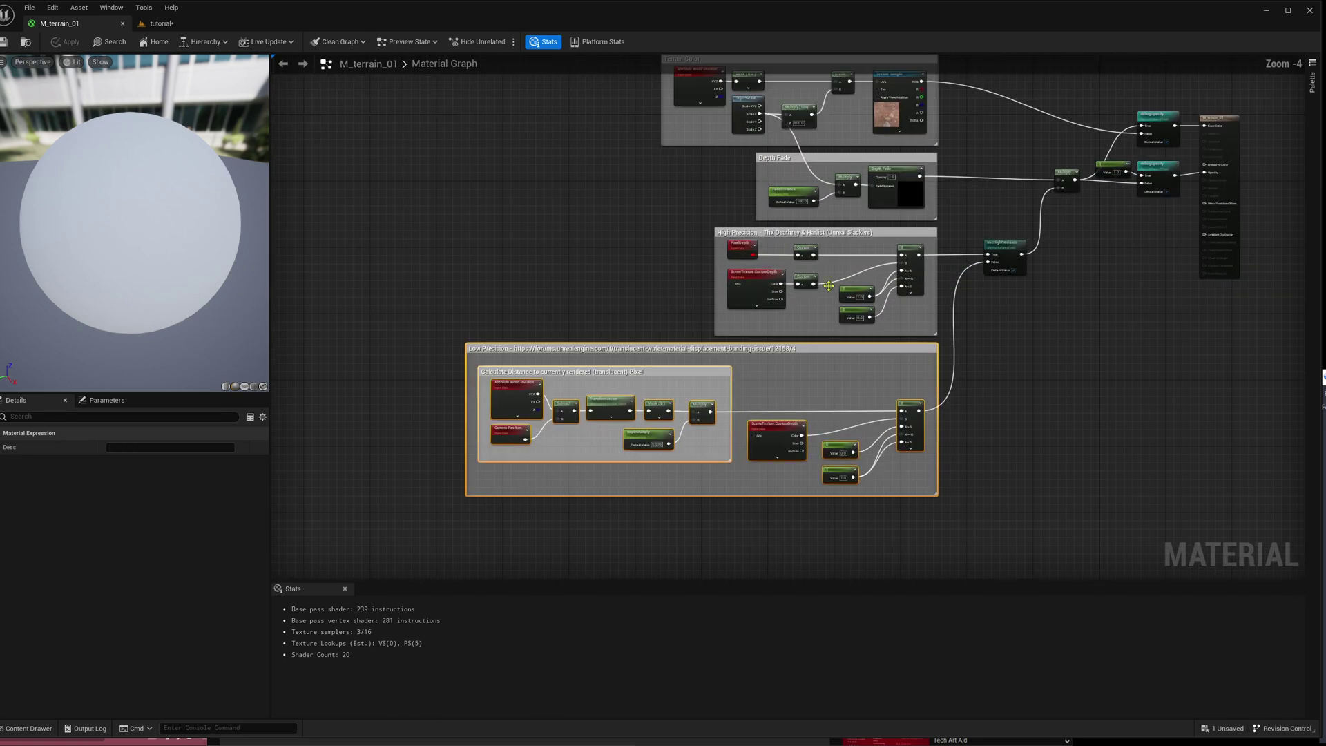
left_click_drag(679, 232, 941, 329)
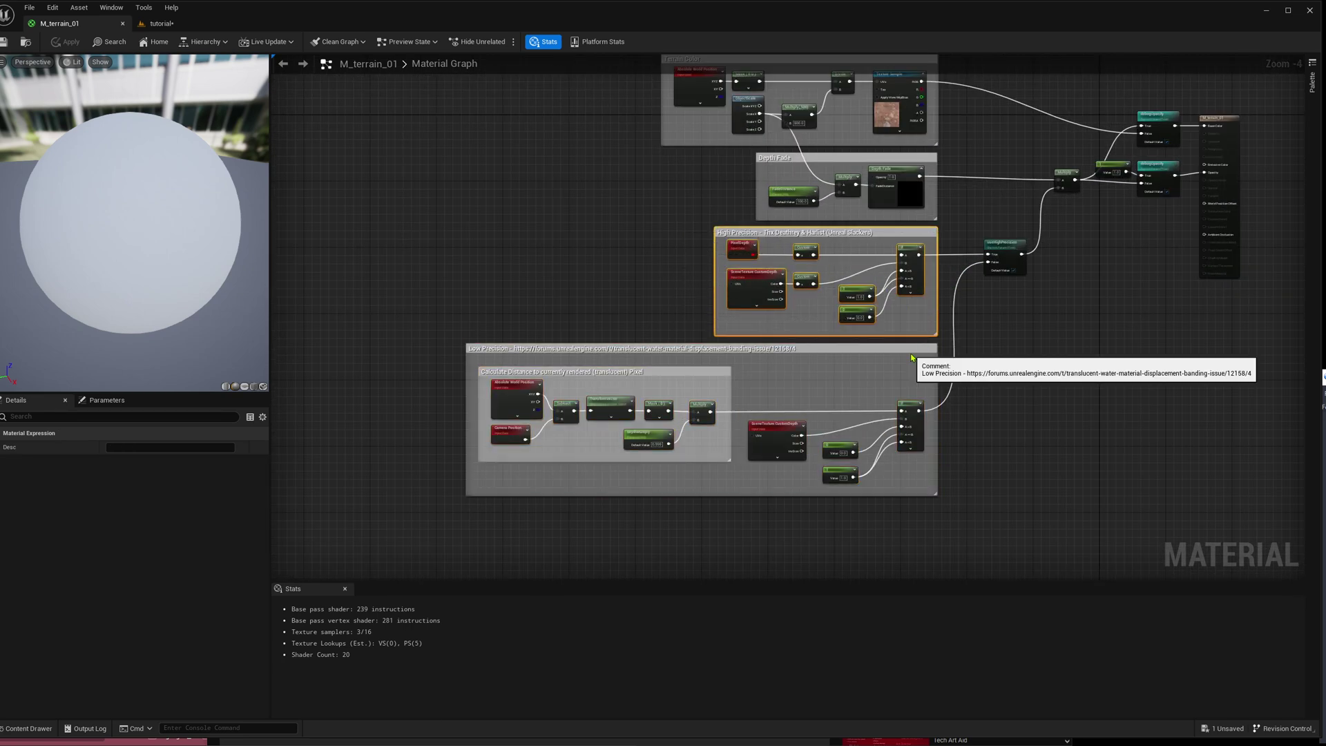
left_click(566, 328)
Step: Compare the Low Precision nodes with the browser's Translucent Water Material - Displacement Banding Issue forum thread and return to Unreal Editor
scroll(566, 329, "up", 4)
right_click_drag(682, 348, 629, 236)
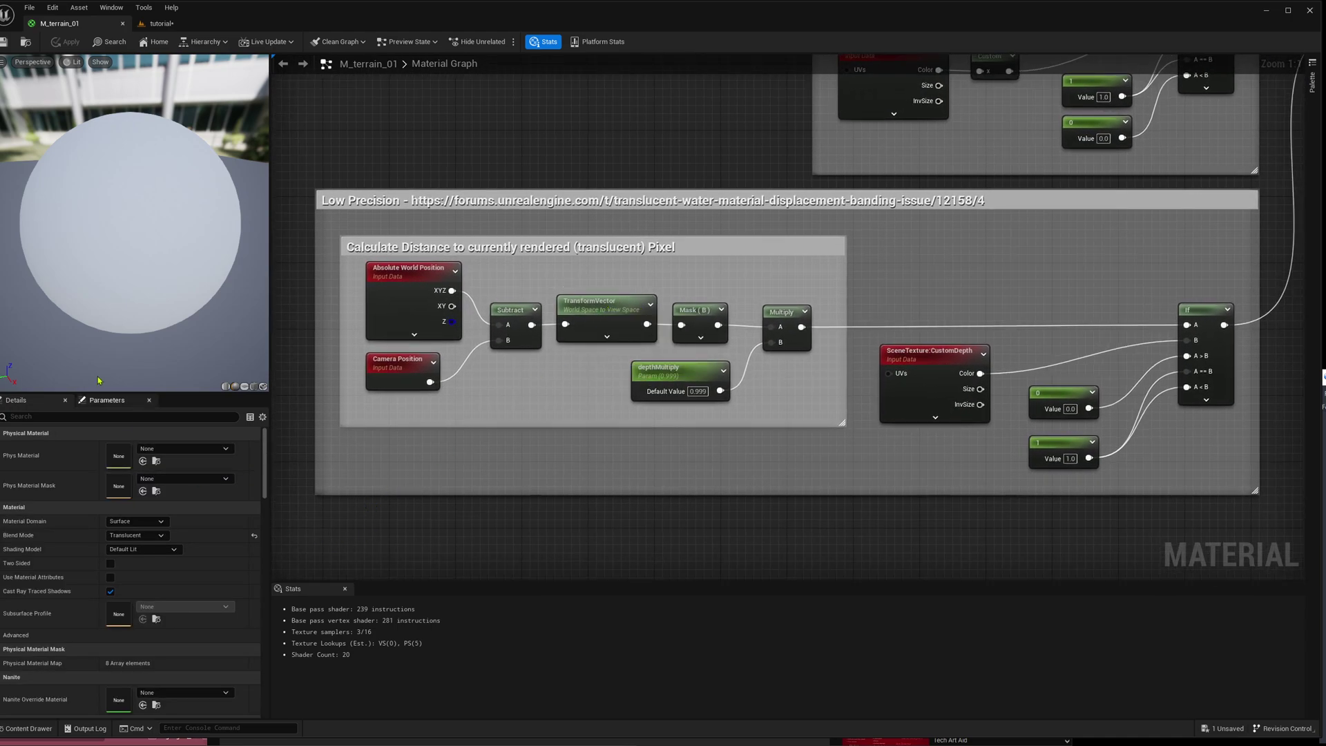
key("alt+Tab")
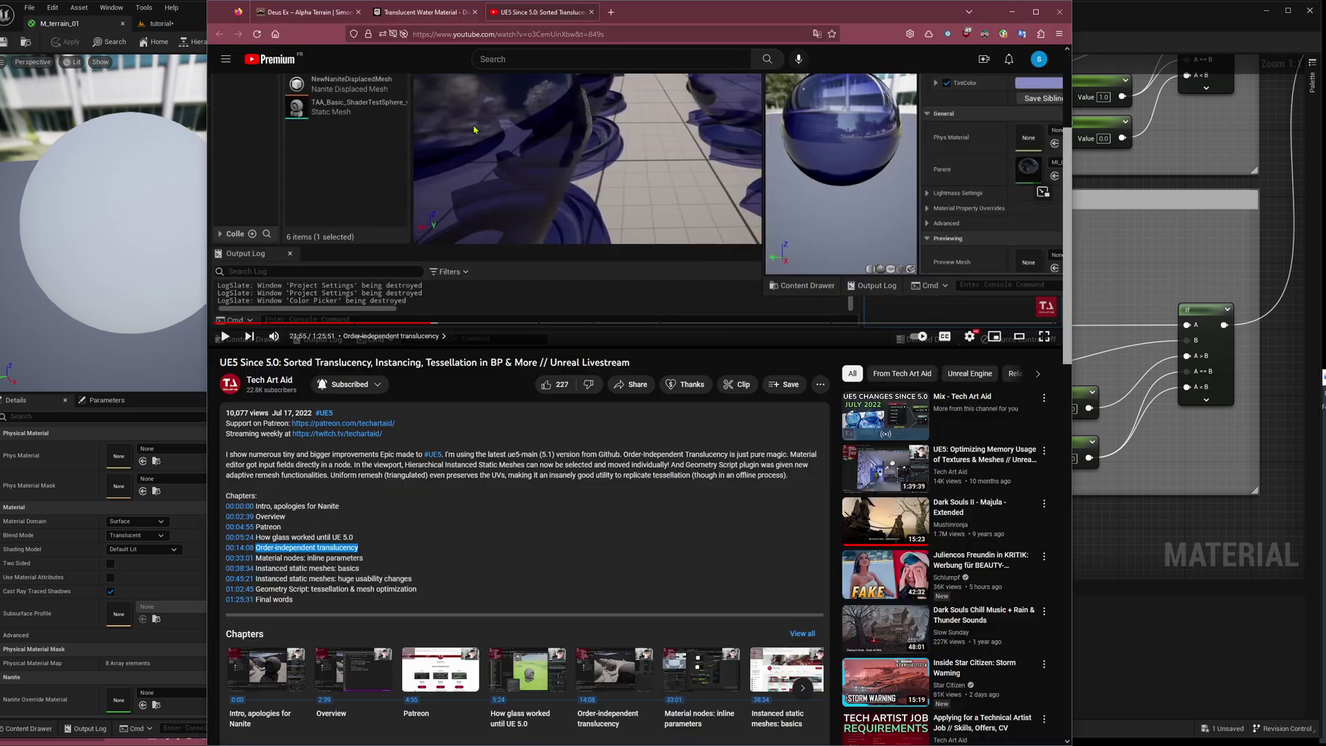
left_click(434, 12)
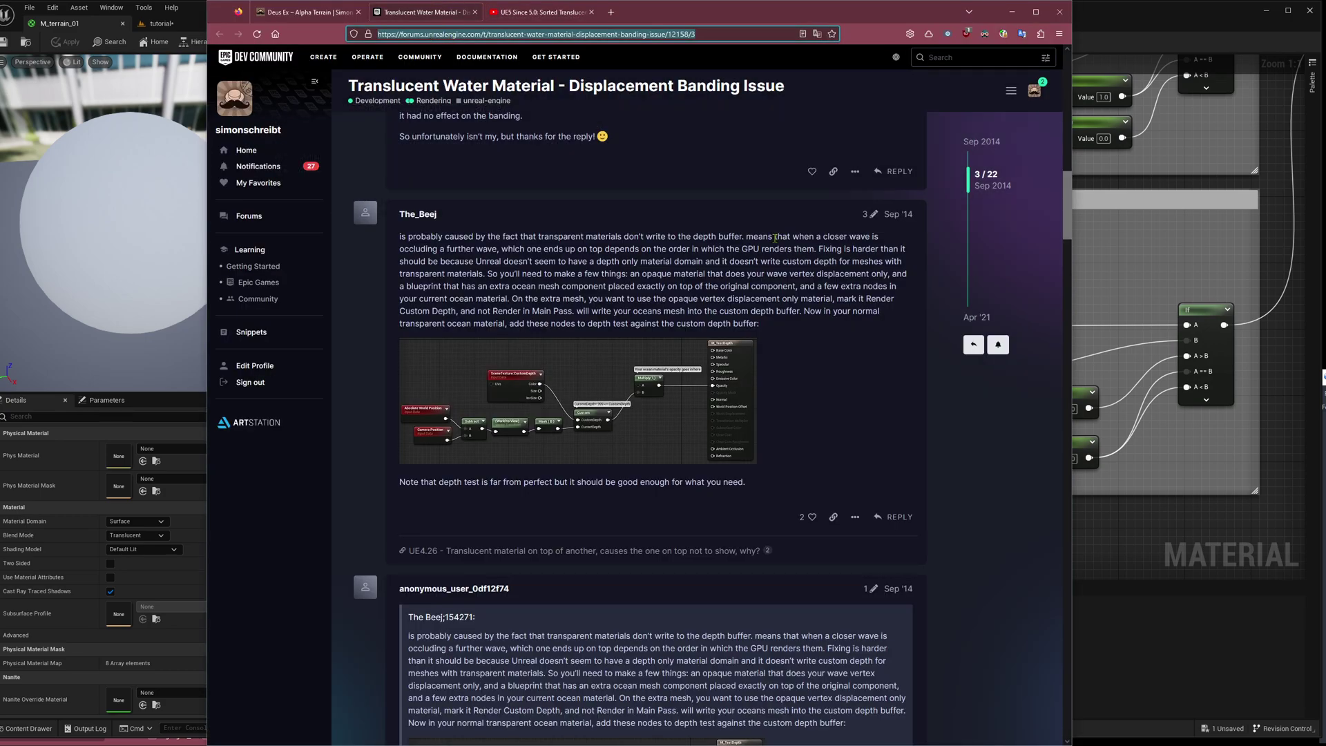
left_click(1105, 27)
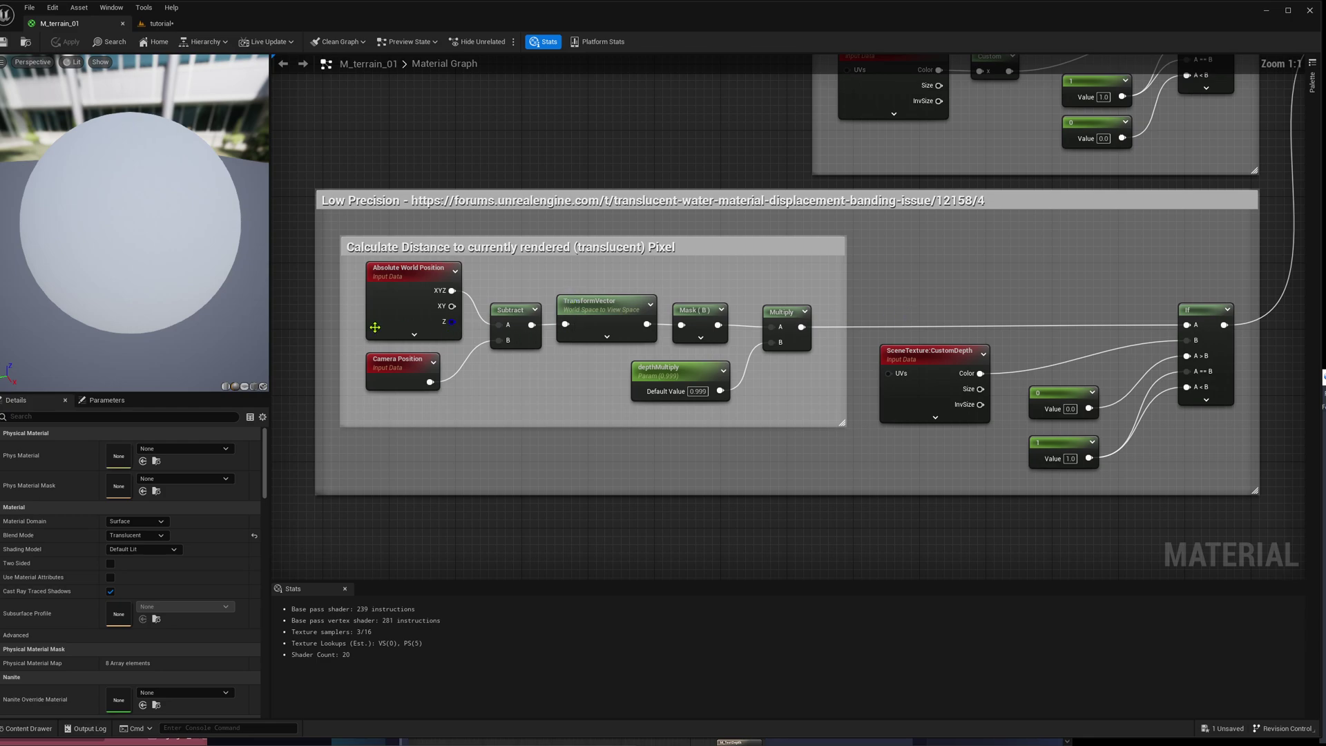
Step: Add a PixelDepth node to the Low Precision group and connect it to the Multiply node's A input in place of the Mask
left_click_drag(353, 298, 505, 372)
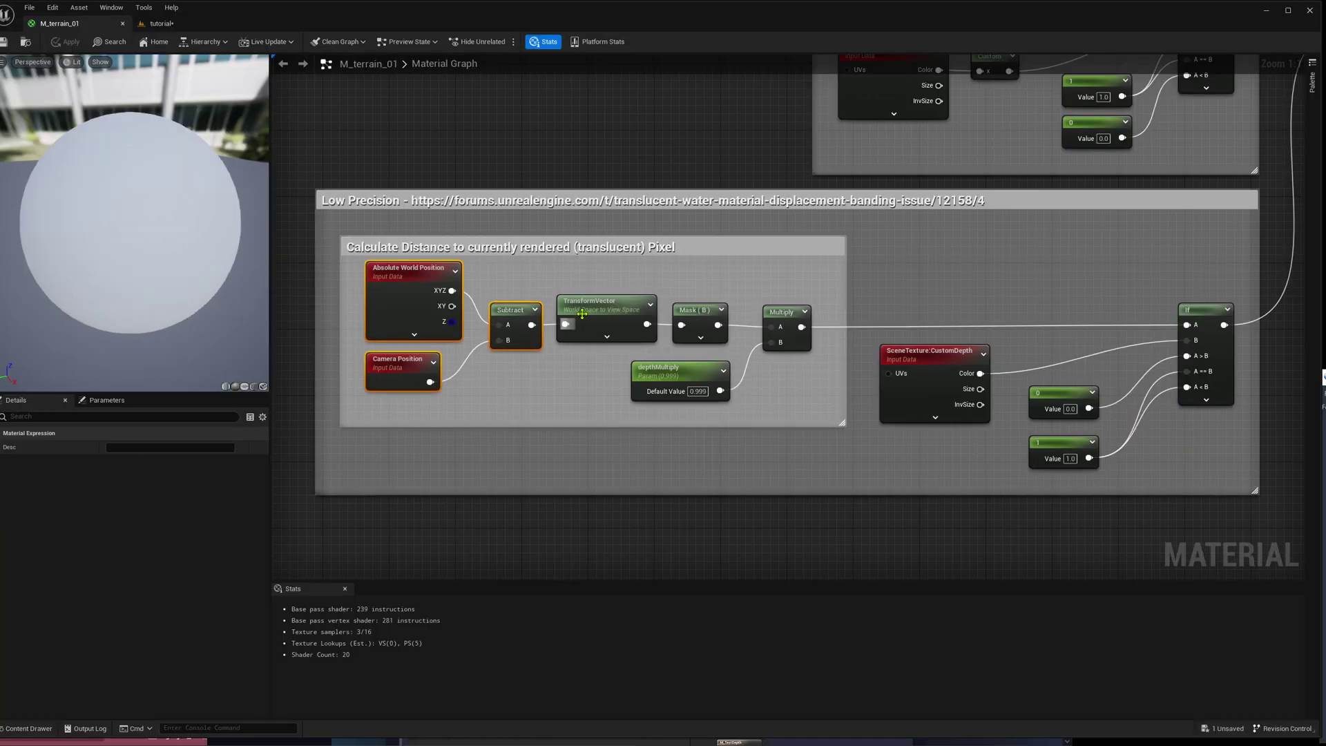
right_click(723, 275)
type("pixel")
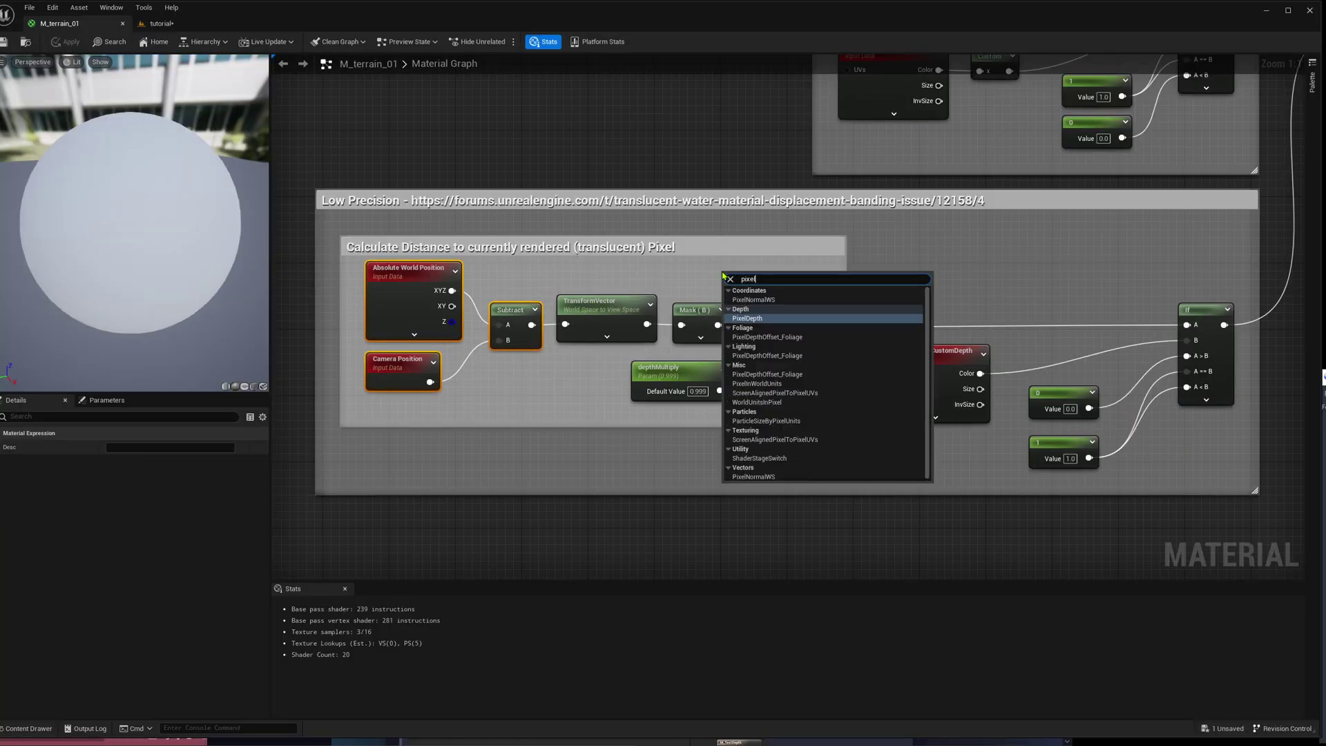
key("Escape")
key("Escape")
key("ctrl+v")
left_click_drag(759, 288, 772, 327)
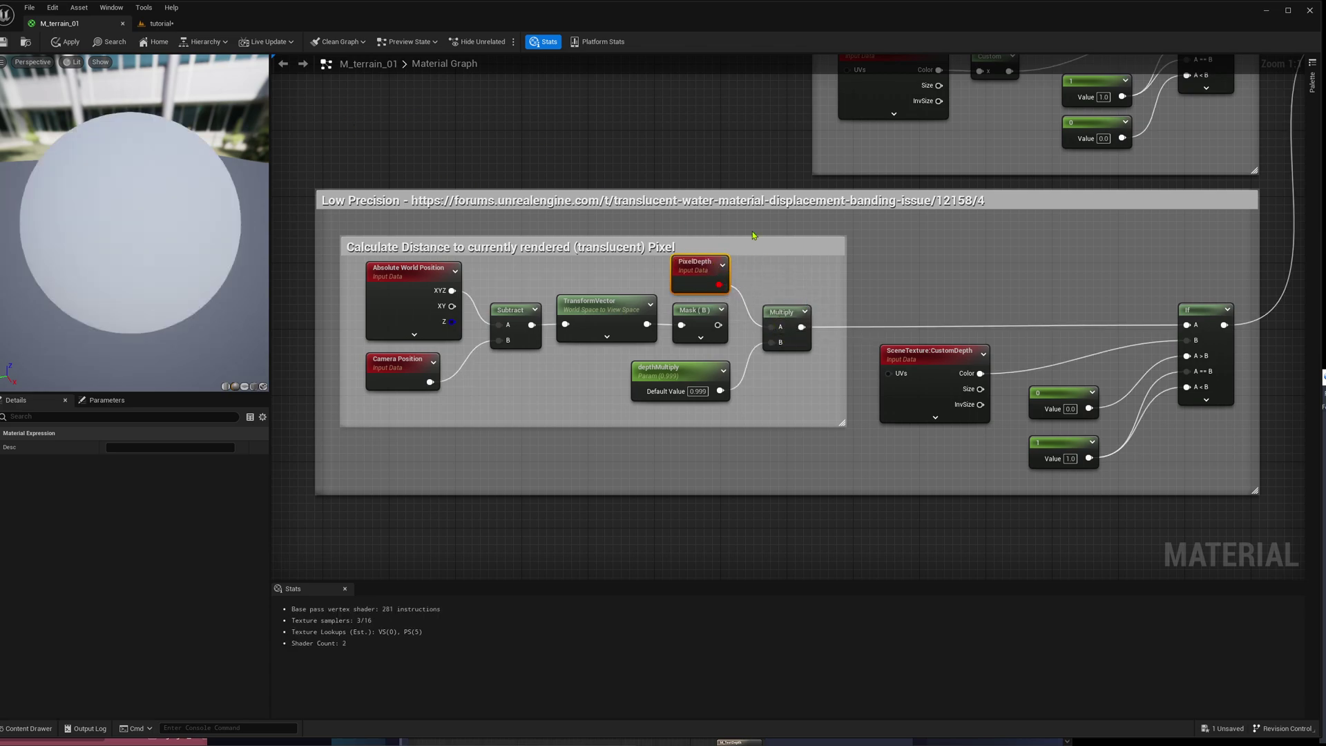
Step: Connect the PixelDepth node directly to the Low Precision If node's A input, bypassing Multiply, and apply the material
left_click_drag(721, 285, 1188, 325)
right_click_drag(1189, 325, 1012, 301)
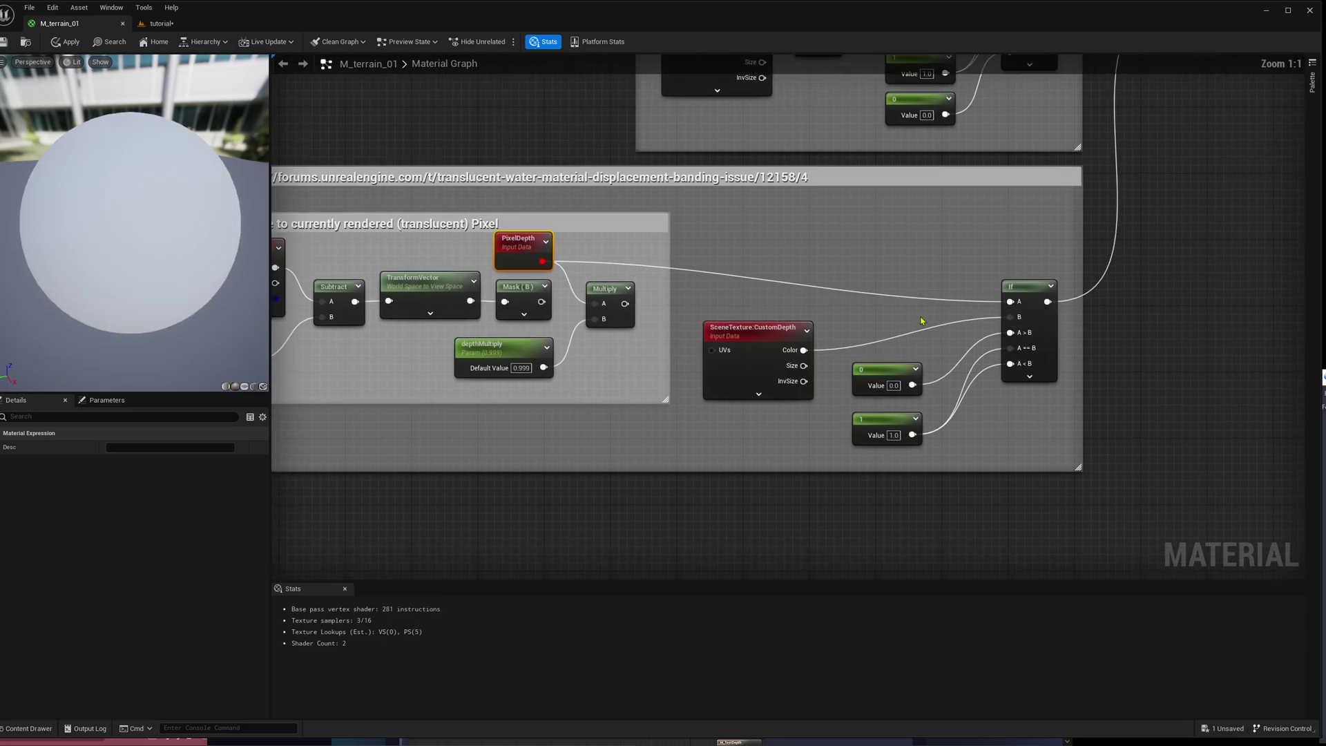
left_click(801, 328)
left_click(525, 250)
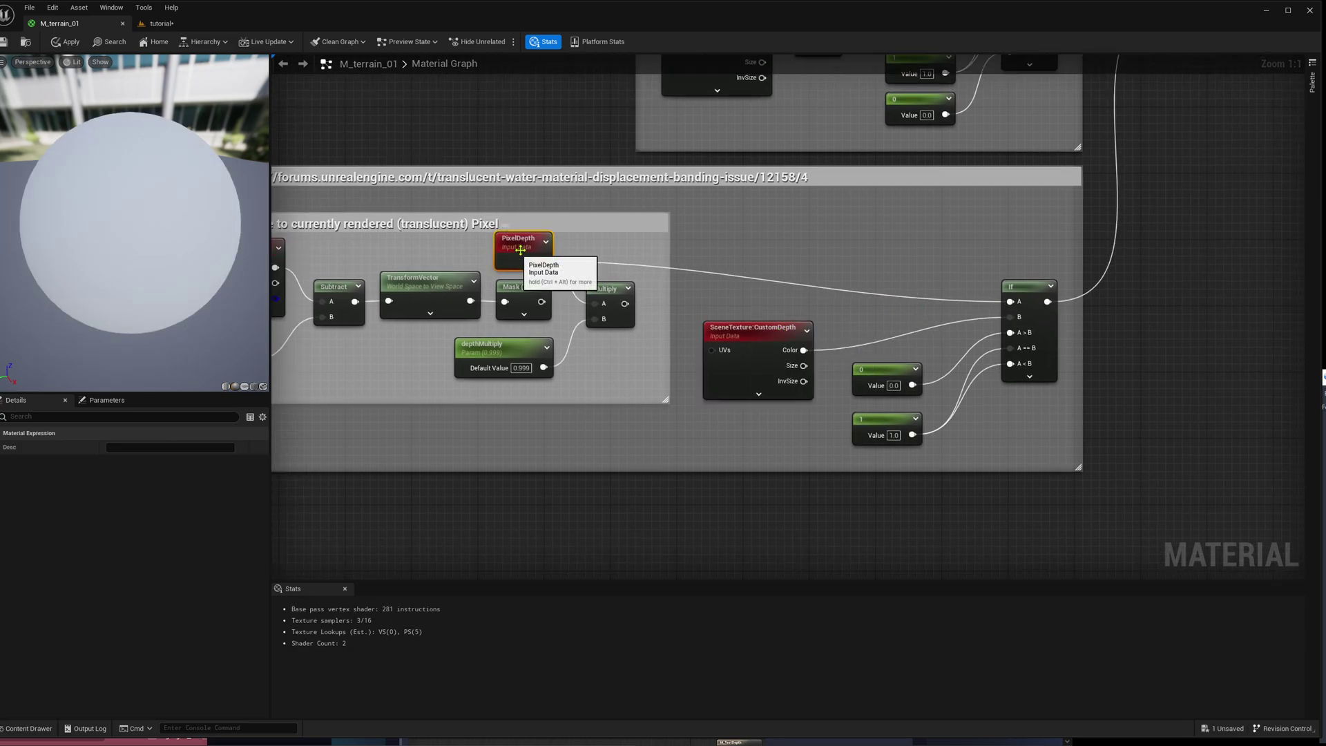
left_click(767, 339)
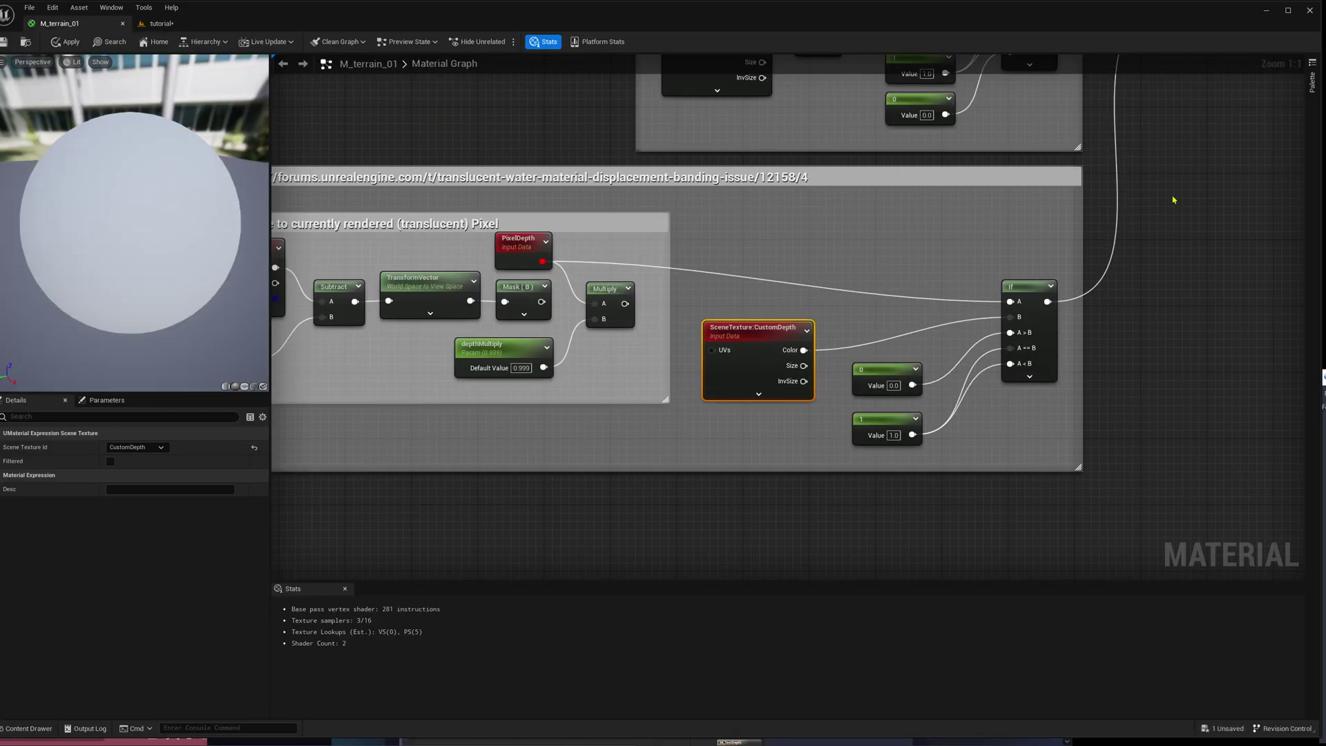
right_click_drag(1172, 198, 1166, 213)
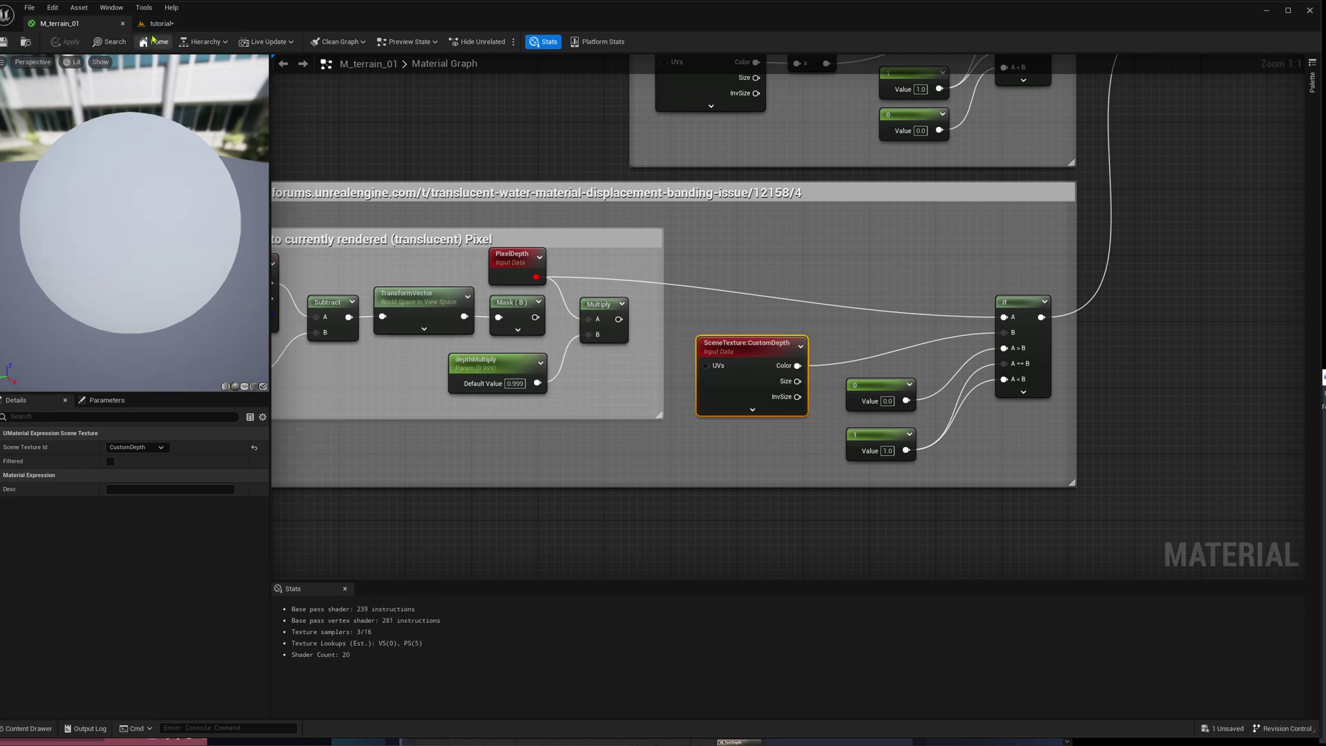
Step: Open the MI_terrain_01 material instance, enable debugOpacity and inspect the terrain hills near the cube from a low angle
left_click(26, 43)
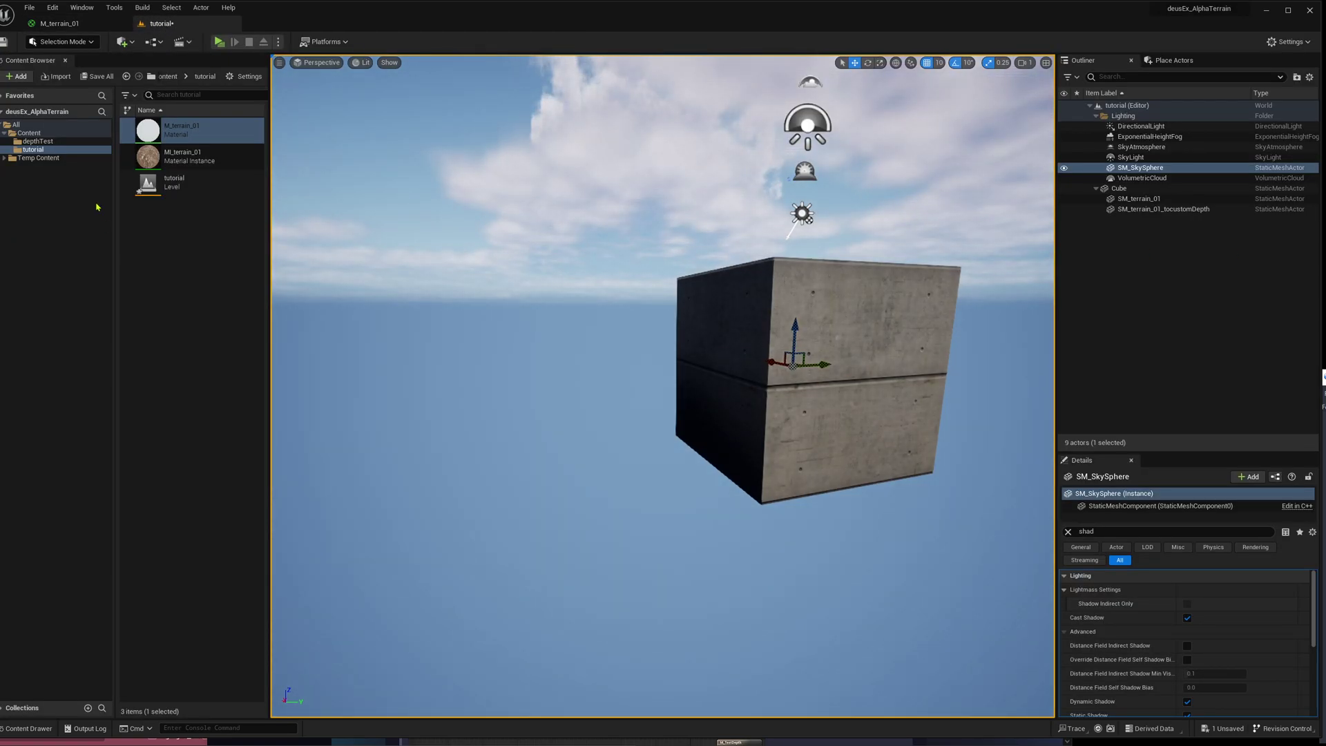
double_click(181, 156)
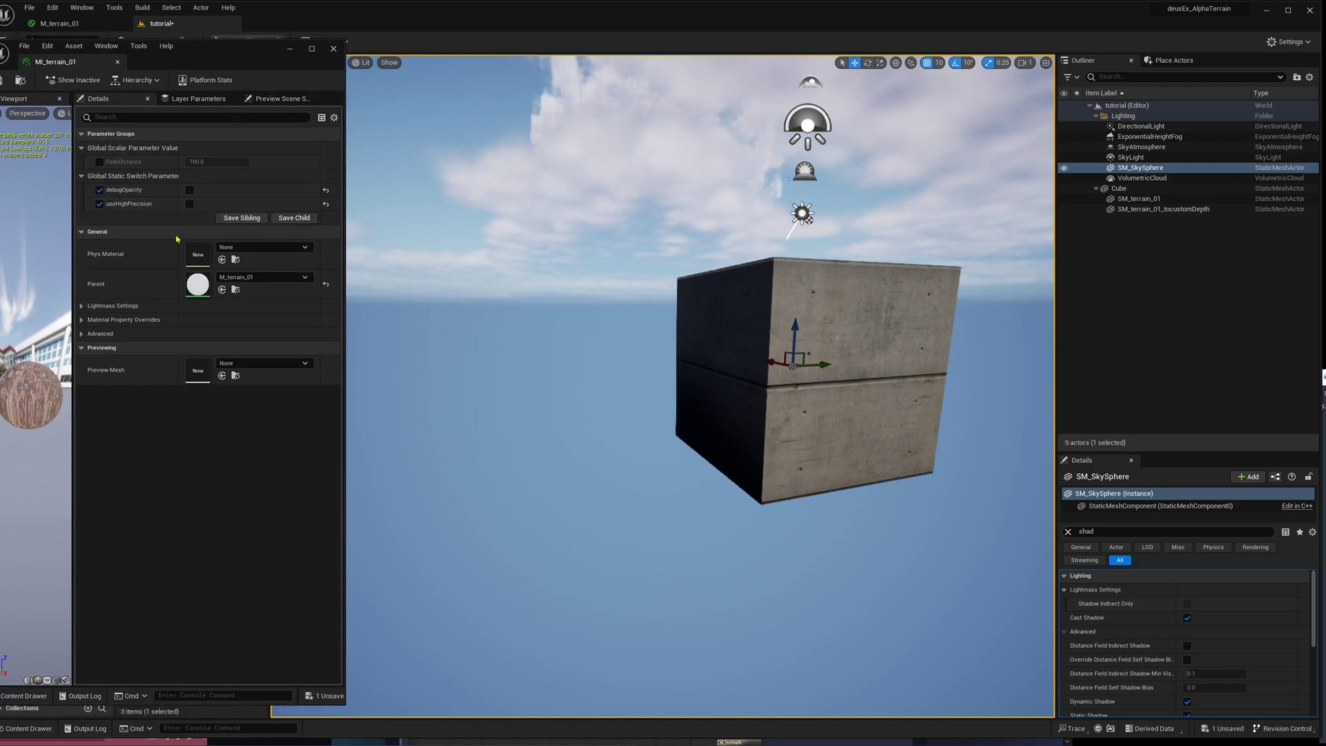
left_click(189, 190)
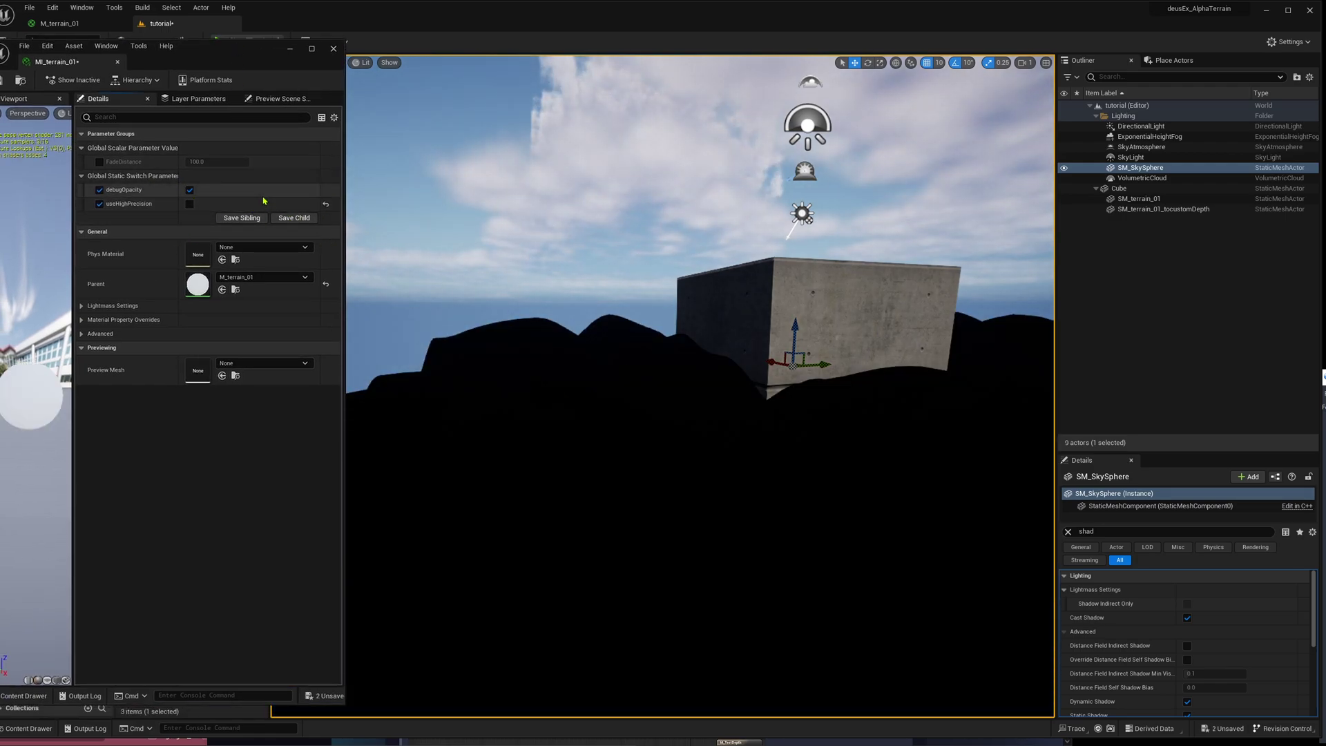
key("s")
mouse_move(747, 496)
right_mouse_down()
mouse_move(795, 497)
mouse_move(739, 501)
mouse_move(773, 483)
mouse_move(765, 500)
right_mouse_up()
key("w")
key("q")
key("e")
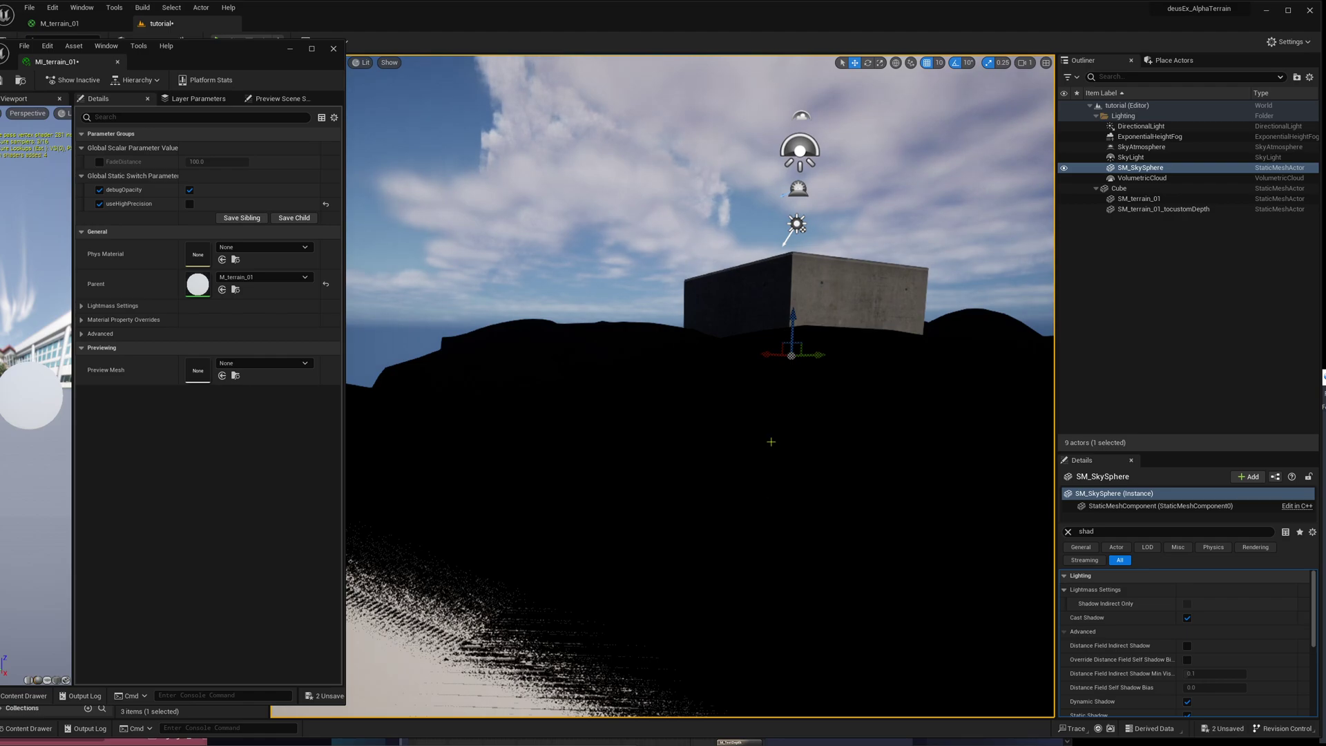
key("q")
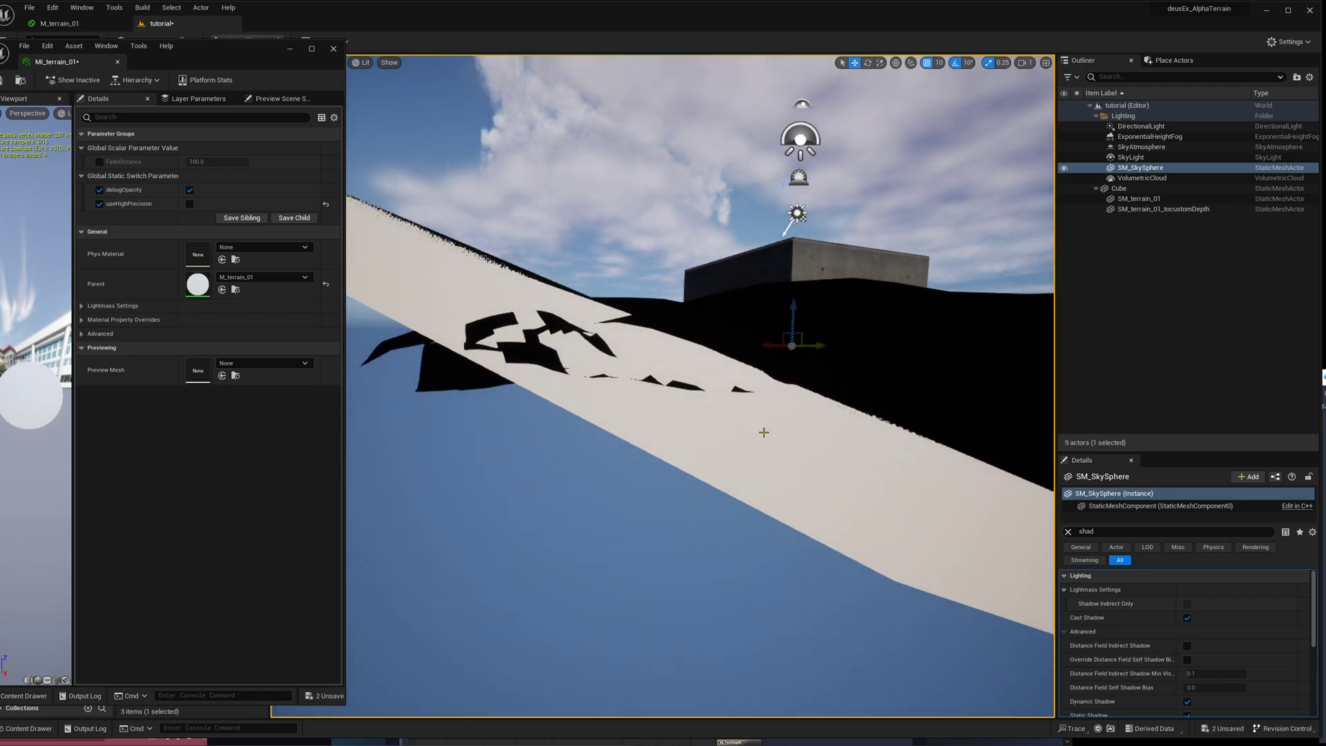
right_click_drag(763, 497, 758, 506)
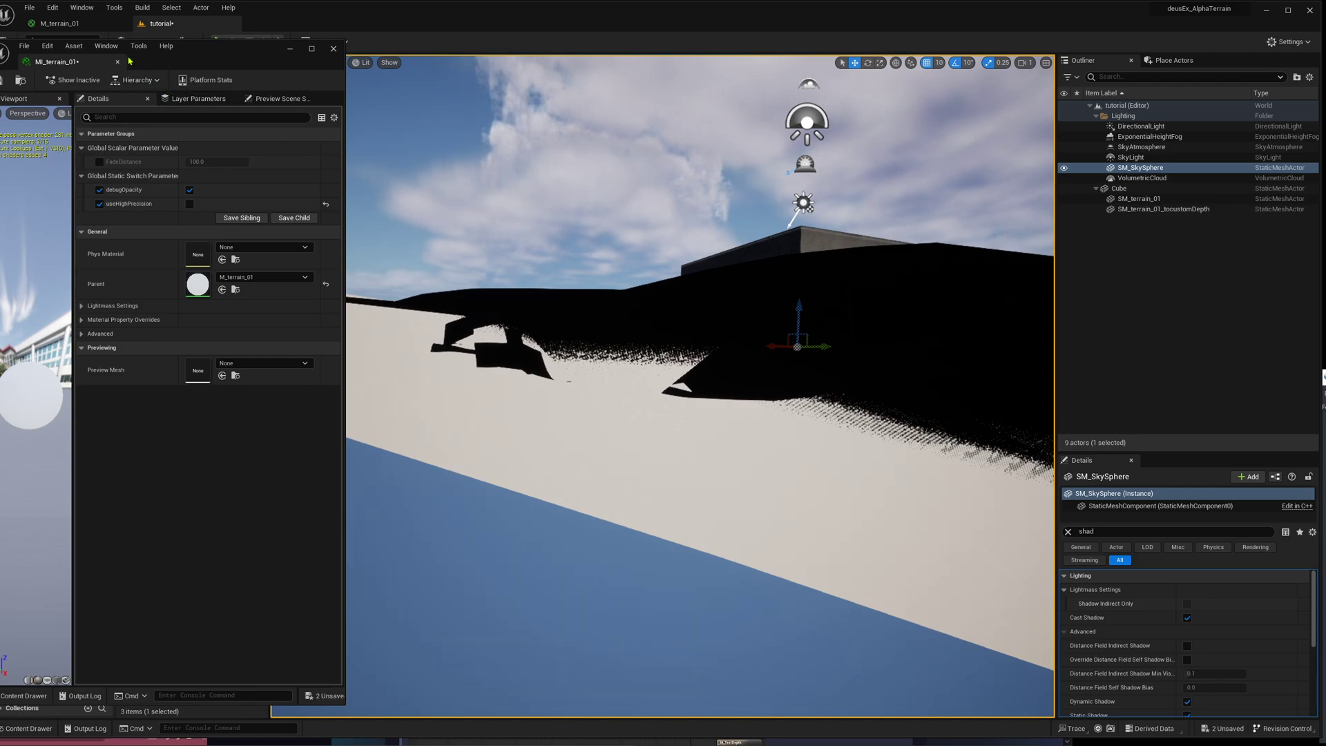
Step: Connect the Multiply output back to the Low Precision If node's A input, save MI_terrain_01 and apply M_terrain_01
left_click(60, 23)
left_click_drag(616, 319, 1003, 317)
right_click_drag(572, 364, 703, 370)
right_click_drag(491, 377, 523, 371)
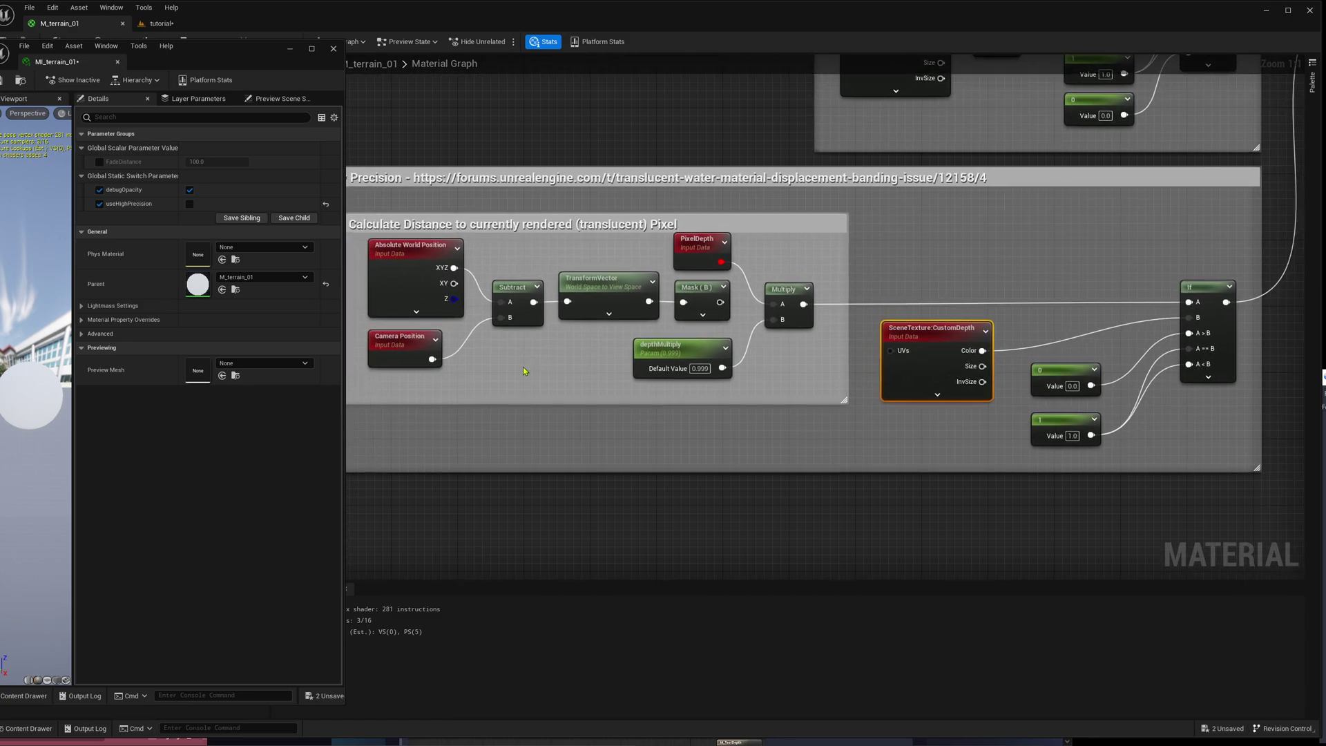
right_click_drag(691, 360, 664, 355)
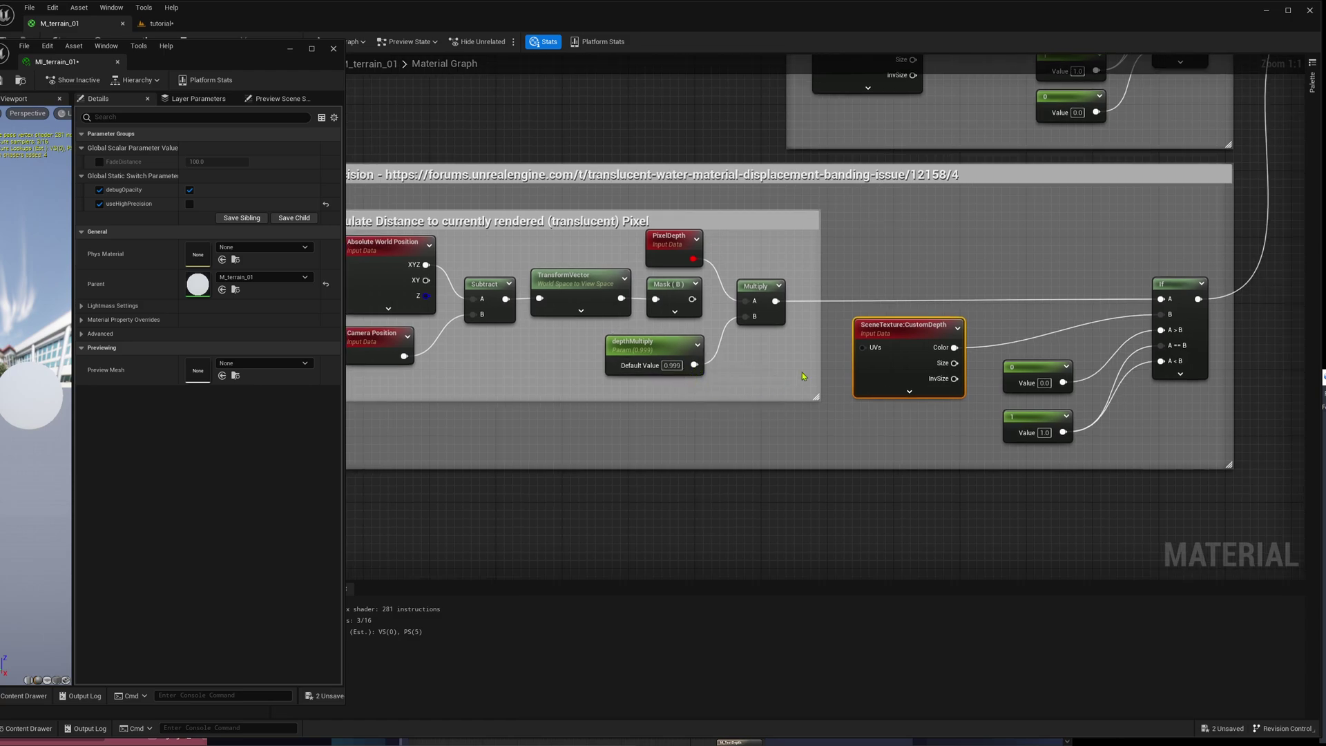
right_click_drag(805, 376, 1158, 316)
key("ctrl+s")
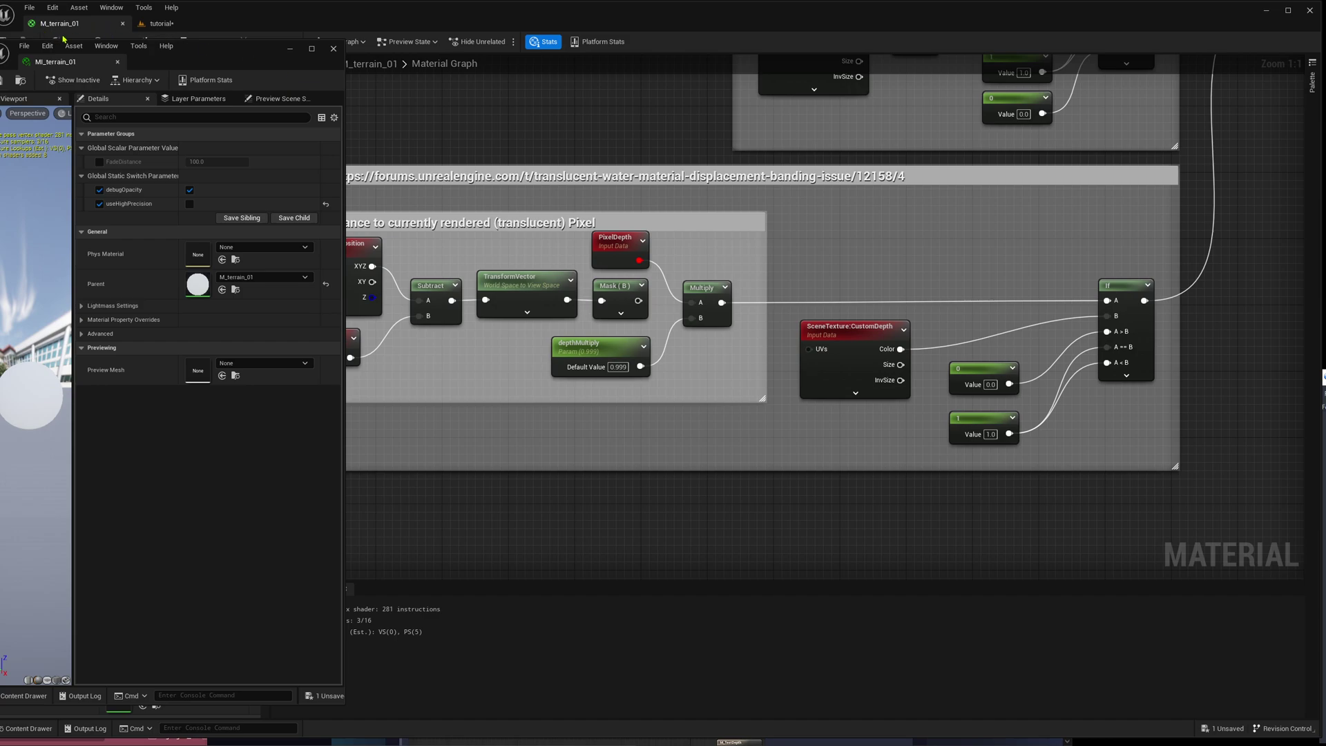
left_click_drag(201, 45, 78, 84)
left_click(64, 43)
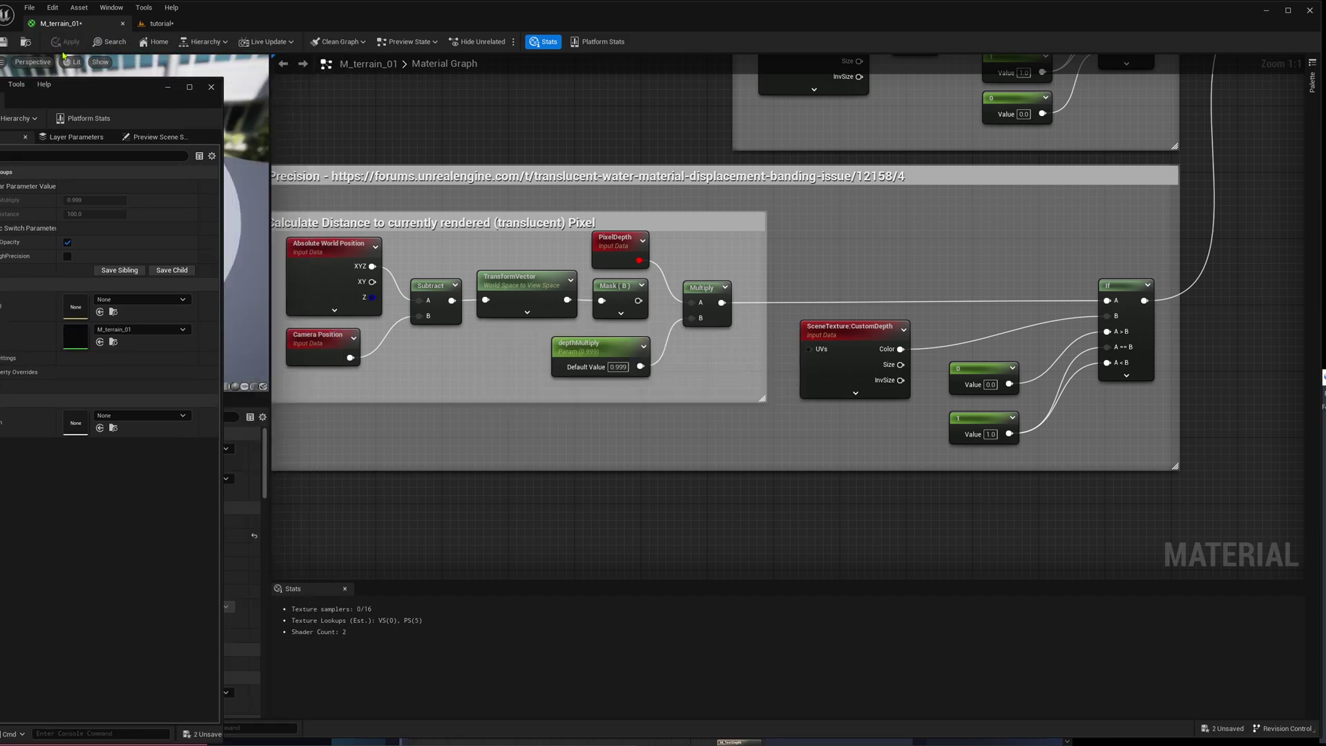
Step: Examine the opacity debug view of the terrain hills around the cube in the tutorial level
left_click(165, 27)
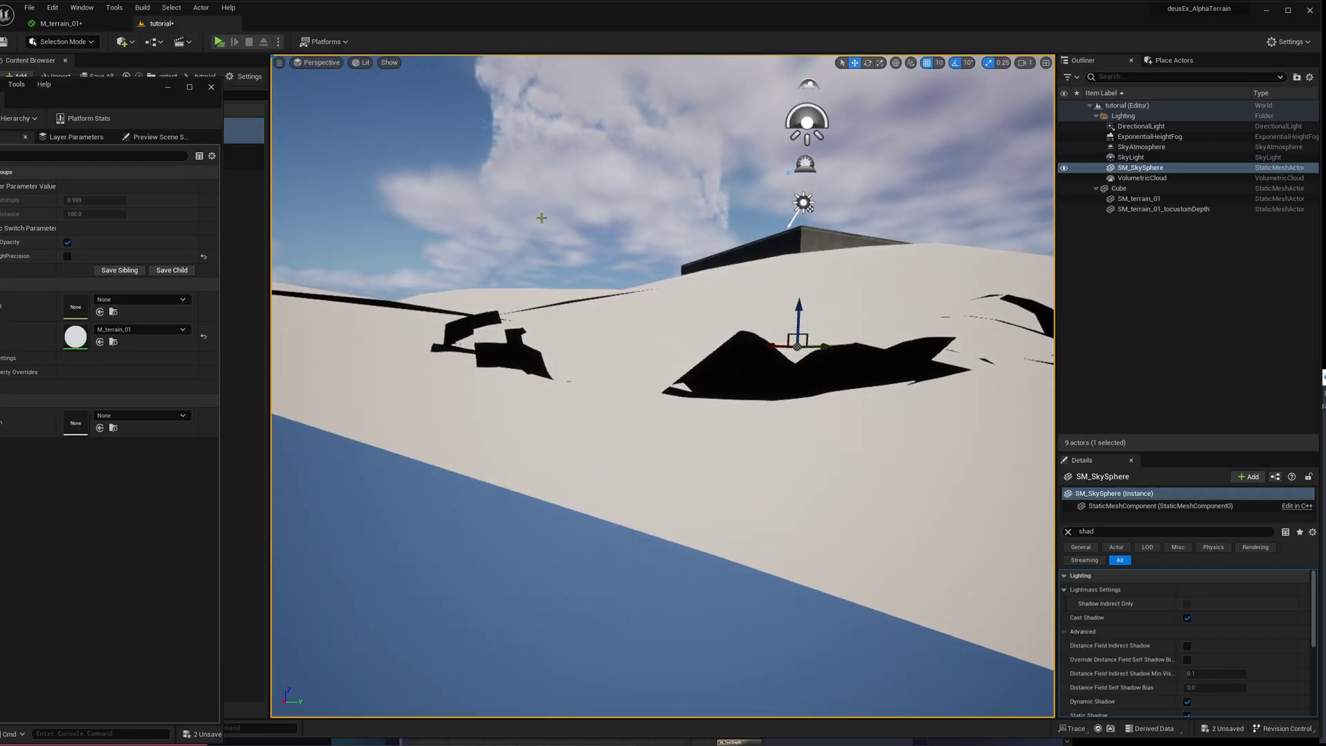
right_click_drag(665, 349, 687, 380)
right_click_drag(696, 444, 654, 328)
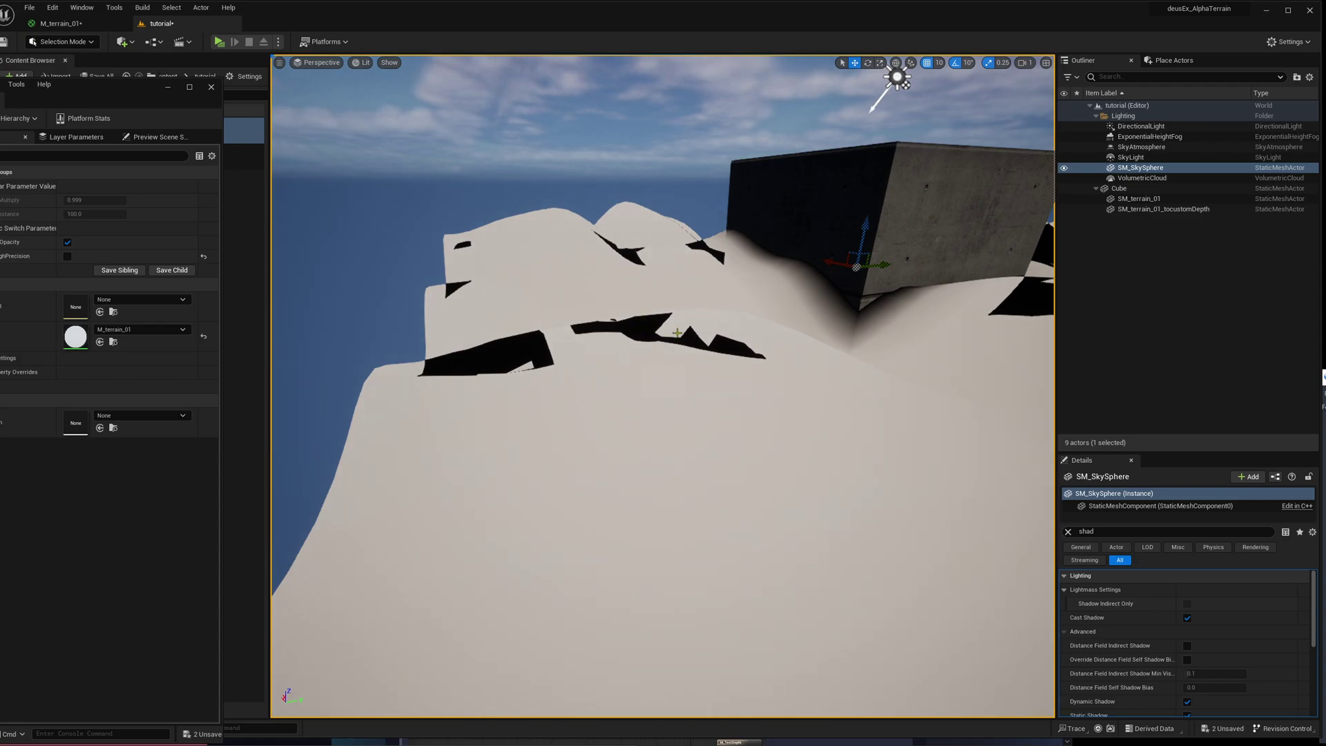
right_click_drag(770, 361, 772, 357)
right_click_drag(690, 337, 691, 337)
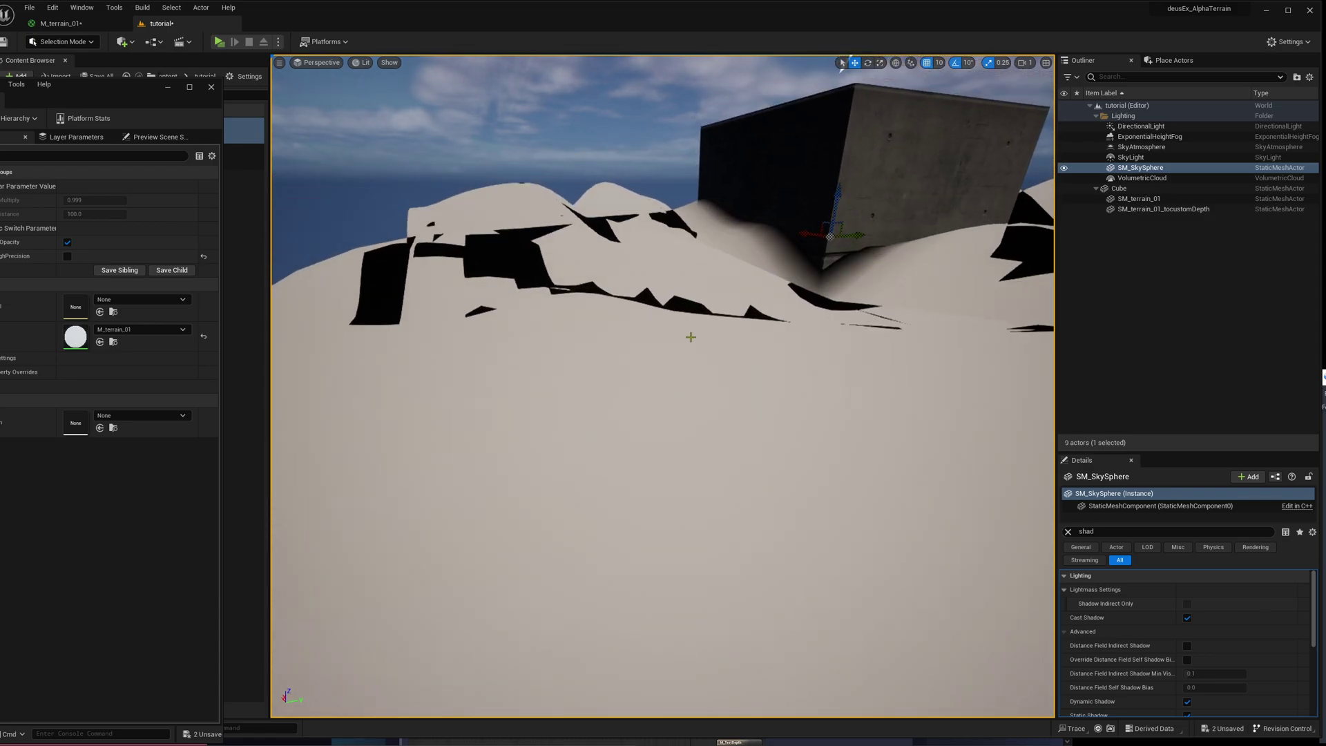
left_click(61, 23)
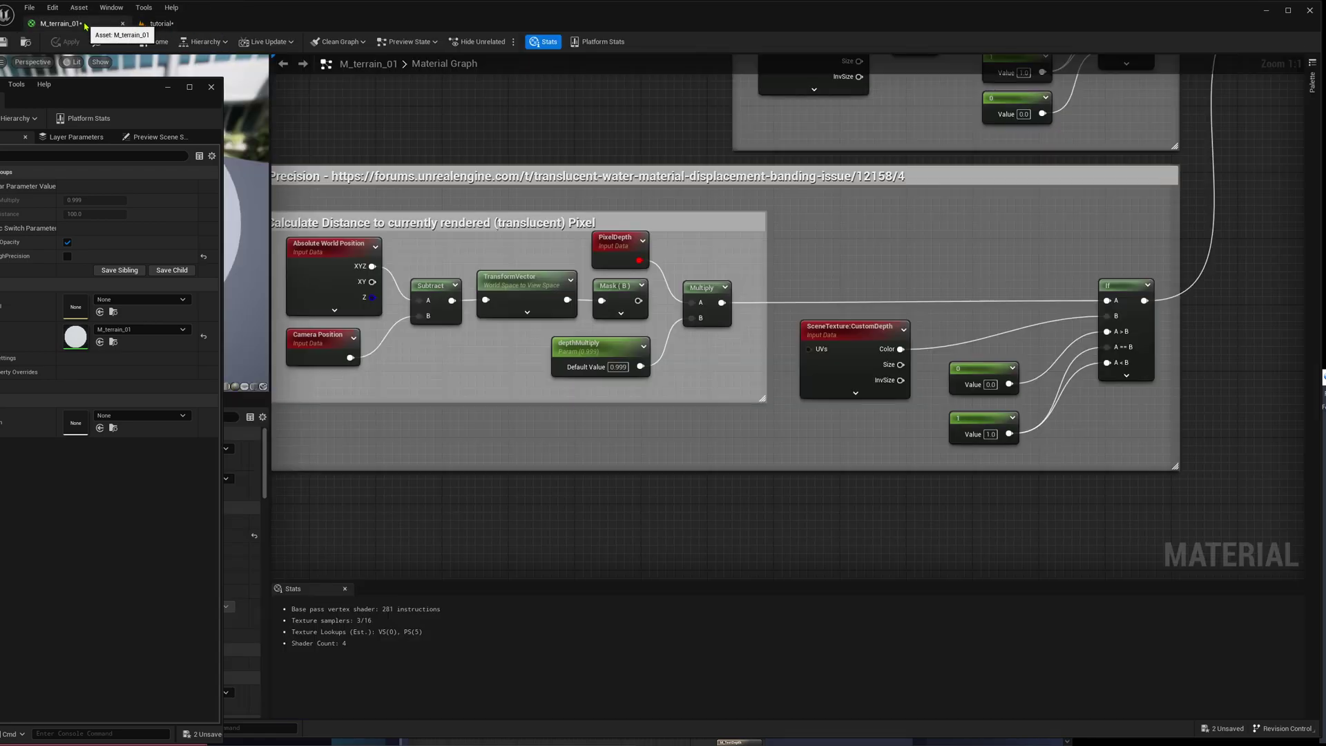
left_click(159, 23)
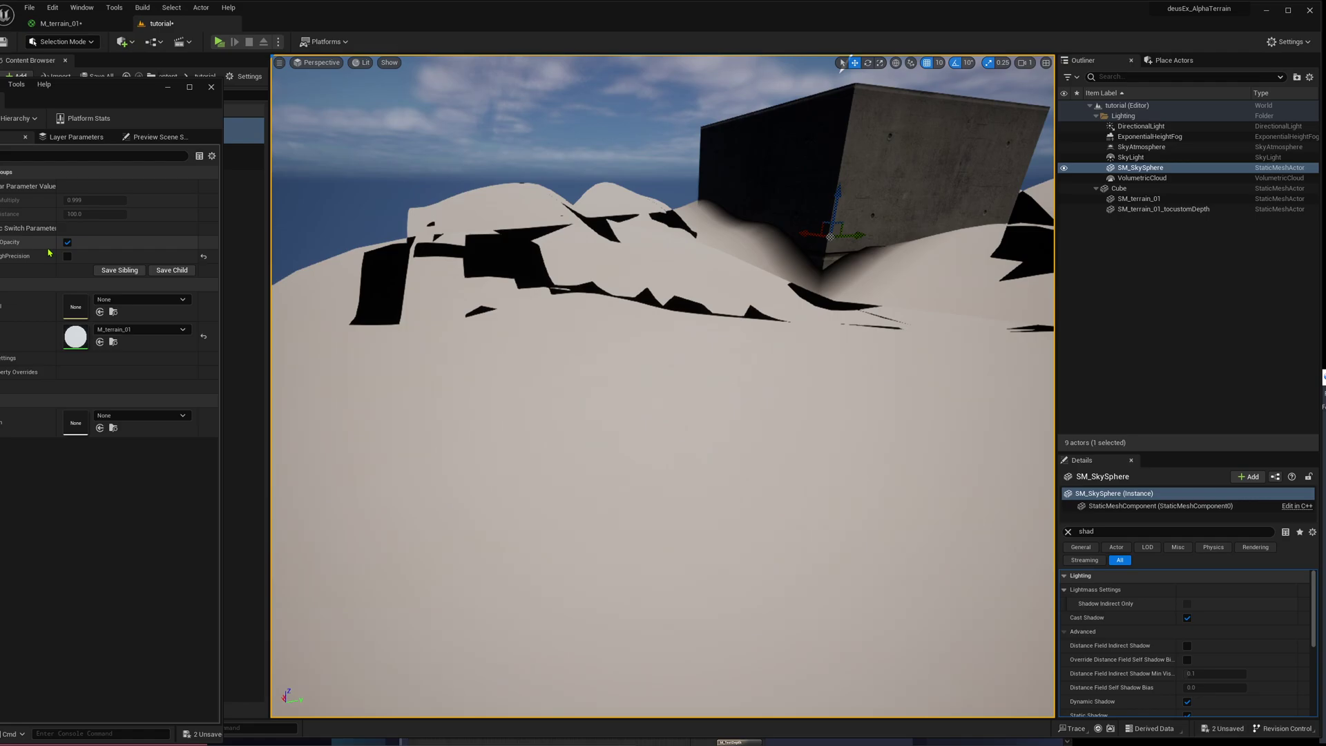
Step: Disable debugOpacity in MI_terrain_01 and inspect the textured terrain around the cube from several distances
left_click(68, 243)
right_click_drag(663, 345, 628, 302)
key("s")
key("w")
key("d")
key("e")
key("Escape")
key("a")
key("w")
key("d")
key("s")
key("a")
key("s")
right_click_drag(726, 315, 726, 315)
Step: Select the cube, clear the details filter and set its scale to 500 on all three axes, framing it in view
left_click(749, 315)
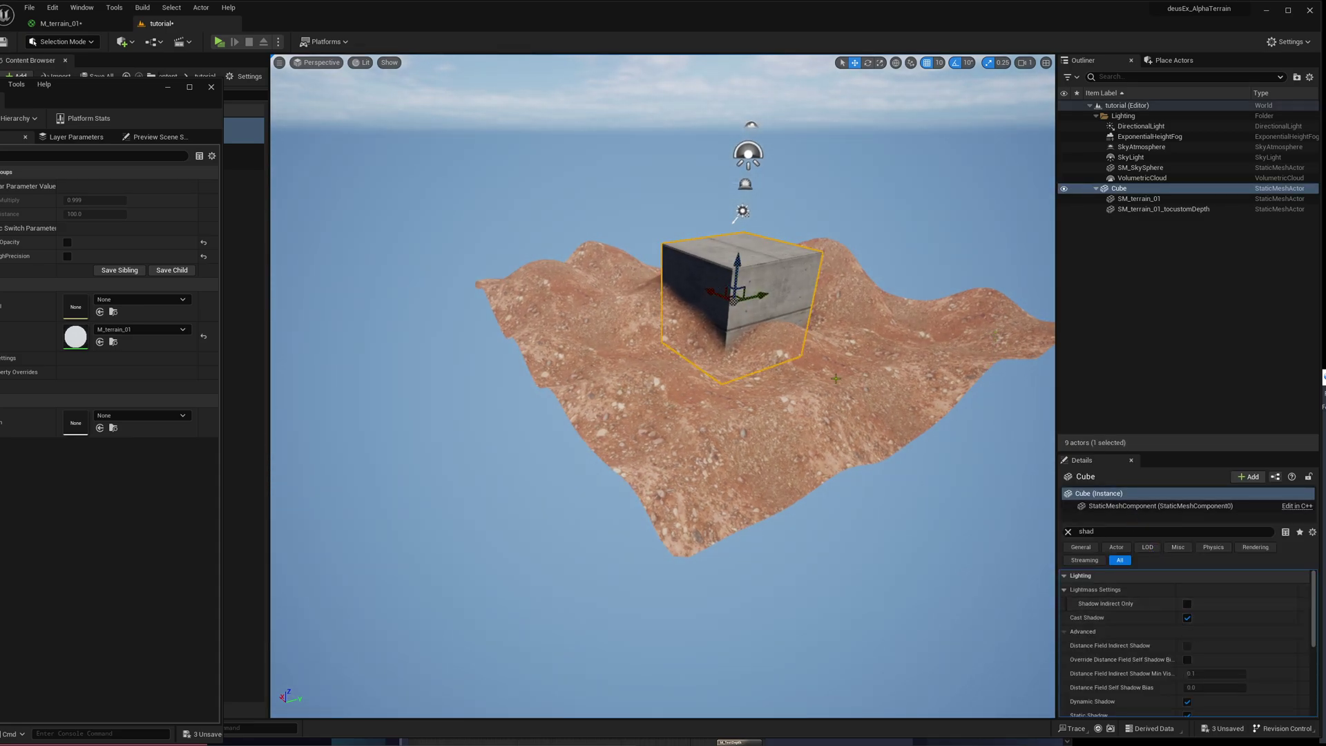
right_click_drag(891, 414, 904, 400)
key("w")
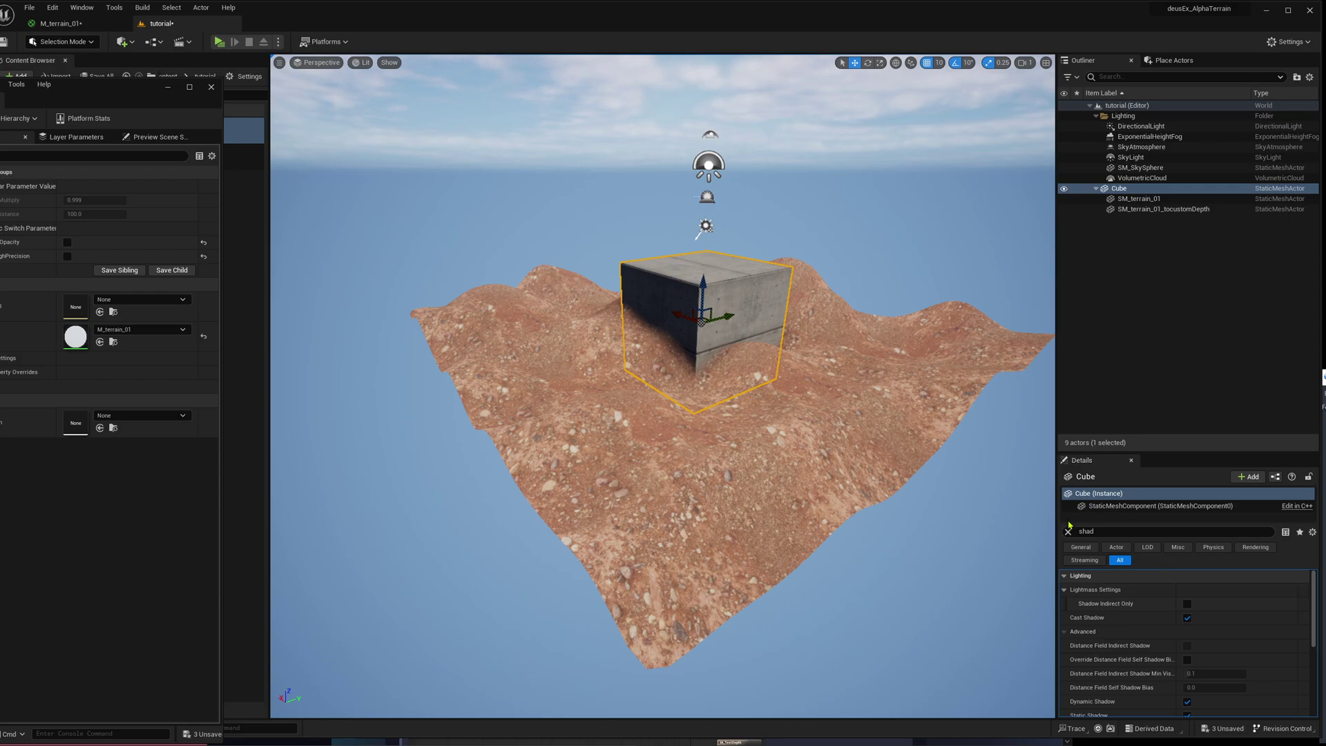
left_click(1069, 531)
left_click(1208, 617)
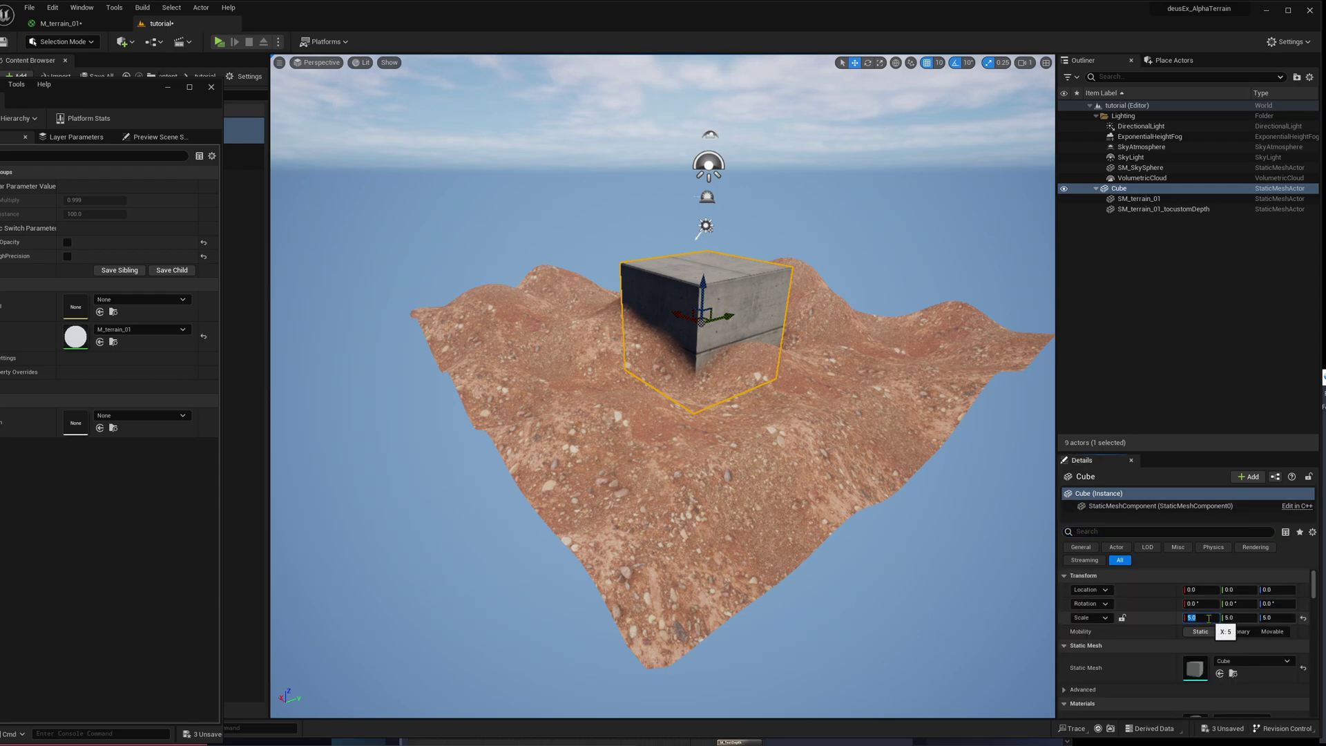
type("500")
key("Return")
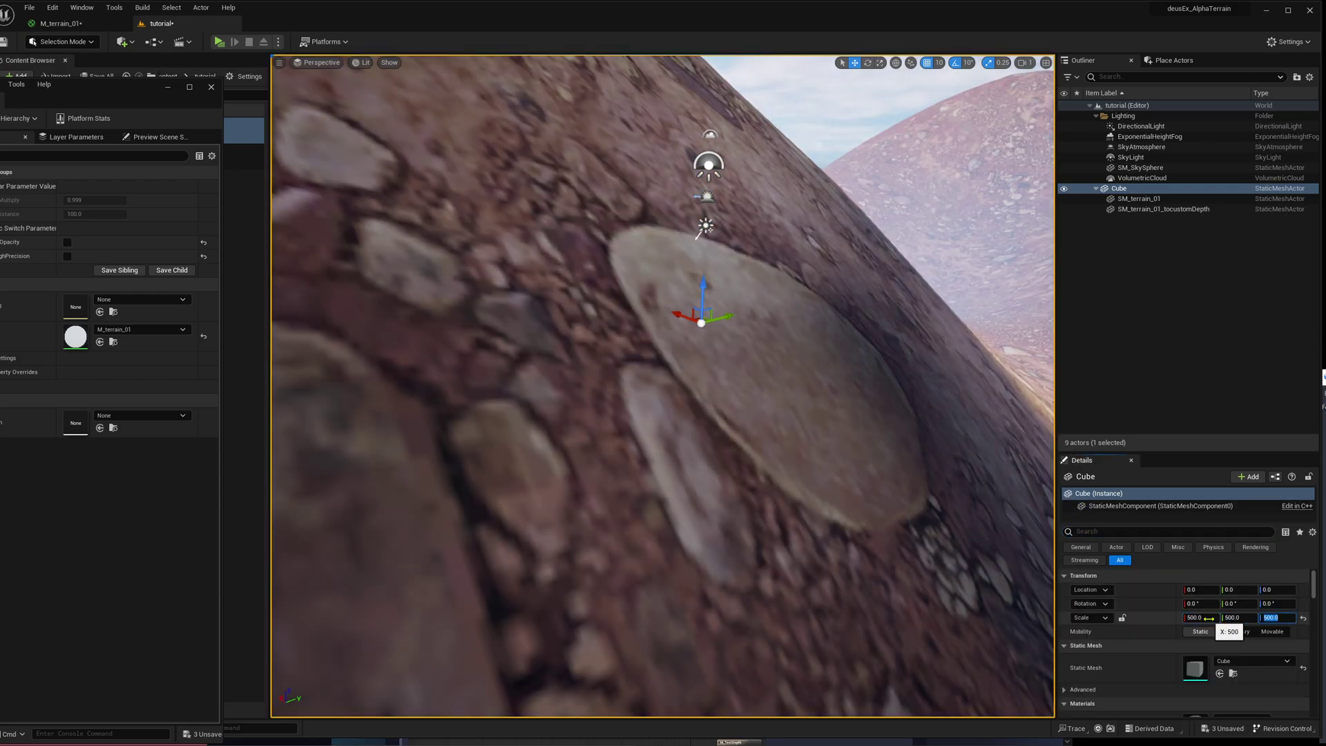
key("f")
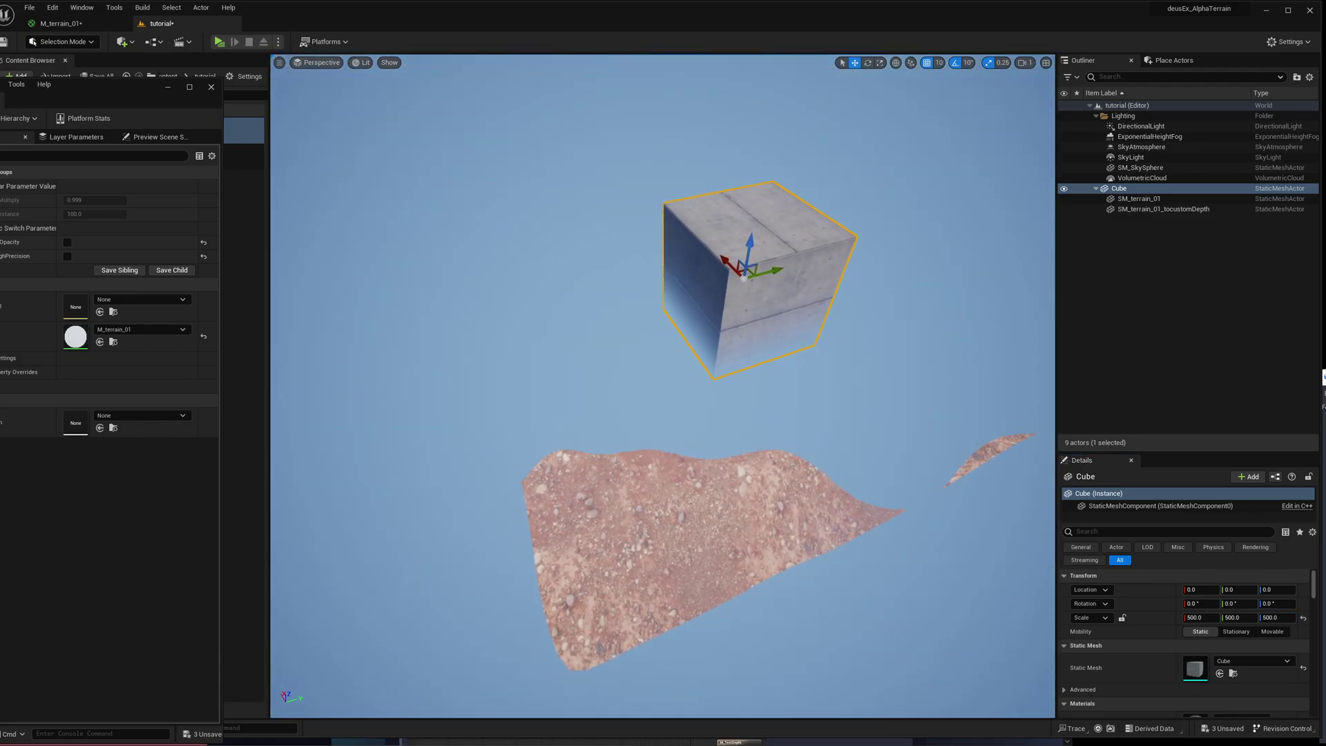
Step: Enable useHighPrecision in MI_terrain_01 and inspect the enlarged terrain around the cube
right_click_drag(663, 387, 718, 353)
scroll(663, 387, "up", 5)
mouse_move(761, 462)
right_mouse_down()
mouse_move(757, 415)
mouse_move(761, 462)
right_mouse_up()
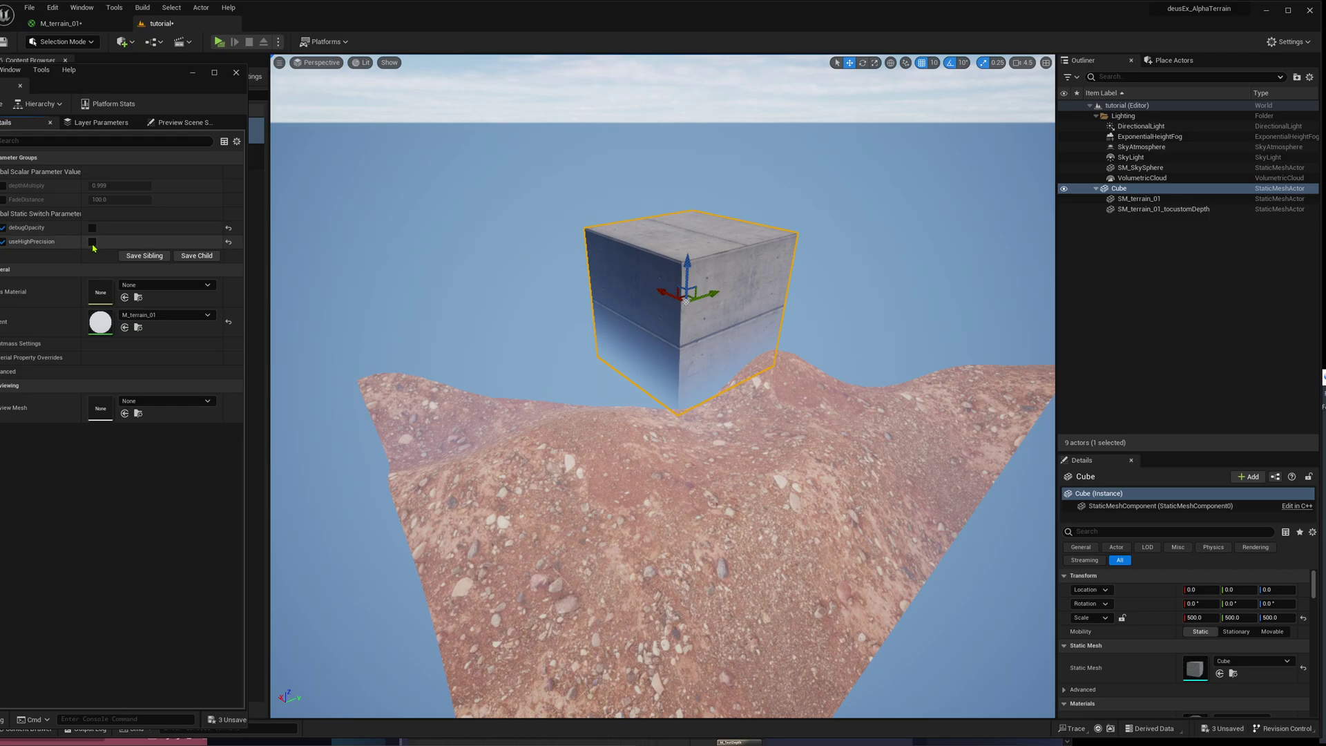
left_click(176, 222)
right_click_drag(753, 420, 602, 480)
key("w")
key("w")
right_click_drag(694, 415, 794, 407)
right_click_drag(757, 456, 718, 454)
key("s")
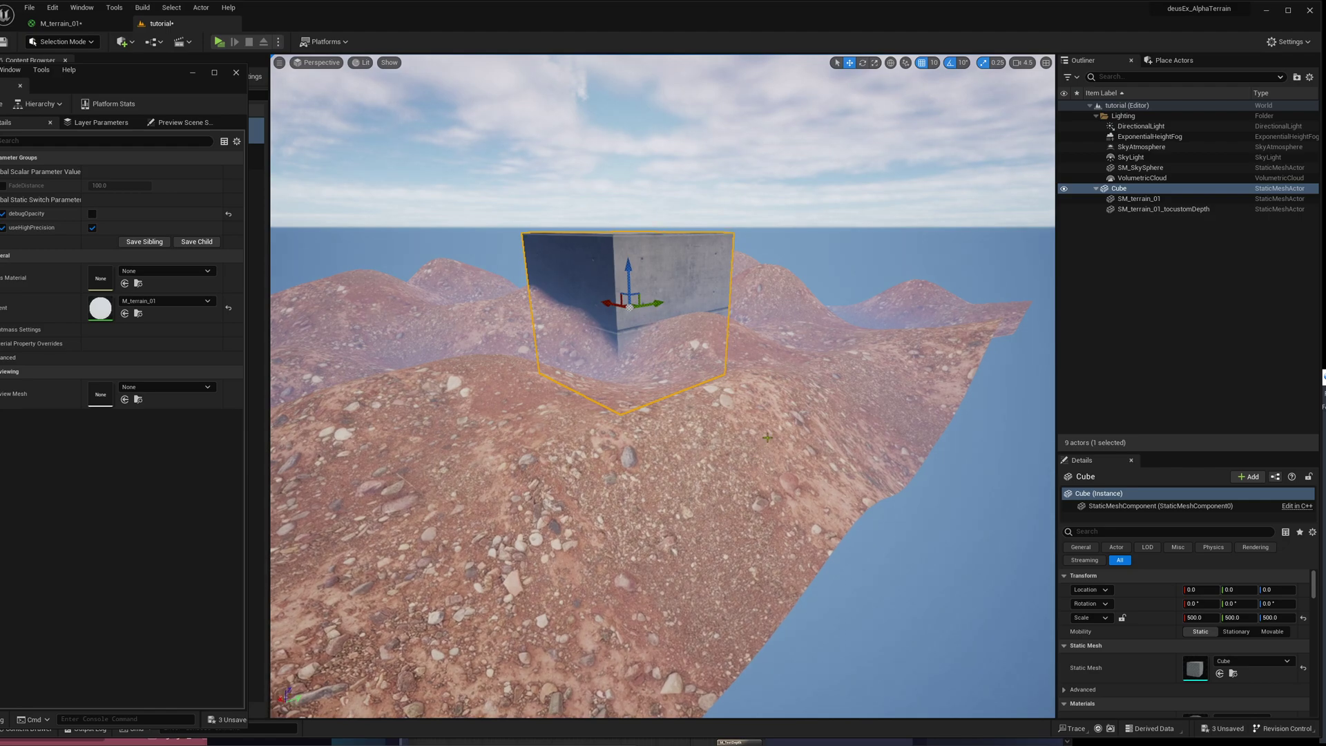
Step: Set the cube's scale to 5 on the X, Y and Z axes
left_click(1197, 617)
type("5")
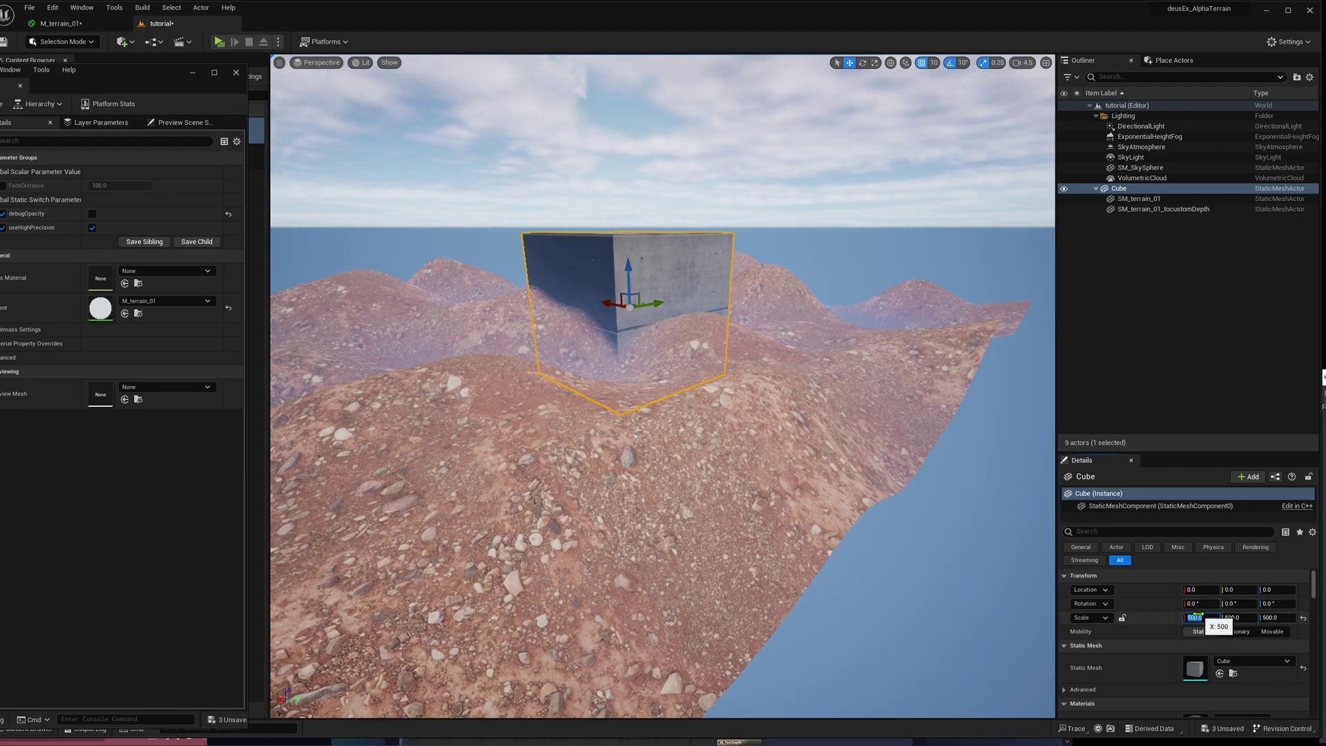
key("Tab")
type("5")
key("Tab")
type("5")
key("Return")
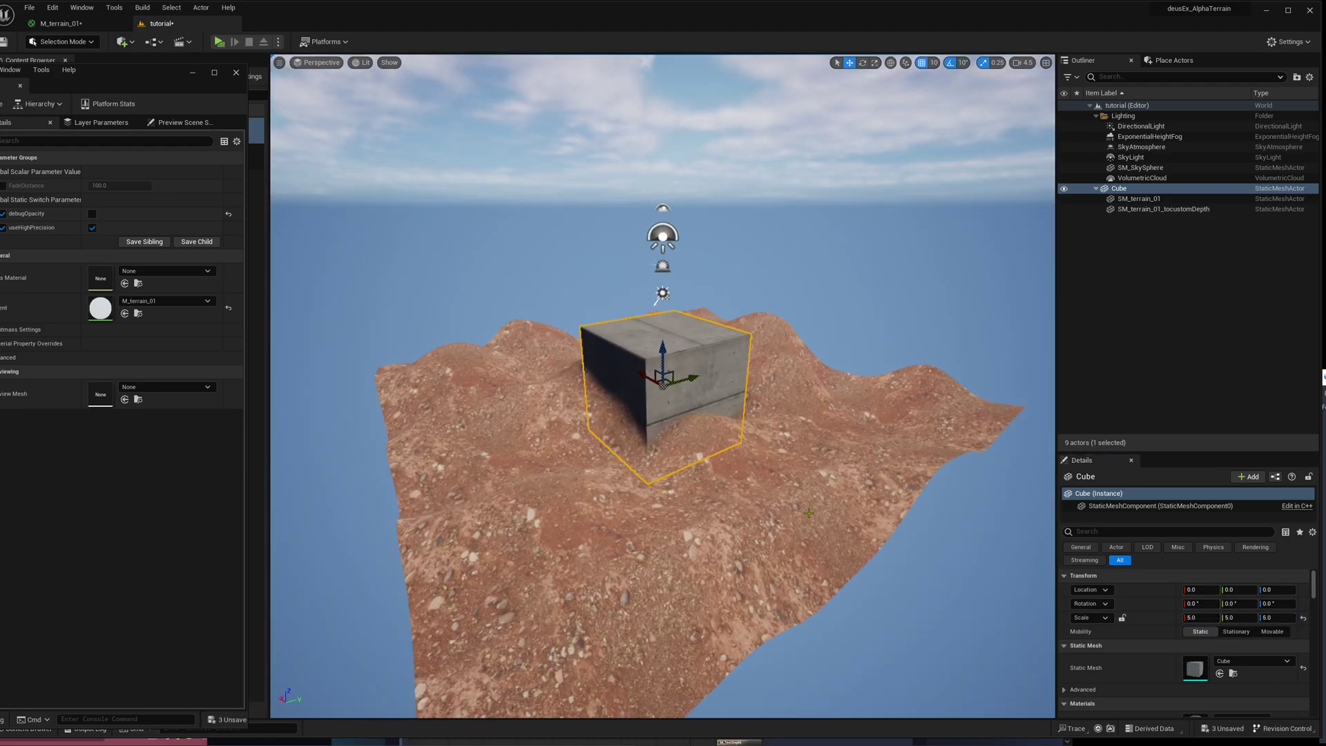
Step: Examine the small-scale terrain and its blend with the cube from near and far with high precision enabled
key("w")
mouse_move(754, 481)
right_mouse_down()
mouse_move(746, 511)
mouse_move(740, 484)
right_mouse_up()
key("s")
scroll(752, 488, "down", 6)
key("s")
key("w")
key("s")
key("w")
key("d")
right_click_drag(677, 414, 680, 417)
Step: Review the High Precision node group in M_terrain_01, highlighting the first credited name in its comment title
left_click(61, 23)
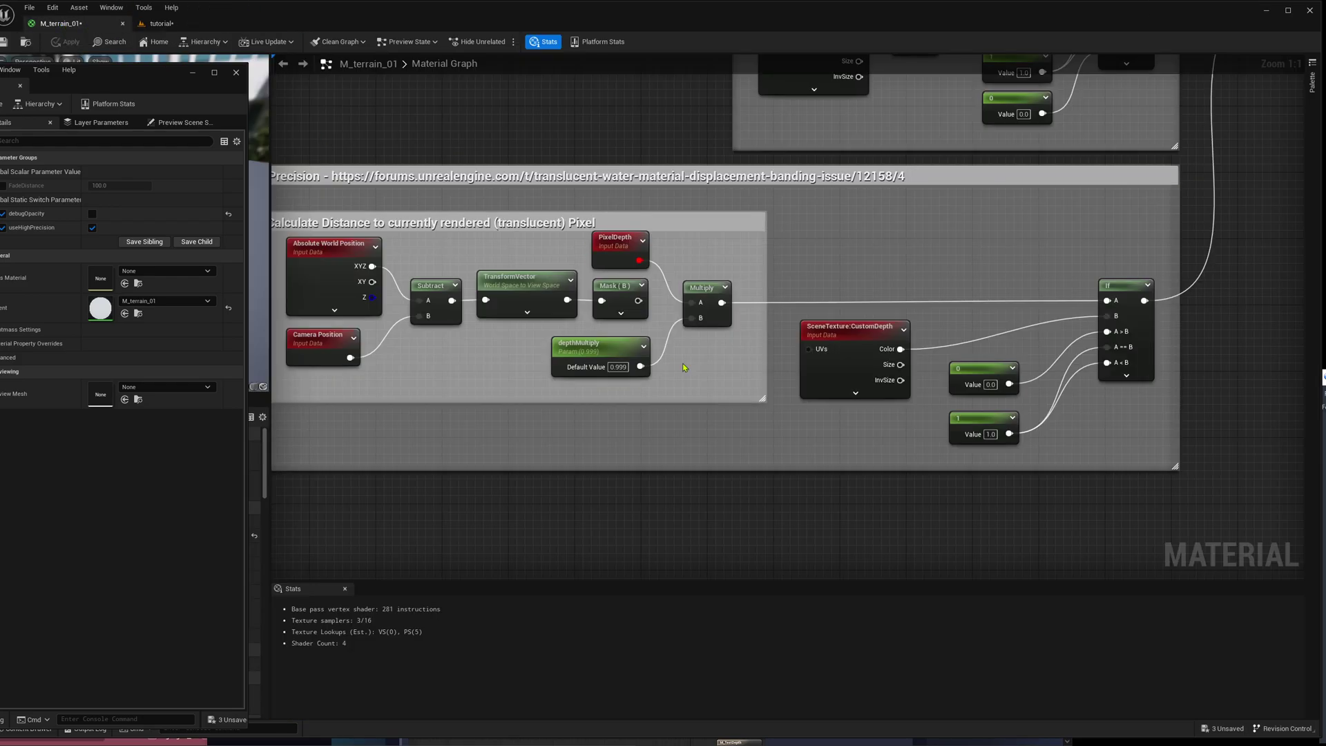
scroll(857, 292, "up", 1)
right_click_drag(856, 292, 858, 279)
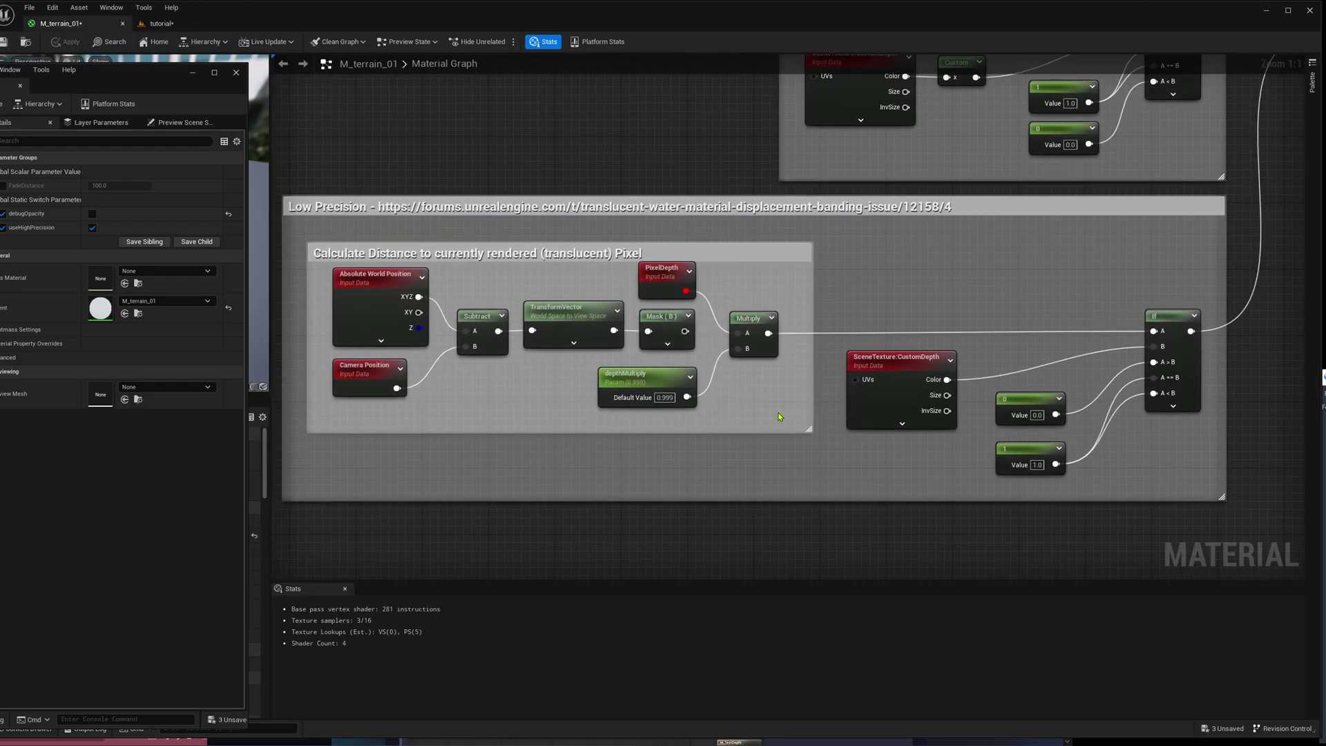
right_click_drag(967, 295, 826, 497)
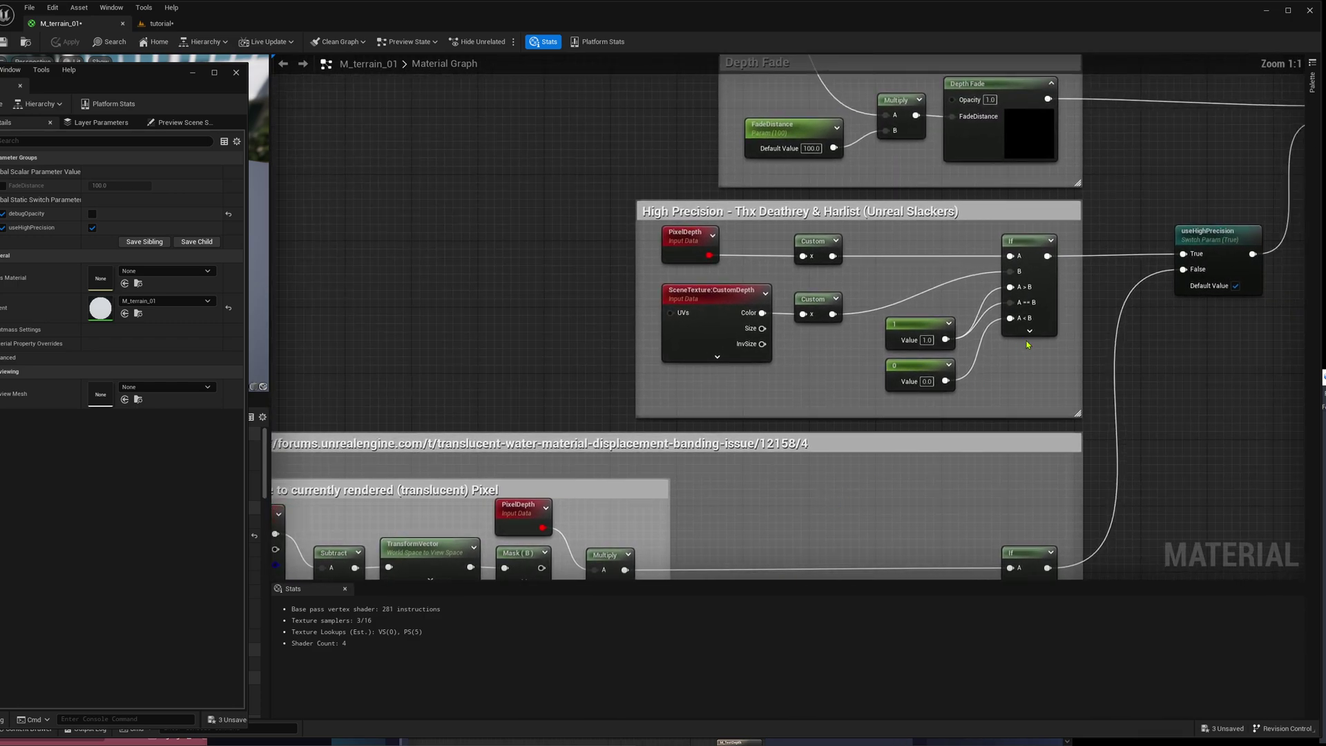
right_click_drag(1095, 310, 1040, 313)
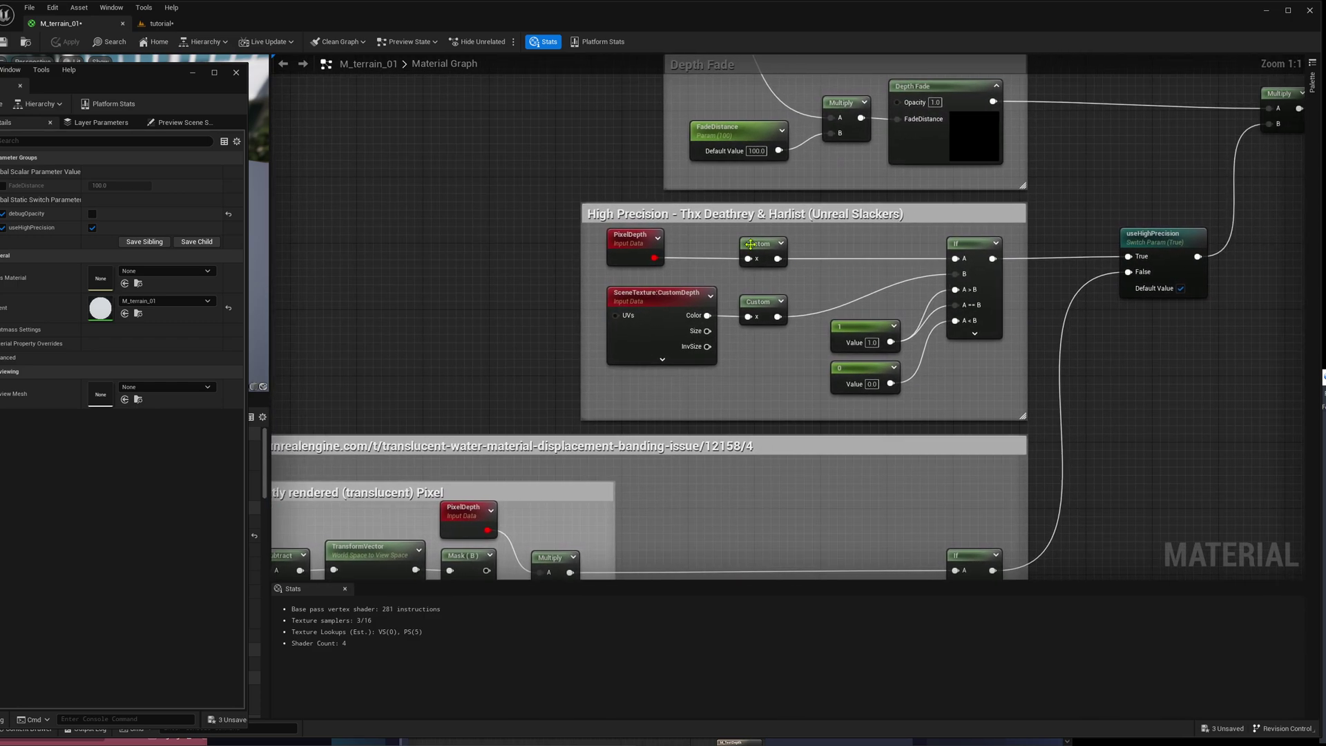
double_click(710, 216)
left_click_drag(710, 216, 763, 216)
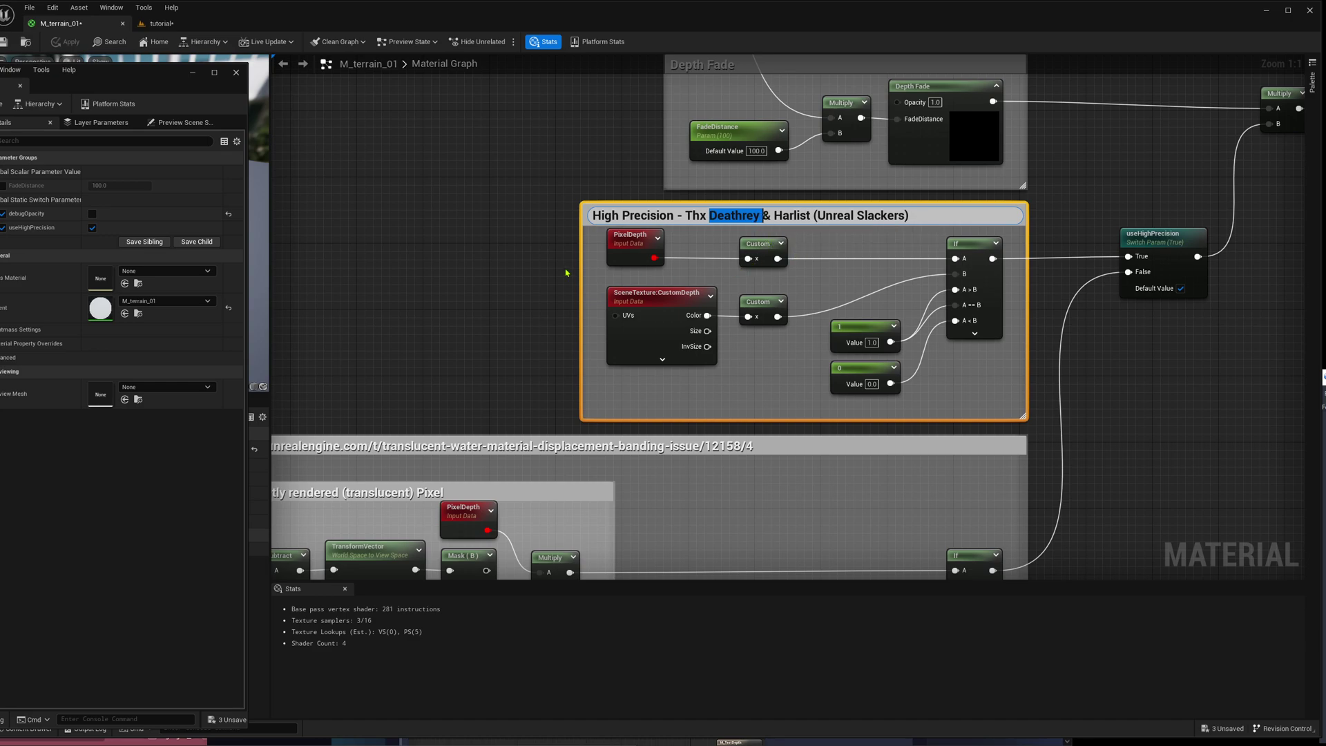
left_click(541, 275)
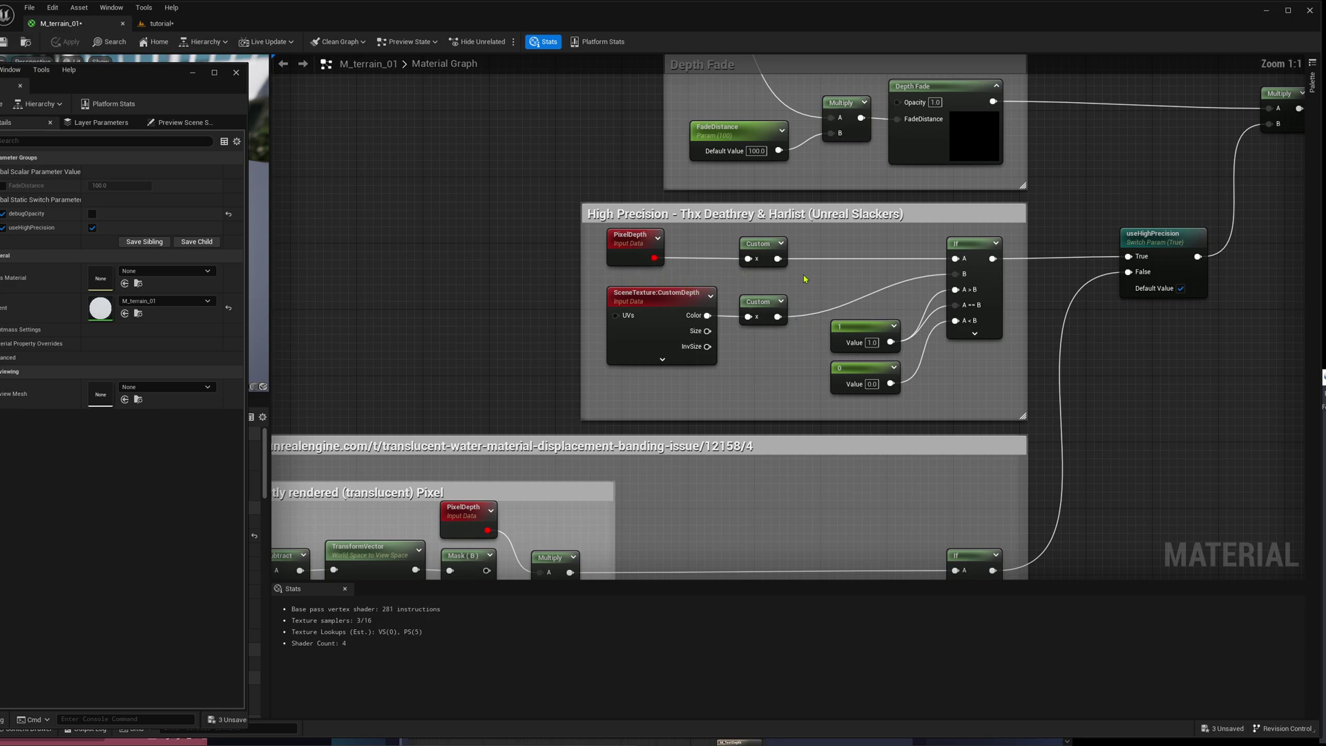
left_click(611, 256)
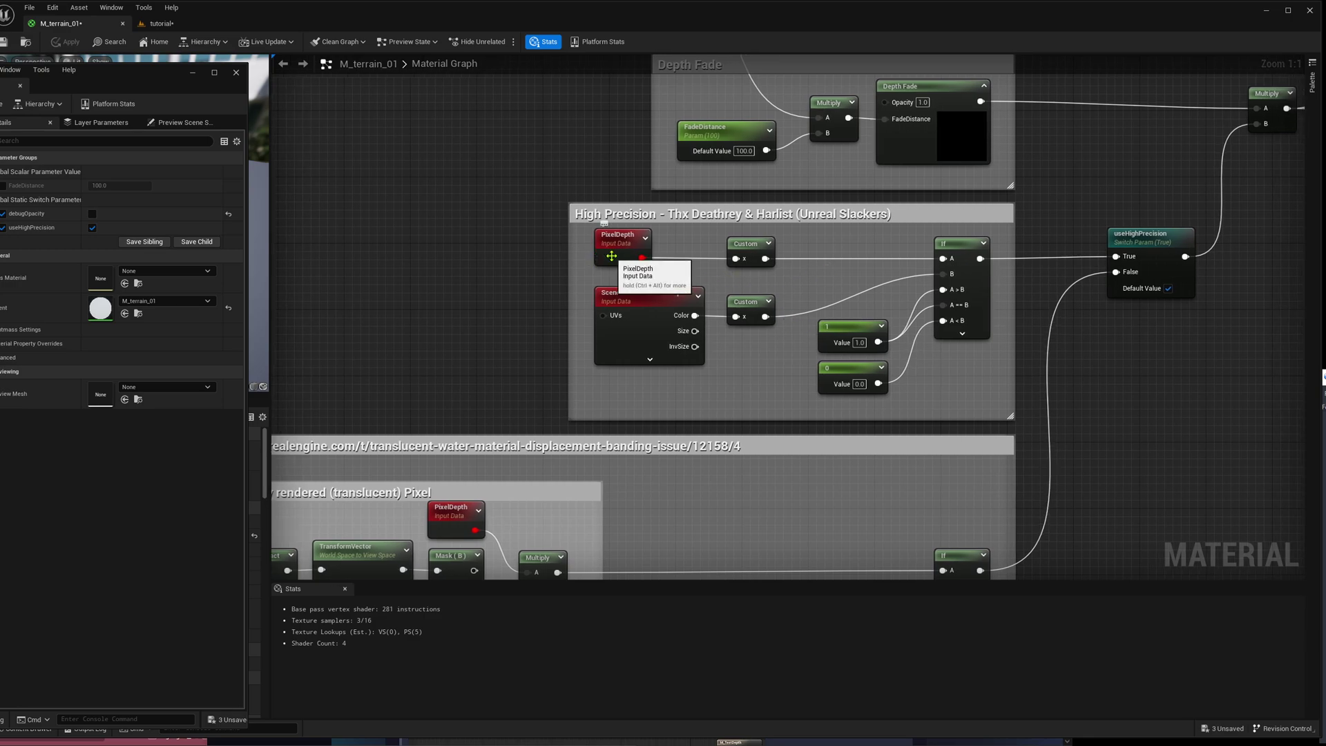
Step: Inspect the SceneTexture:CustomDepth node and the settings of the Custom node fed by PixelDepth, moving the material instance window out of the way
left_click(646, 309)
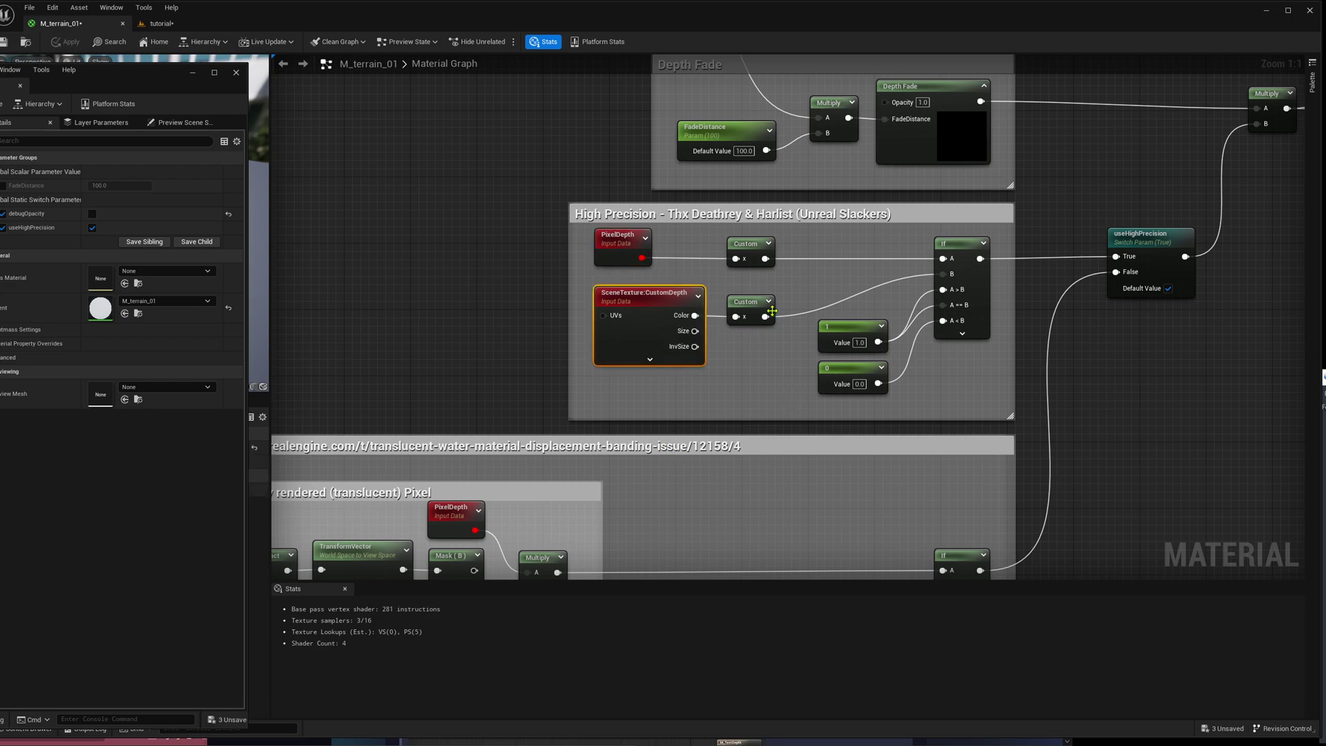
left_click(757, 241)
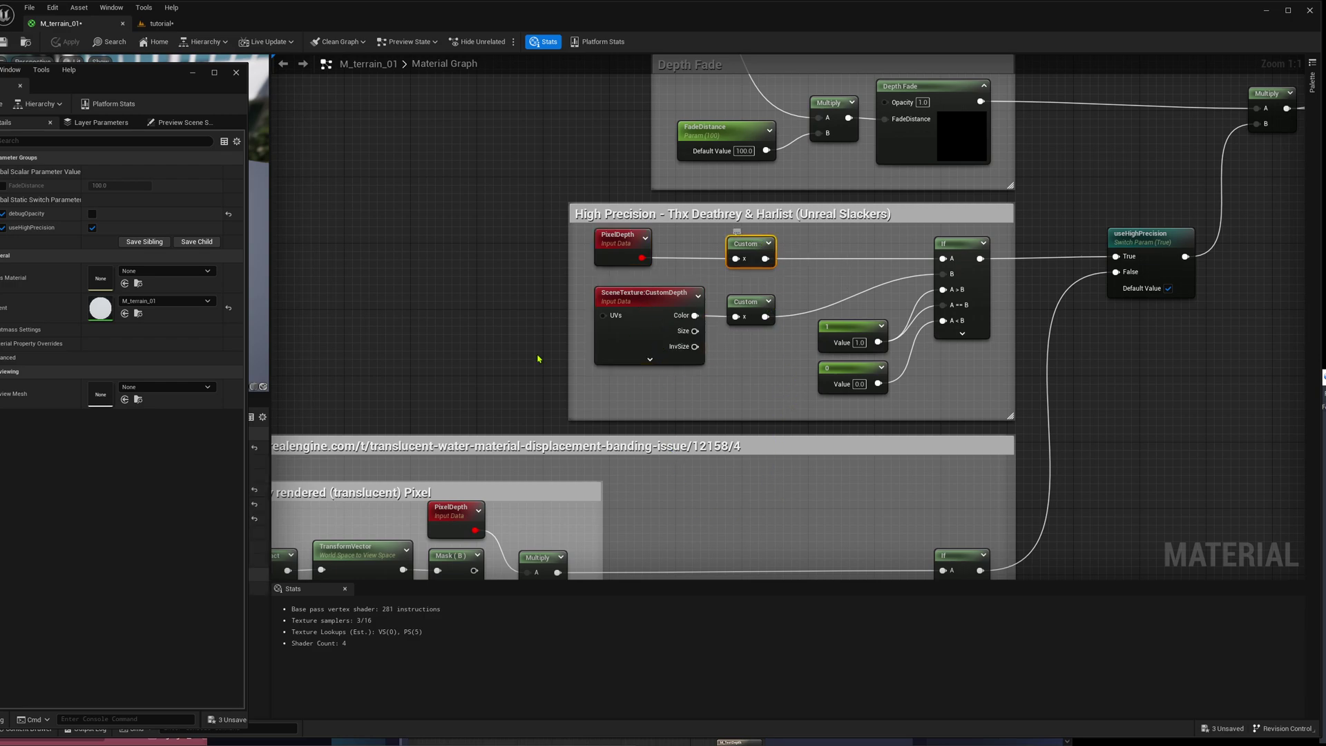
left_click_drag(160, 75, 0, 77)
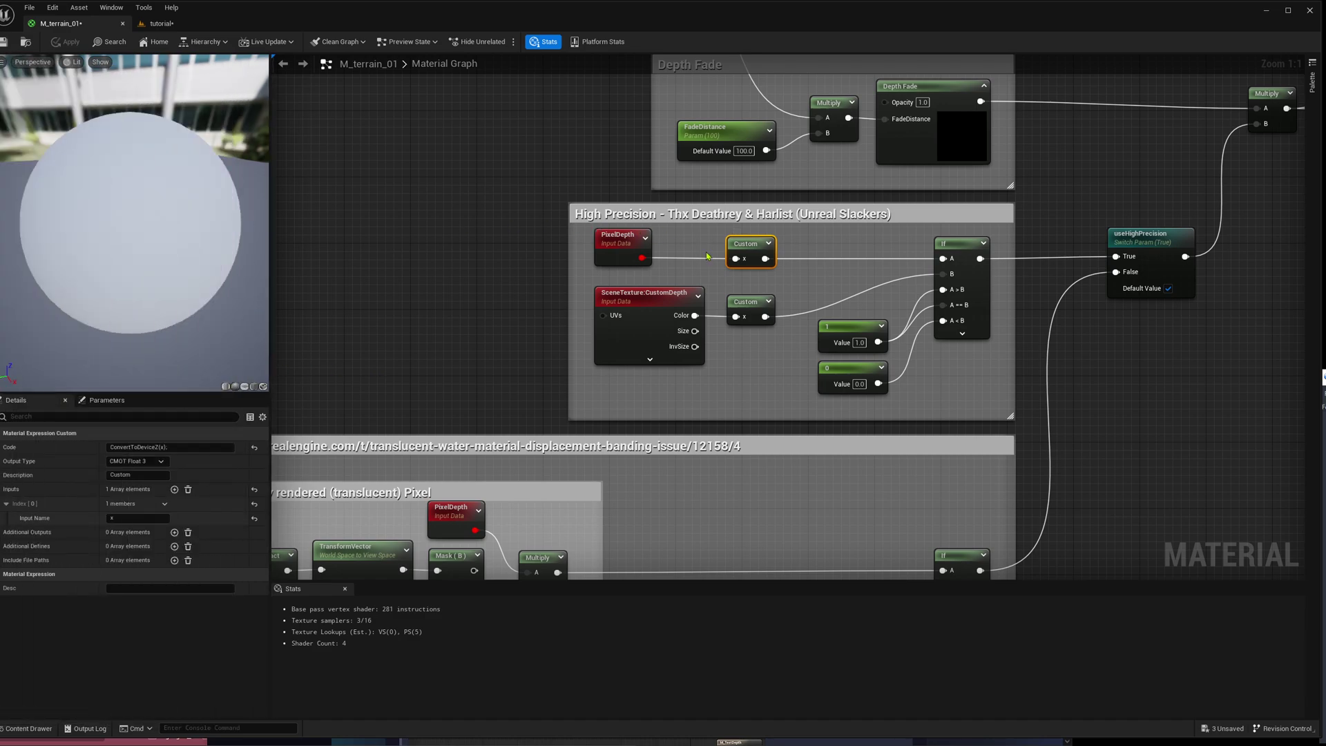
Step: Try to add another Custom expression node in the High Precision group
right_click(818, 256)
type("custom")
left_click(812, 254)
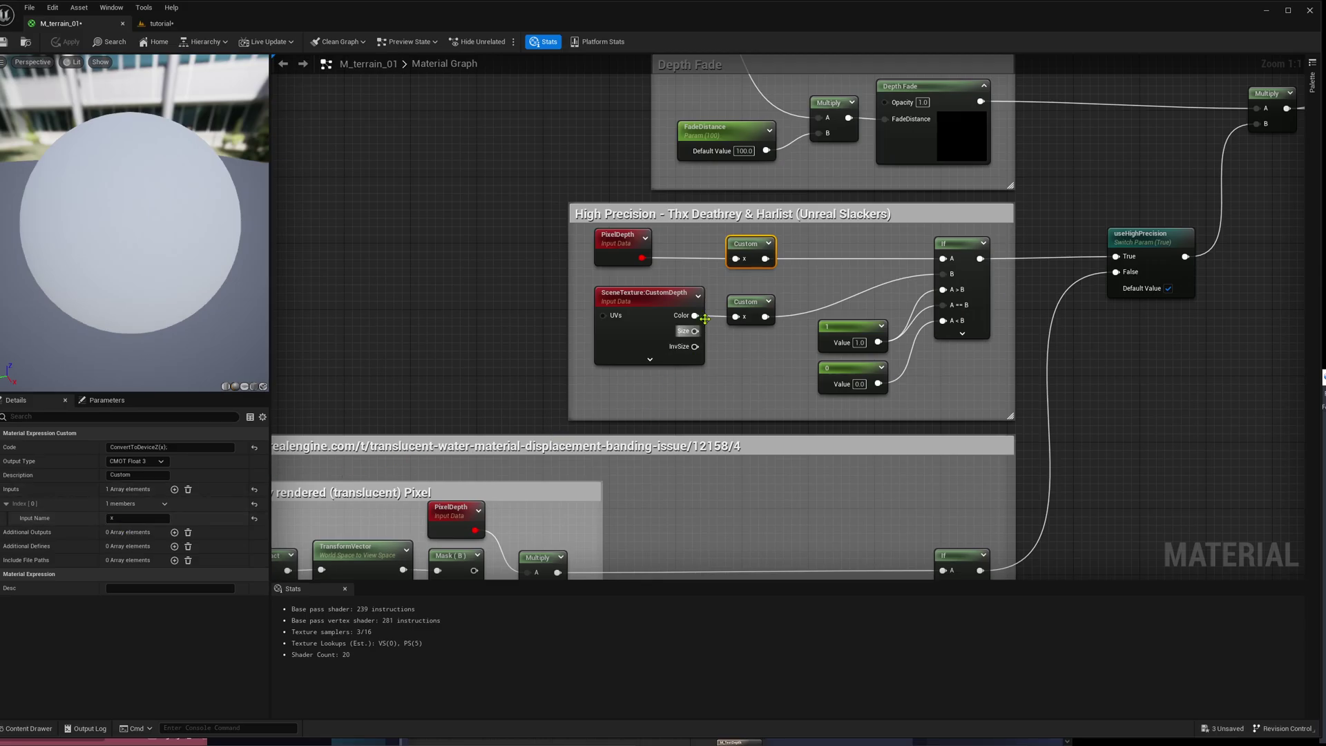
Step: Examine both Custom nodes and the If node that compares their depths in the High Precision group
left_click(789, 361)
right_click_drag(944, 396, 901, 385)
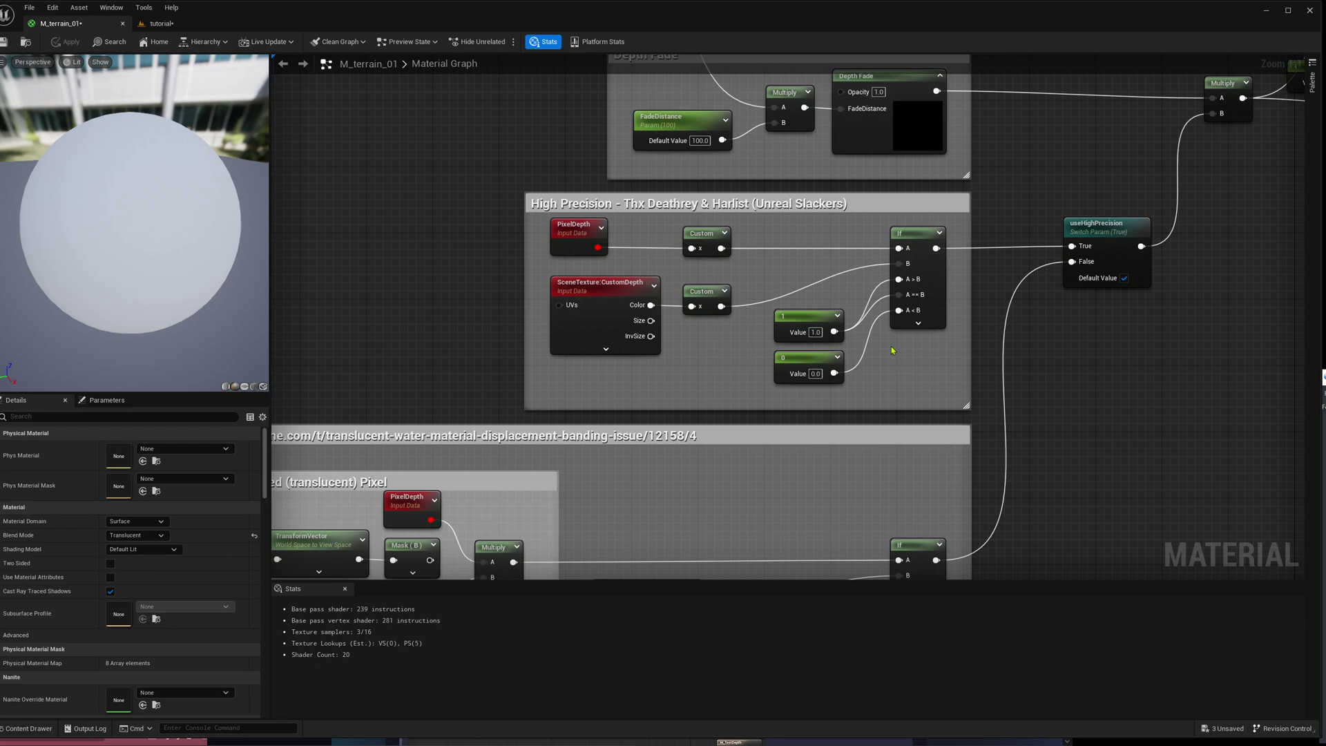
scroll(755, 289, "up", 1)
right_click_drag(796, 277, 773, 296)
left_click(688, 277)
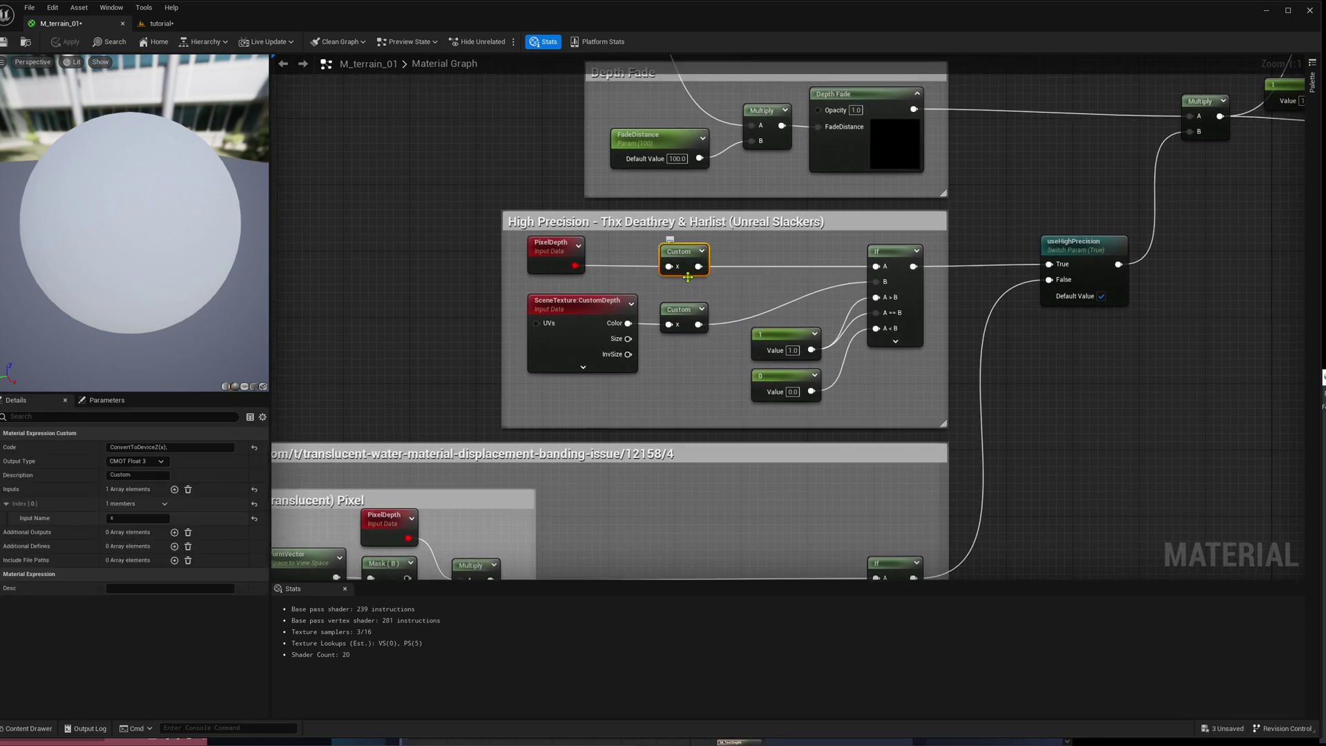
left_click(683, 307)
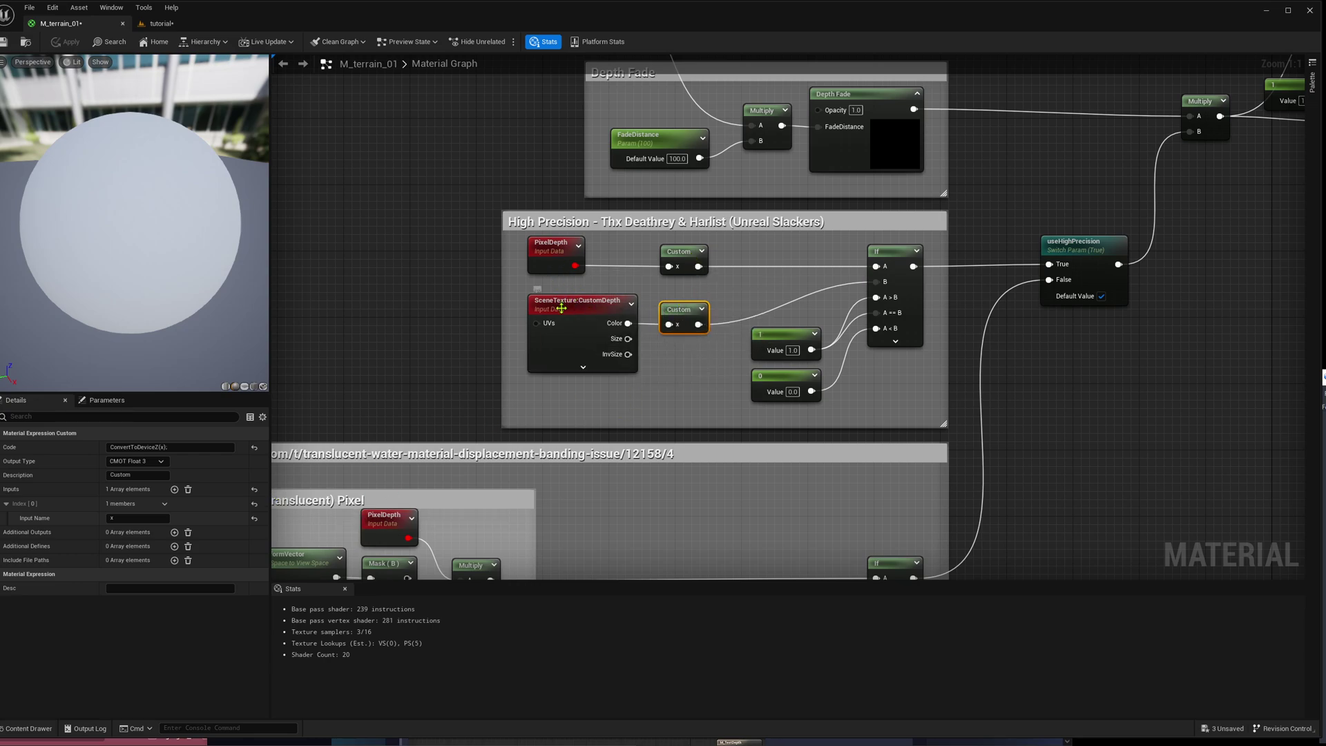
right_click_drag(879, 378, 817, 379)
left_click(845, 307)
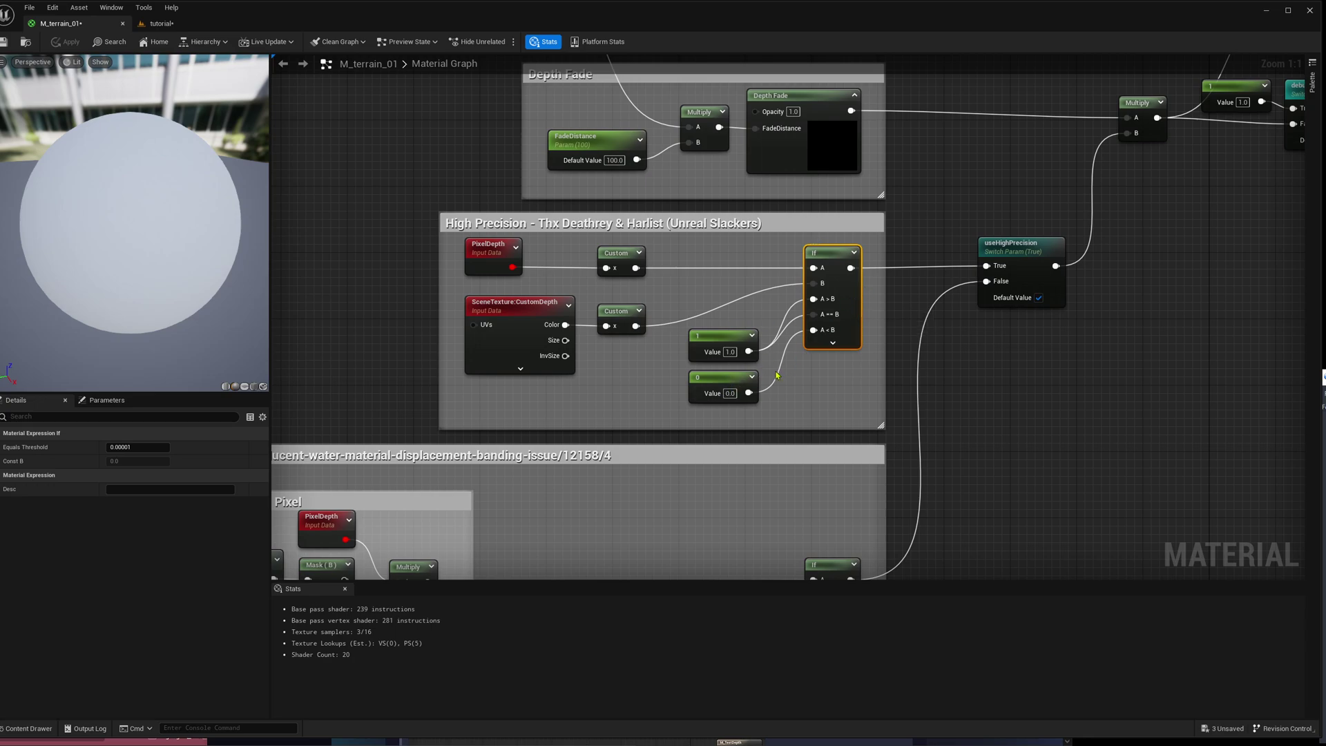
Step: Inspect the depthMultiply parameter in the low-precision group and the useHighPrecision switch that chooses between the two methods
right_click_drag(682, 422, 866, 278)
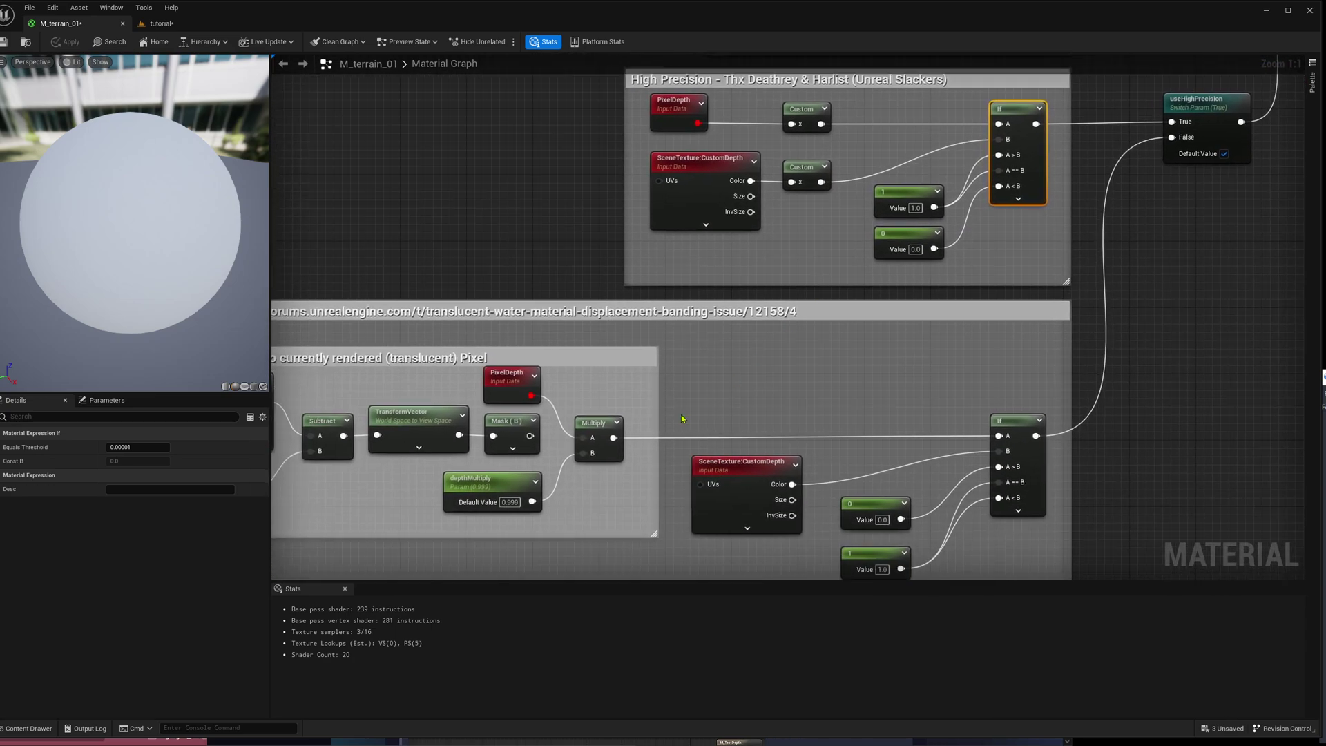
left_click(510, 491)
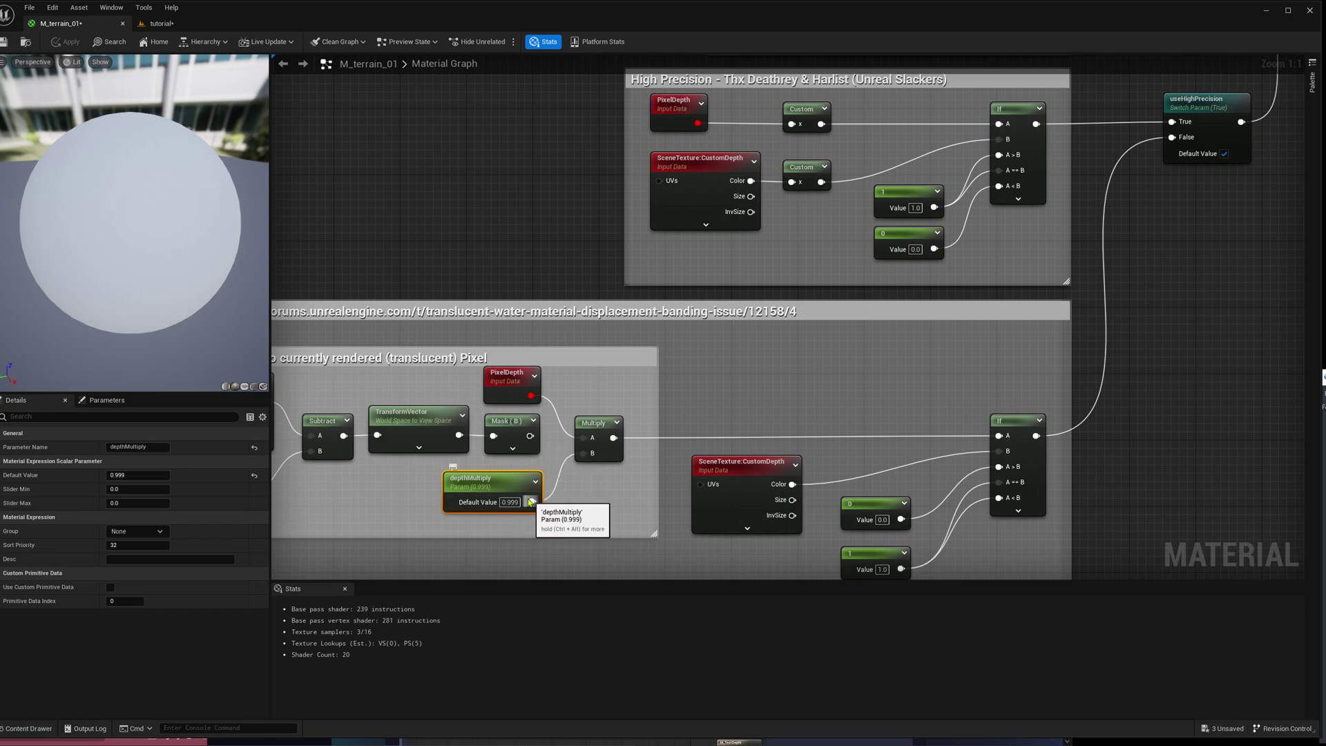
right_click_drag(909, 336, 743, 452)
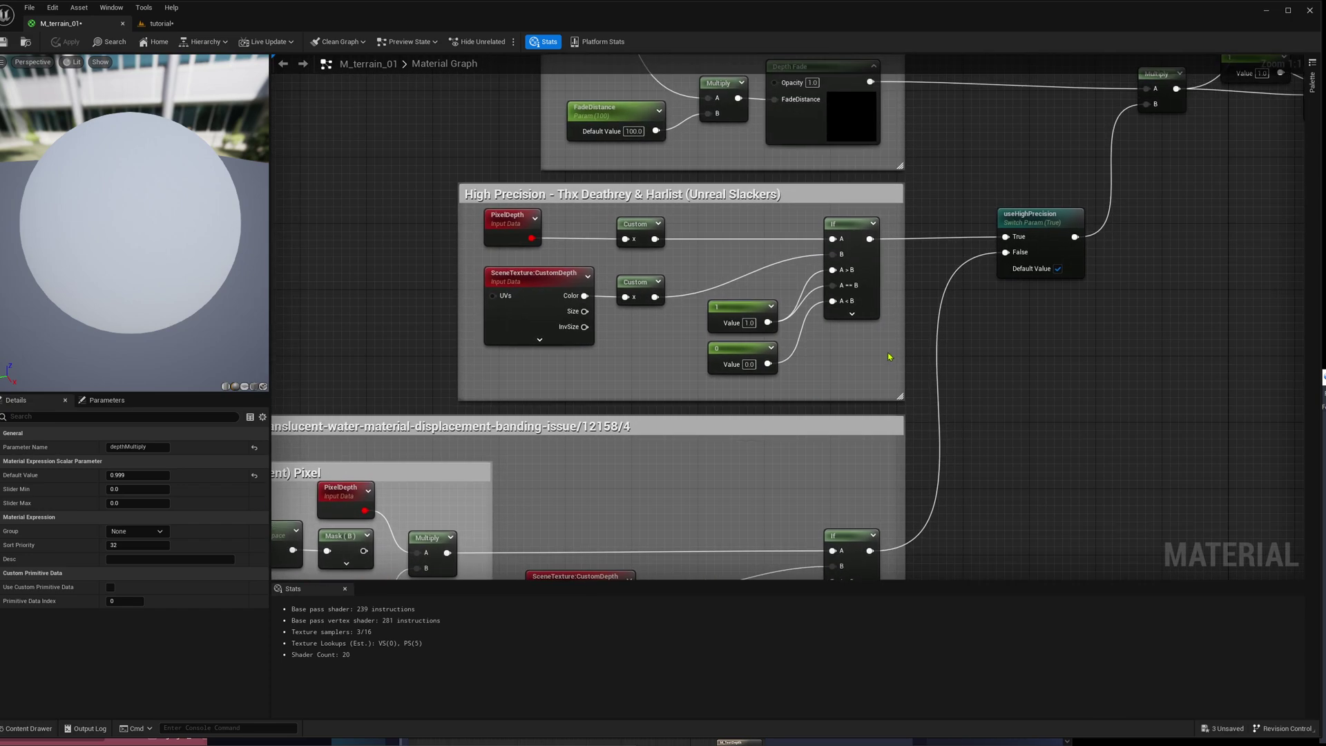
right_click_drag(1026, 325, 1013, 392)
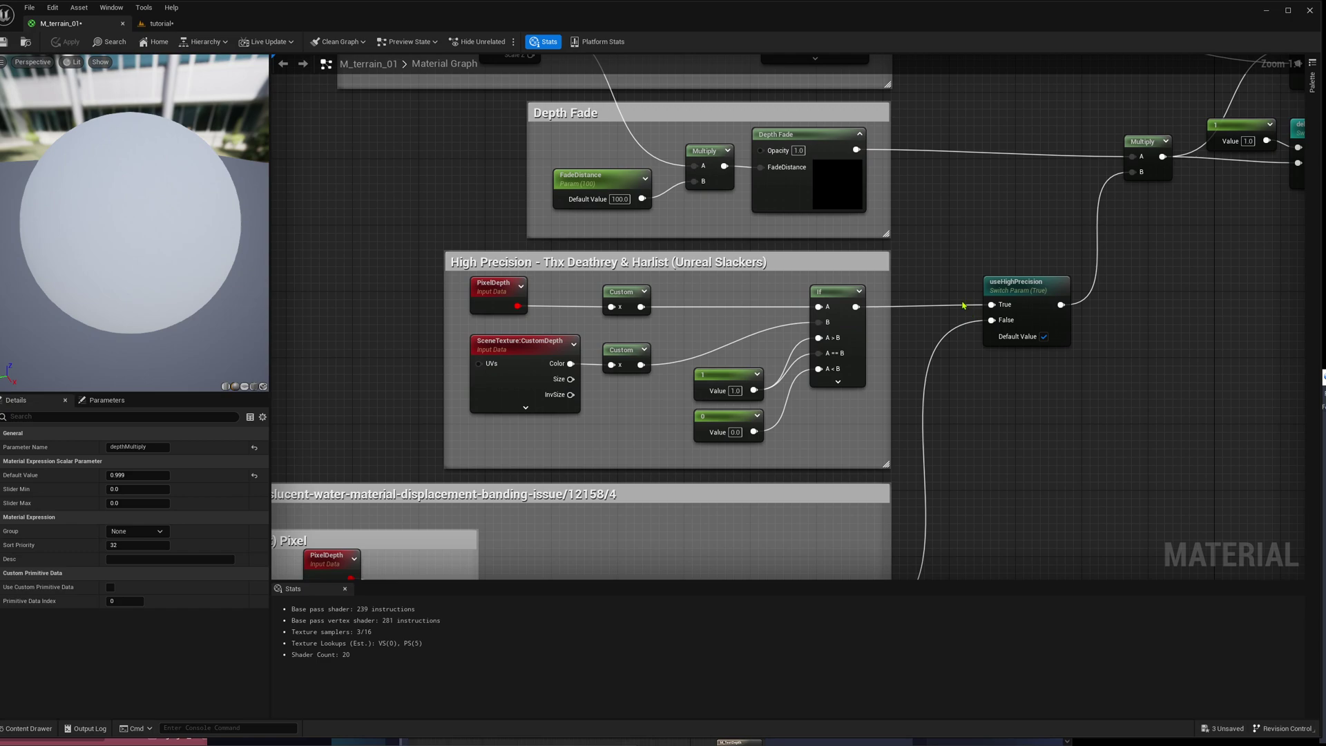
left_click(1000, 285)
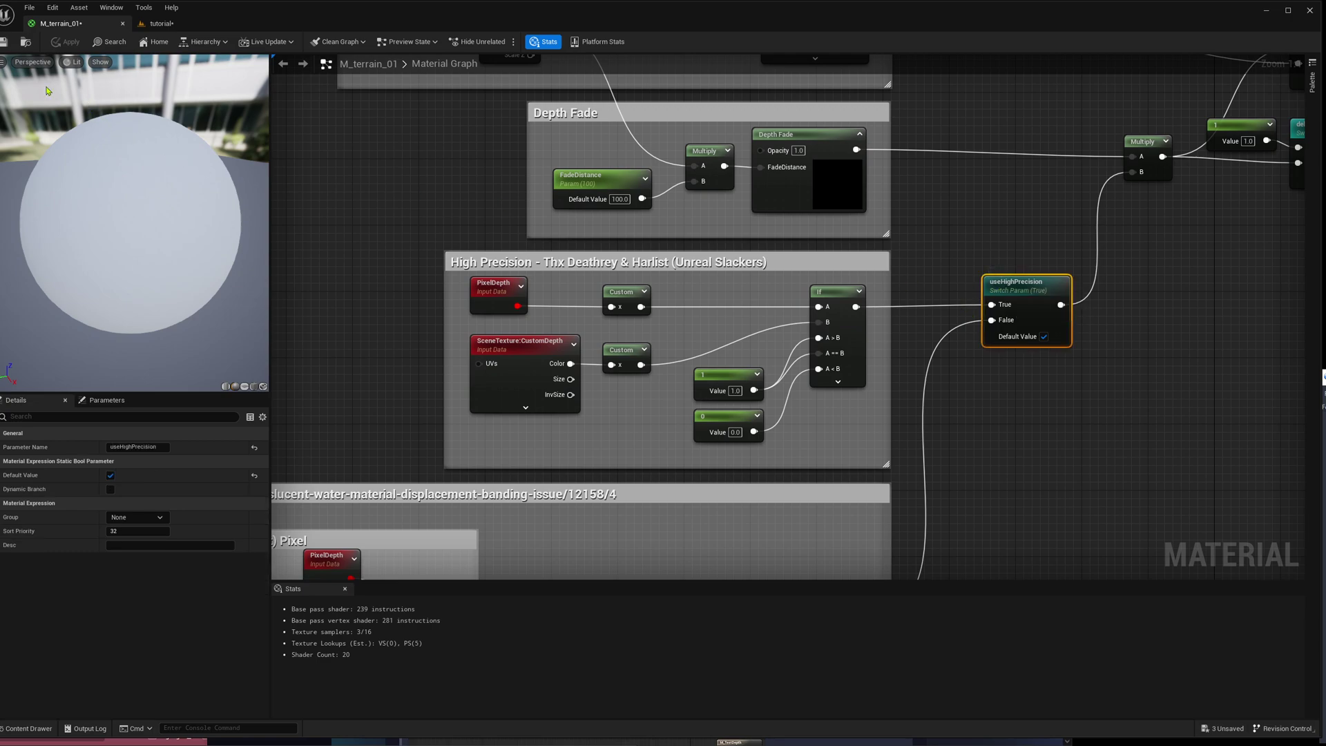
Step: Close the material statistics, save M_terrain_01 and return to the tutorial level
right_click_drag(1051, 252, 862, 331)
scroll(862, 332, "down", 5)
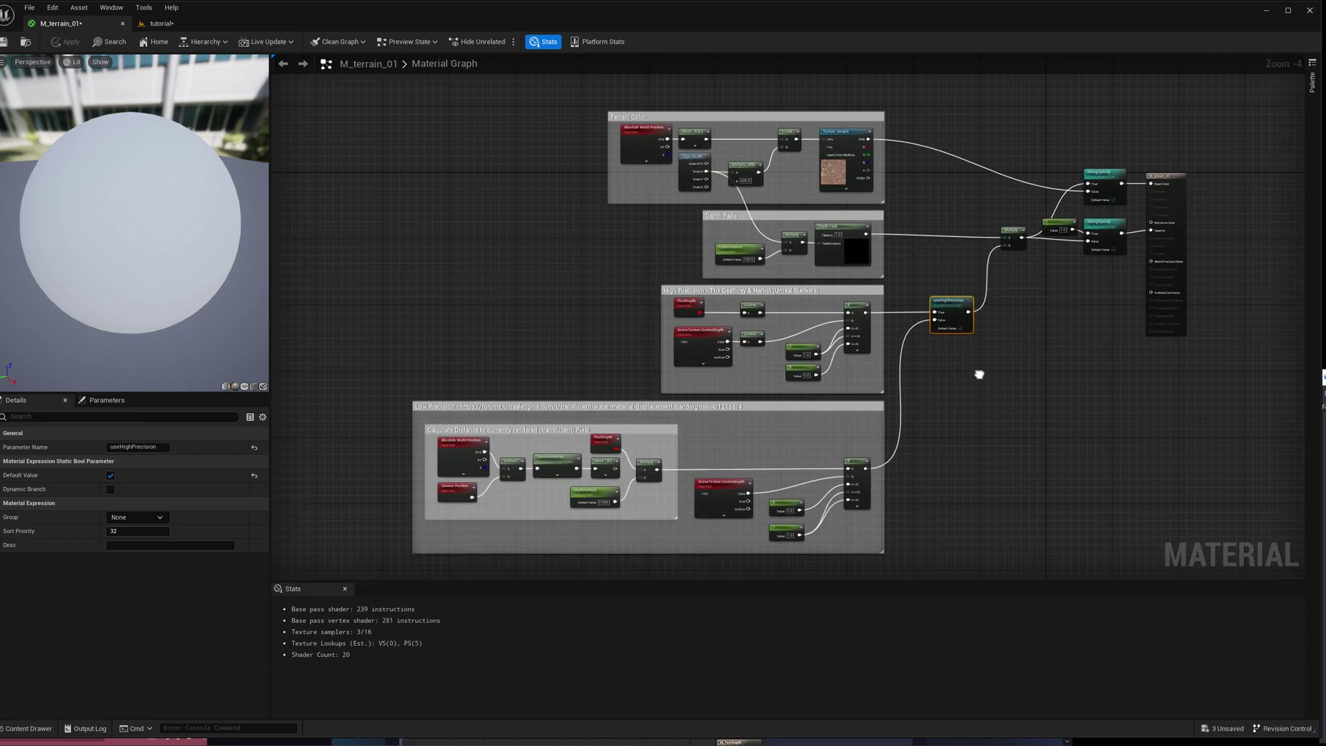
left_click(344, 589)
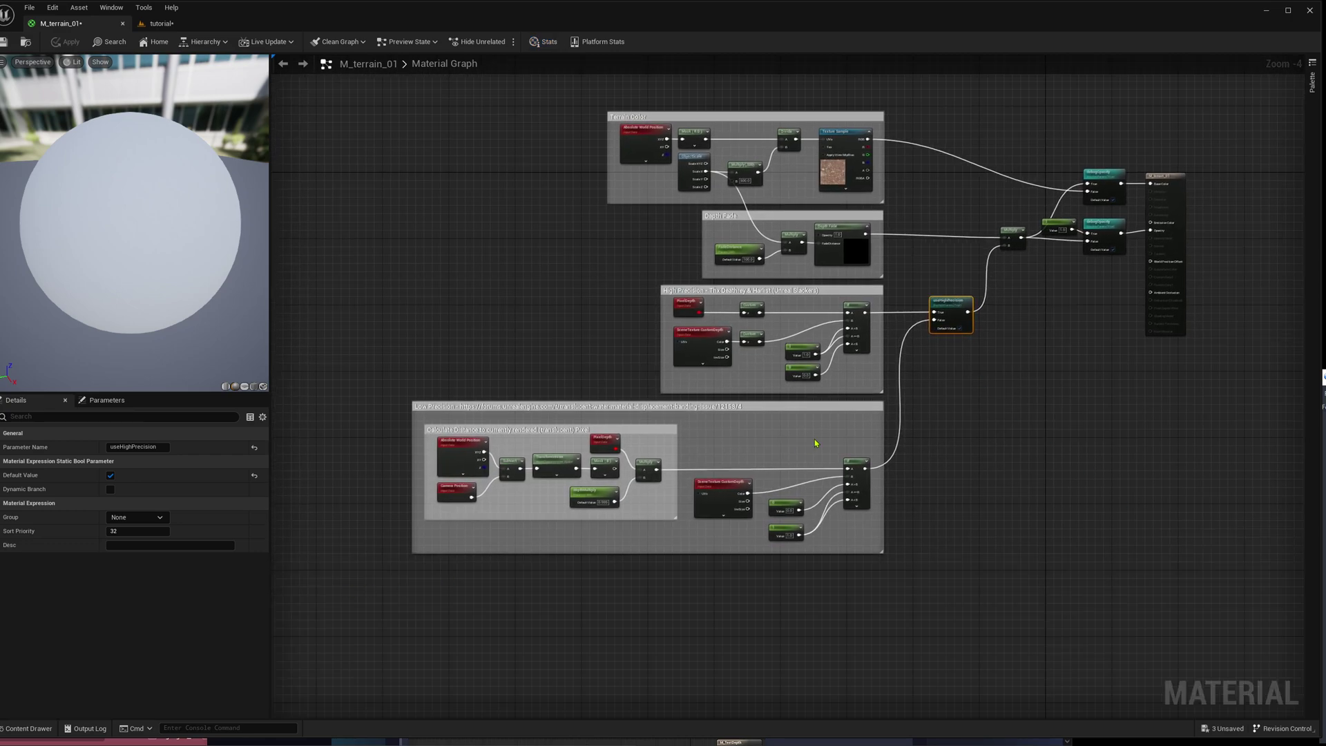
left_click(4, 42)
left_click(158, 23)
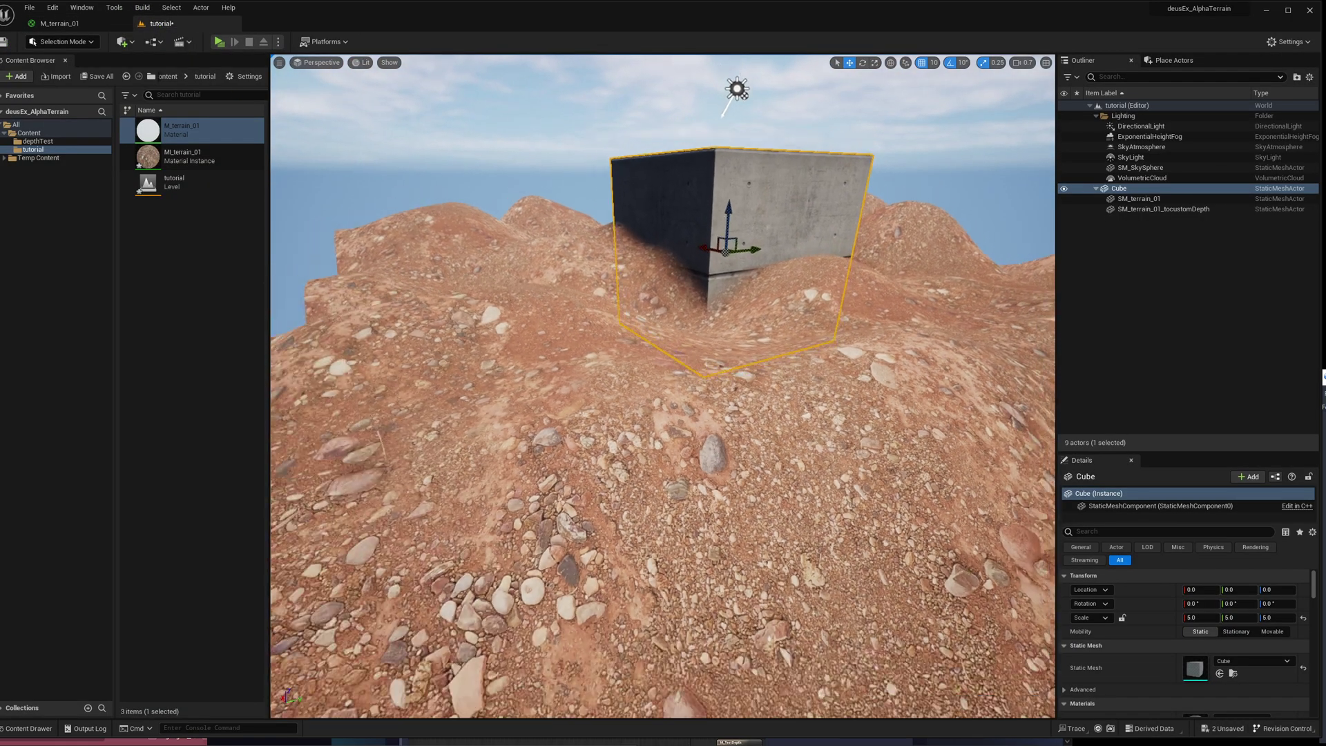
Step: Deselect the cube and view the whole terrain and its blend with the cube from farther away
key("Escape")
key("s")
mouse_move(663, 386)
right_mouse_down()
mouse_move(638, 418)
mouse_move(628, 414)
mouse_move(663, 414)
mouse_move(618, 389)
mouse_move(749, 392)
mouse_move(756, 363)
mouse_move(749, 393)
mouse_move(763, 418)
mouse_move(670, 390)
mouse_move(663, 370)
mouse_move(642, 376)
right_mouse_up()
key("w")
key("a")
key("w")
key("s")
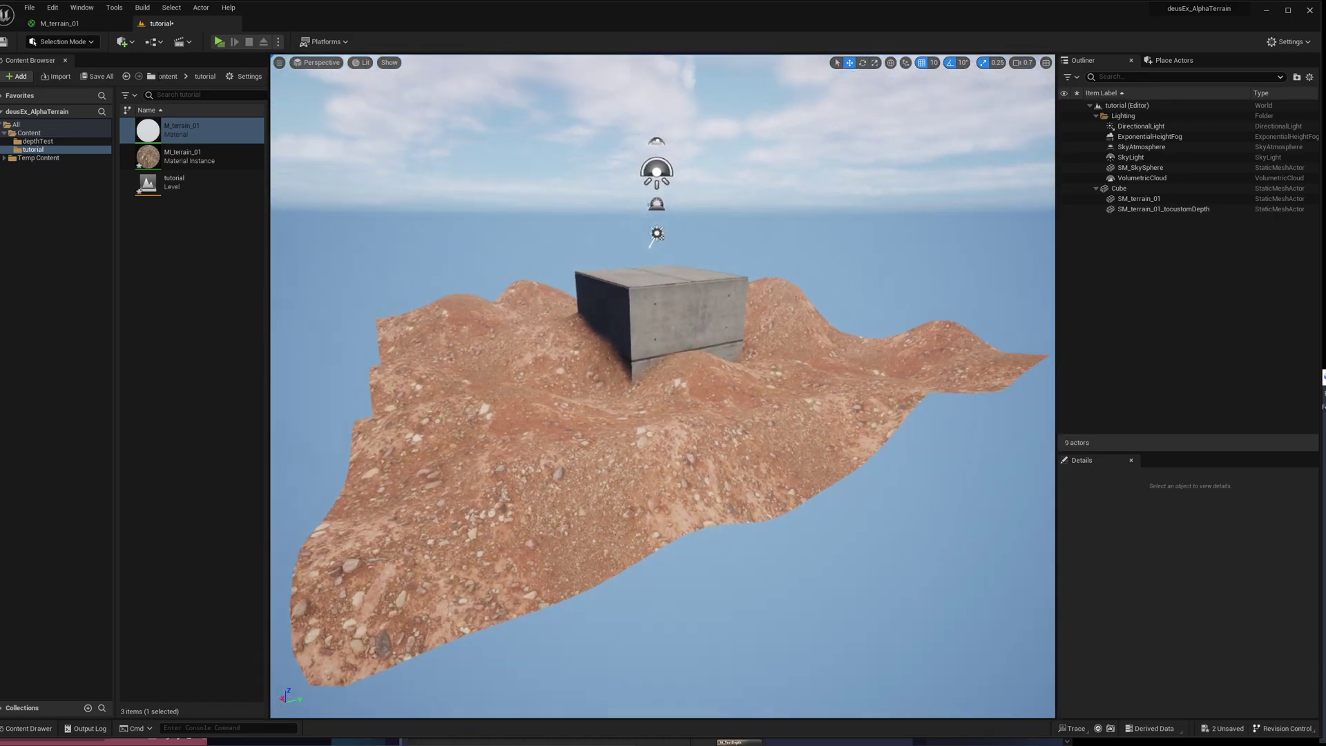